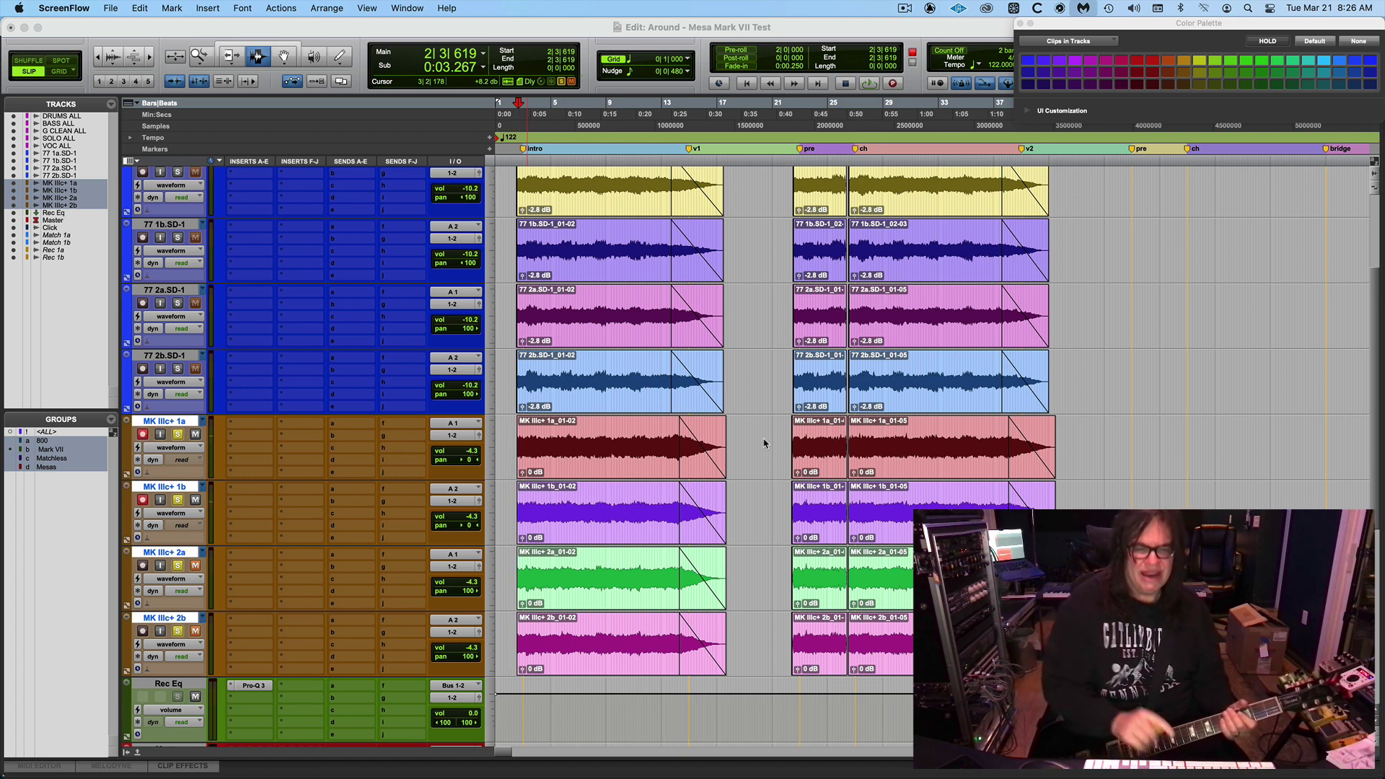
# - Play the session from the intro to hear the existing guitar tracks, and stop playback
pyautogui.click(766, 27)
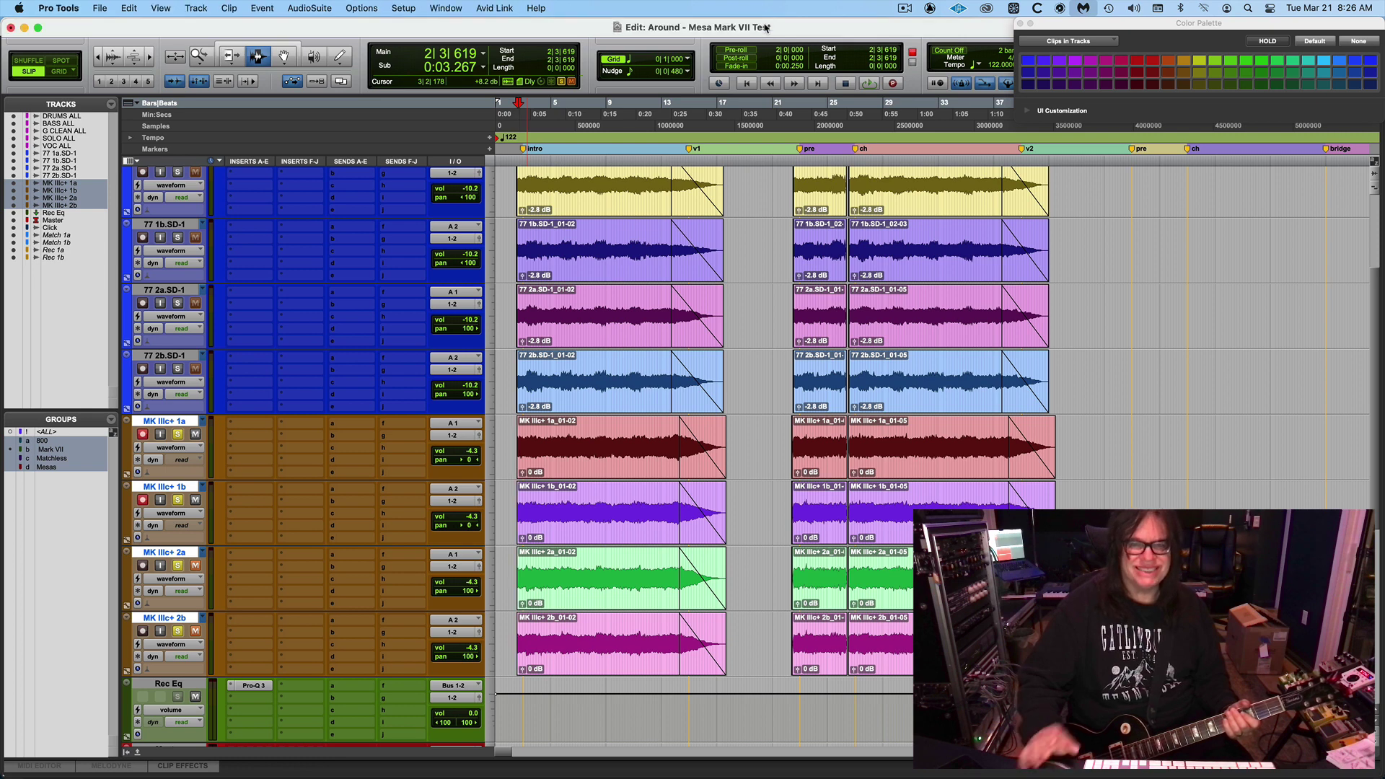
pyautogui.press('space')
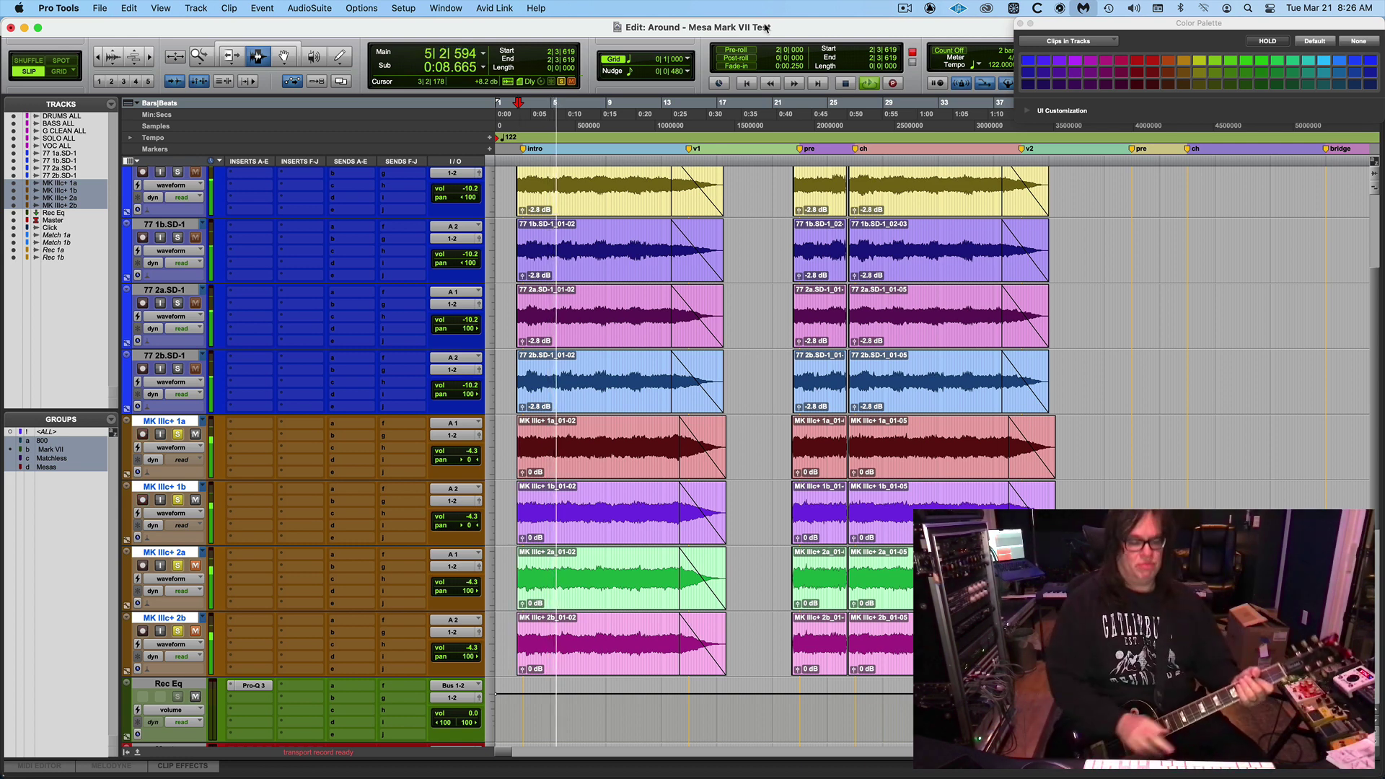
pyautogui.press('space')
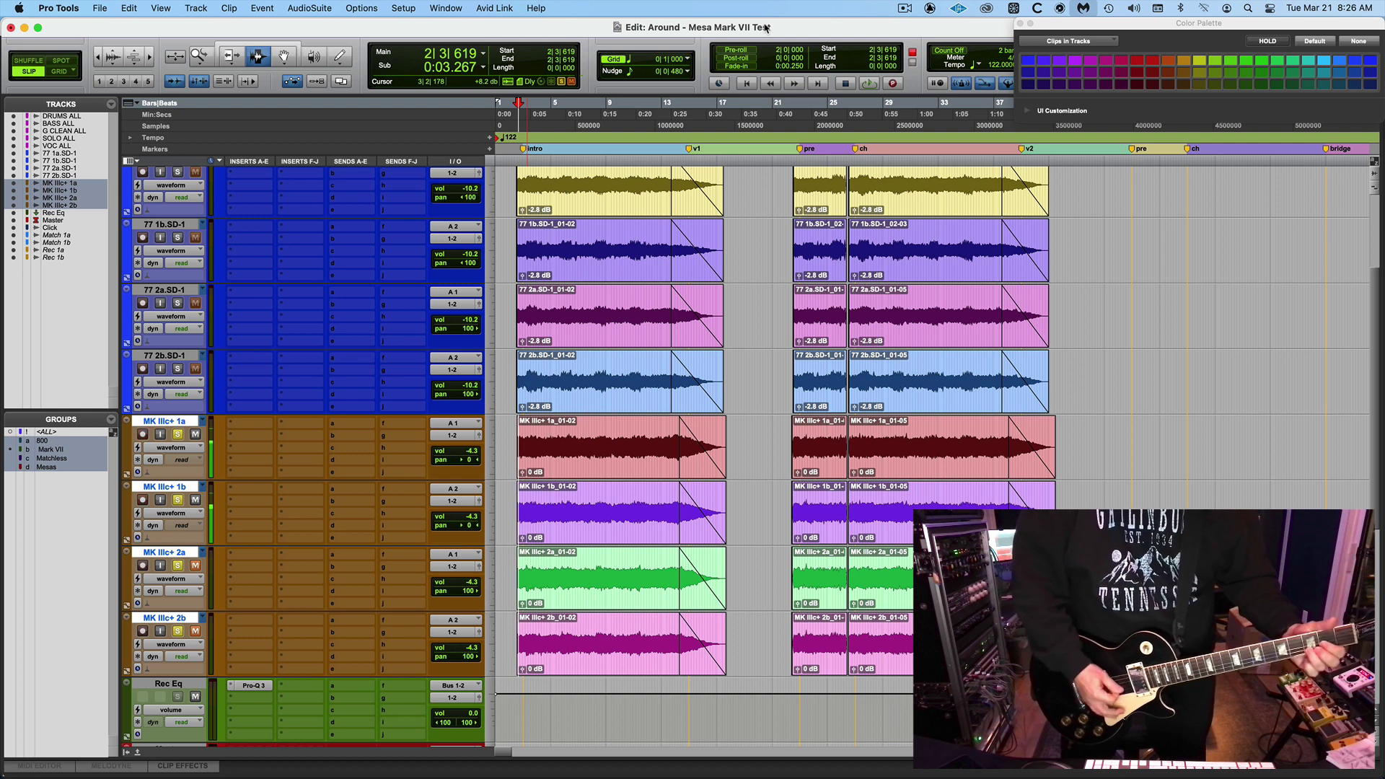
# - Try recording guitar takes over the intro on the MK IIIc+ 1a and 1b tracks, undoing the unwanted takes
pyautogui.press('super+space')
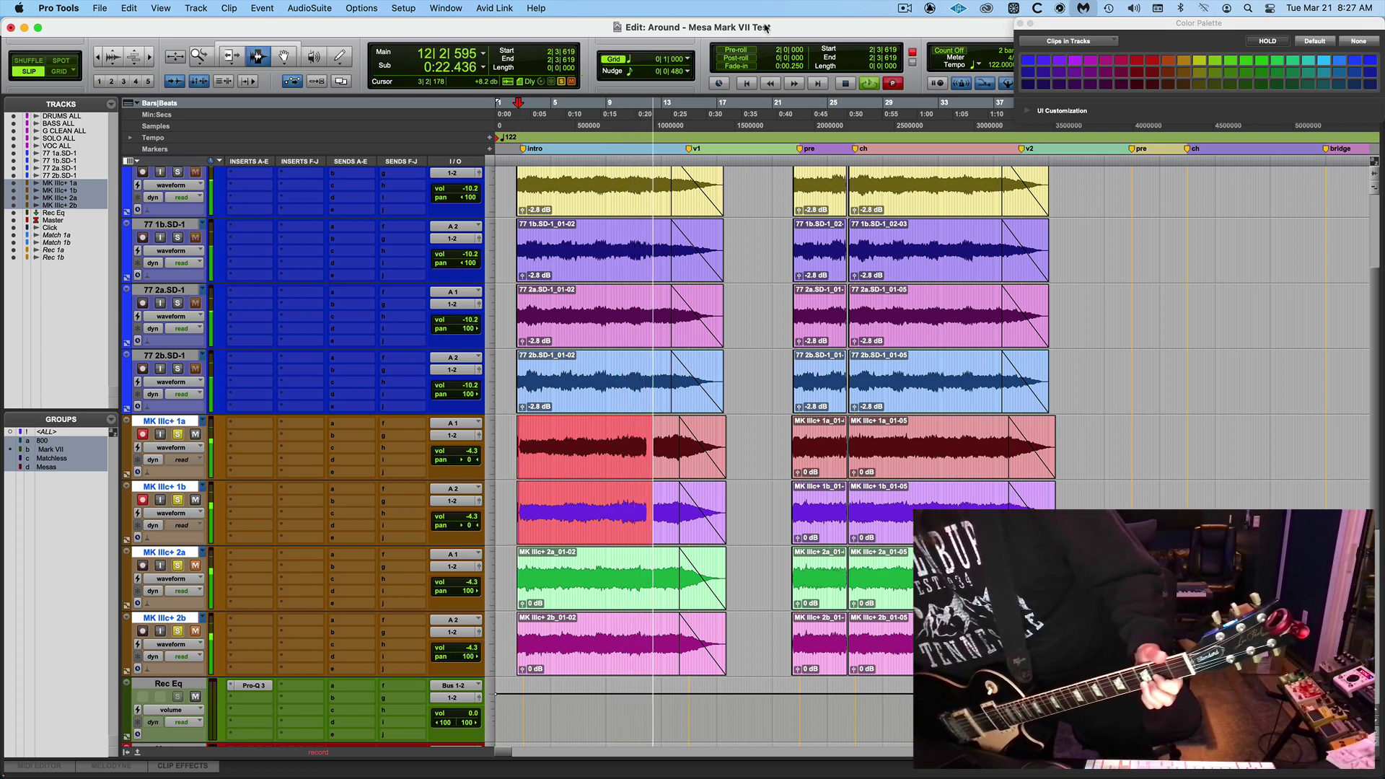
pyautogui.press('space')
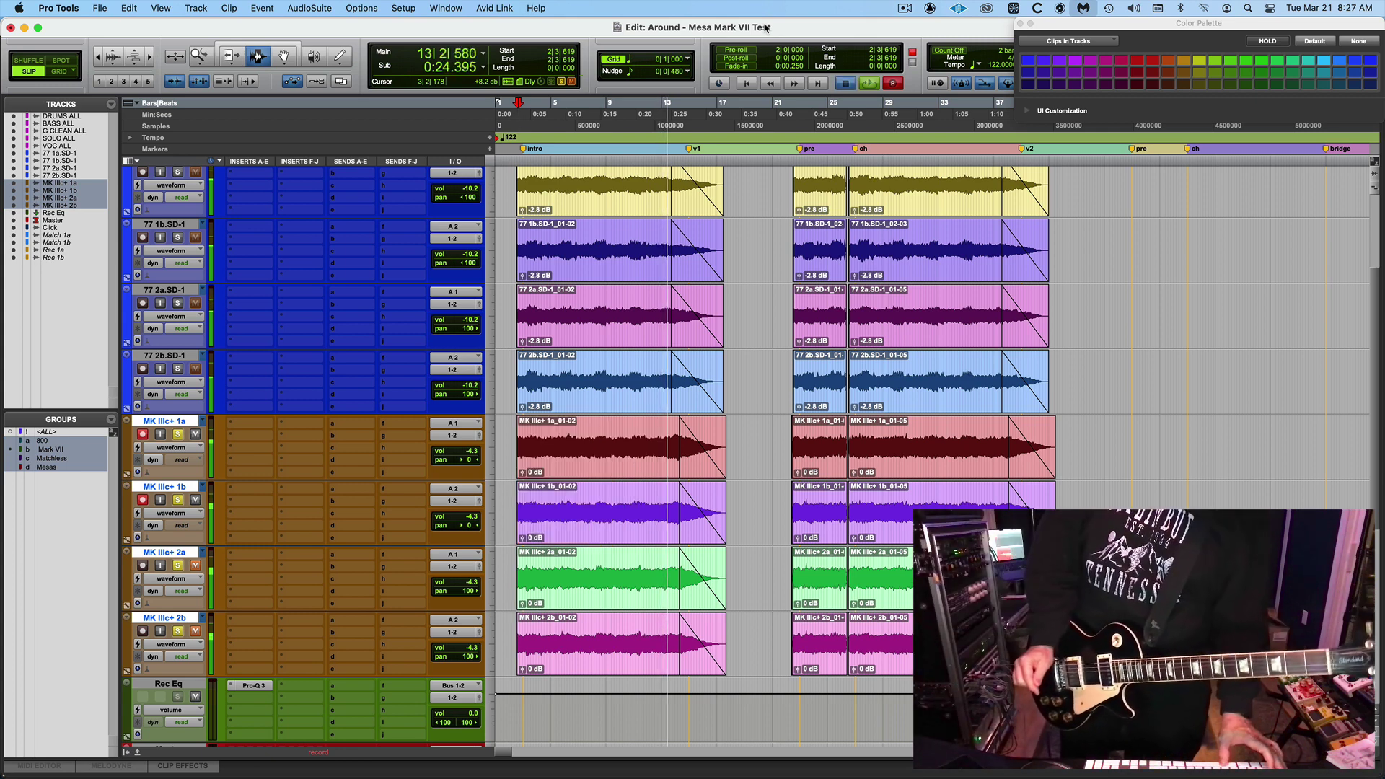
pyautogui.press('super+z')
pyautogui.press('super+space')
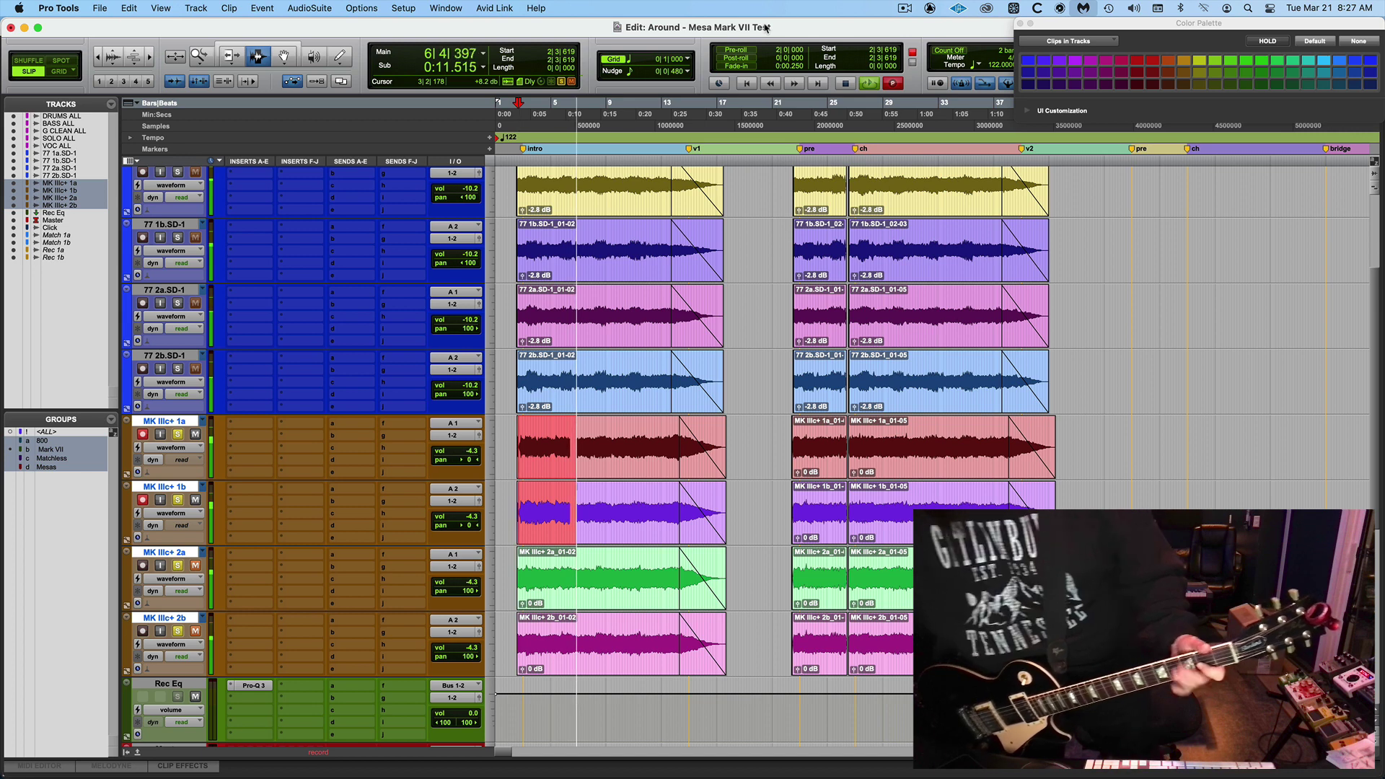
pyautogui.press('space')
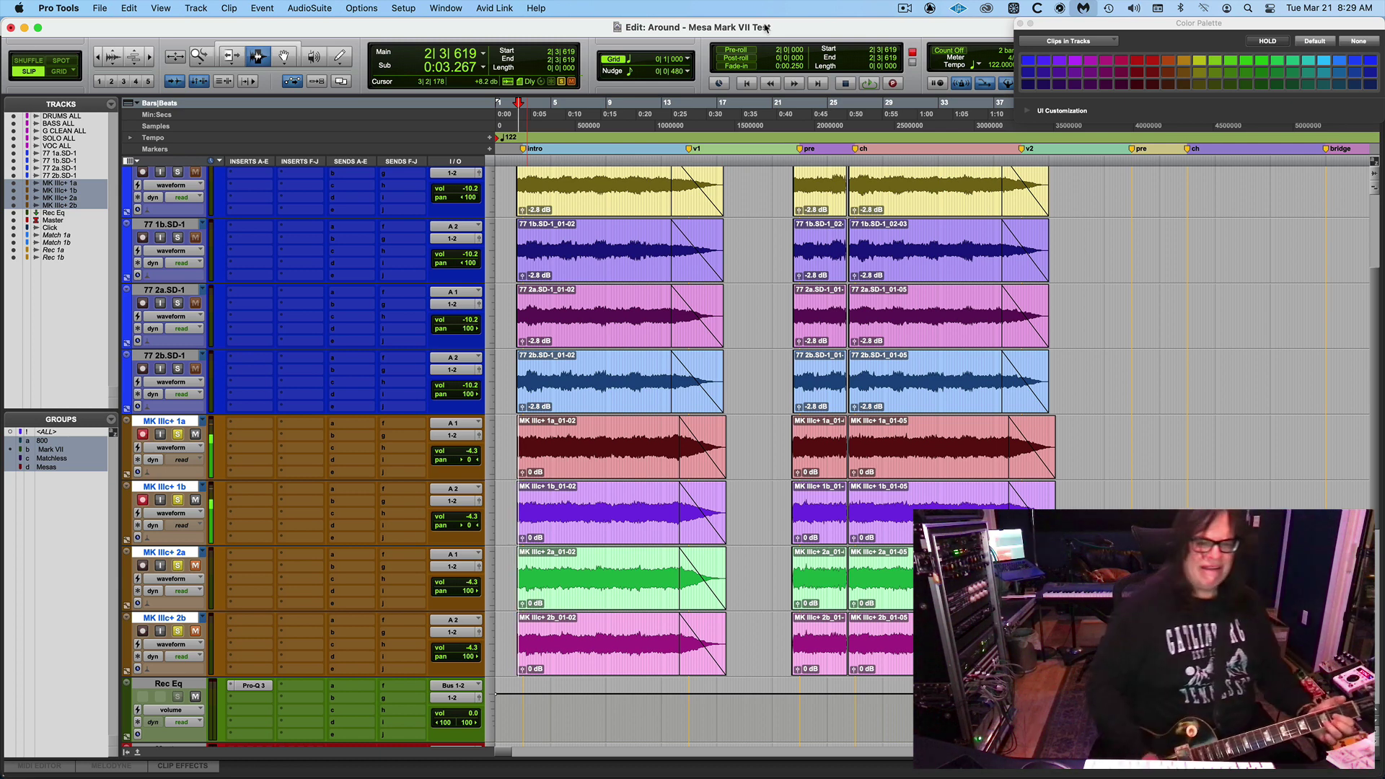
pyautogui.press('super+space')
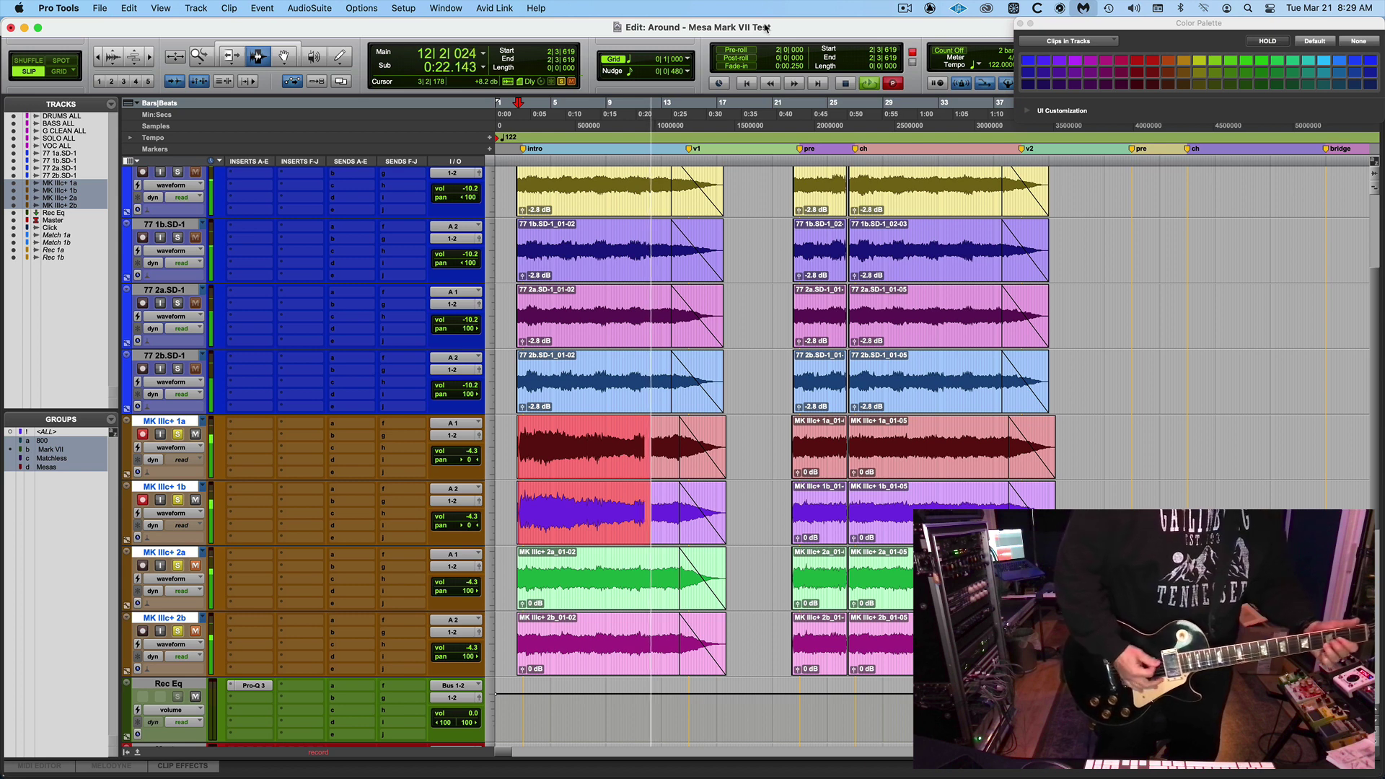
pyautogui.press('space')
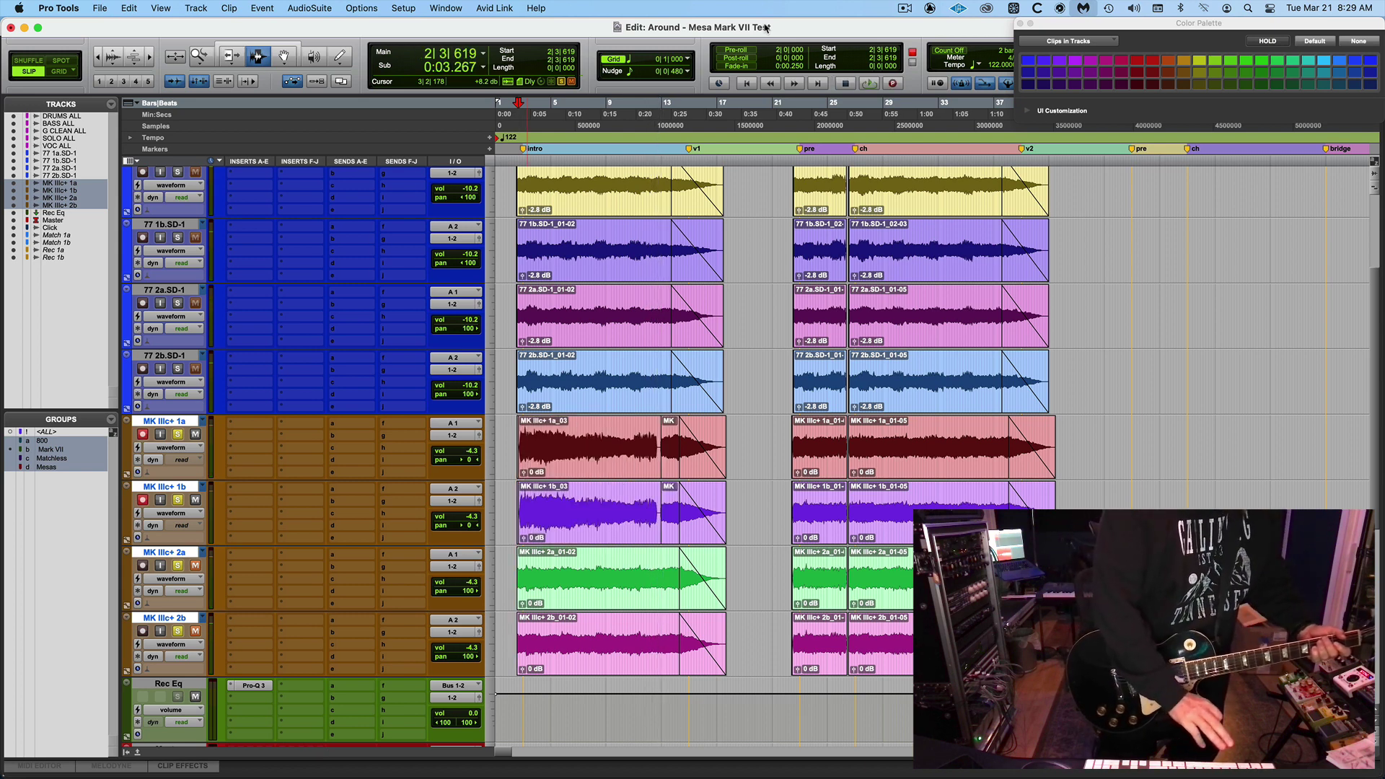
pyautogui.press('super+z')
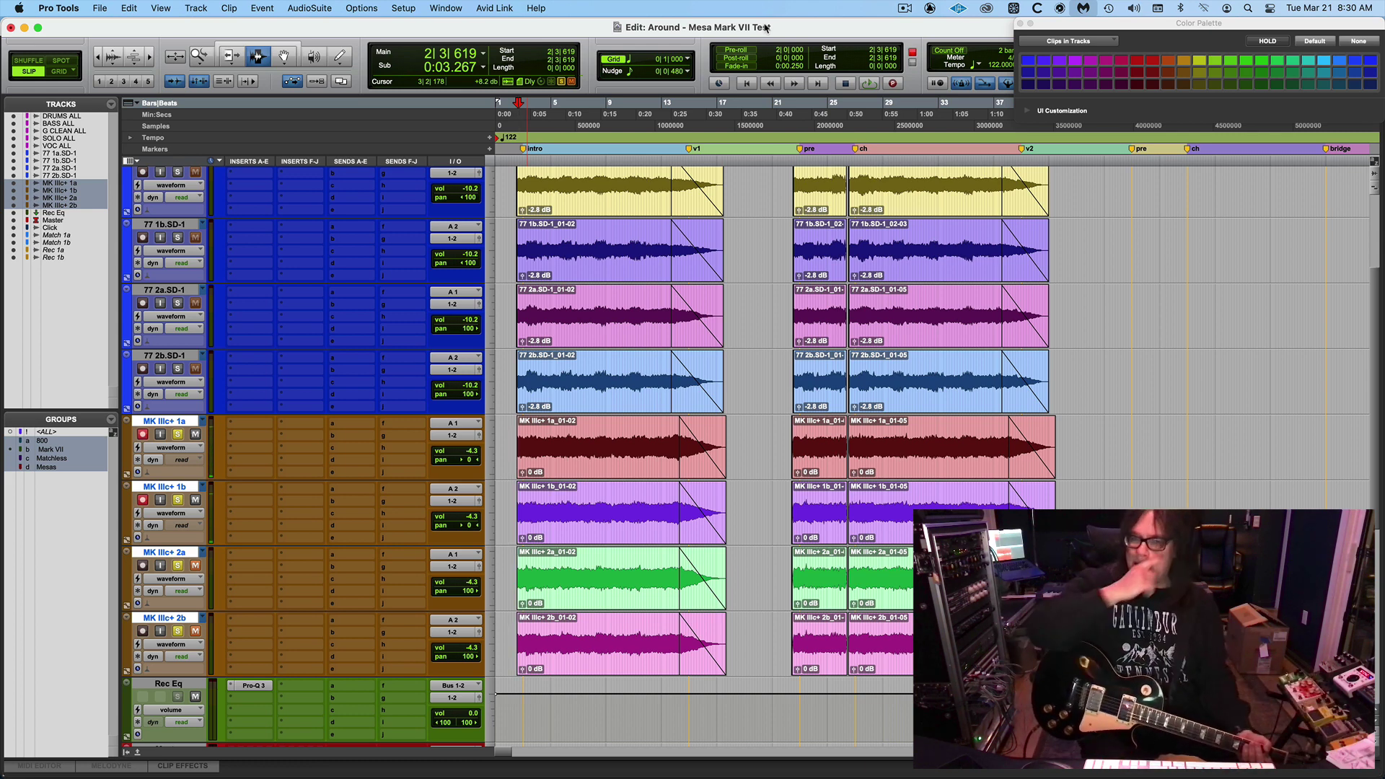
# - Create new empty playlists for the grouped MK IIIc+ tracks and turn off their solos
pyautogui.press('Return')
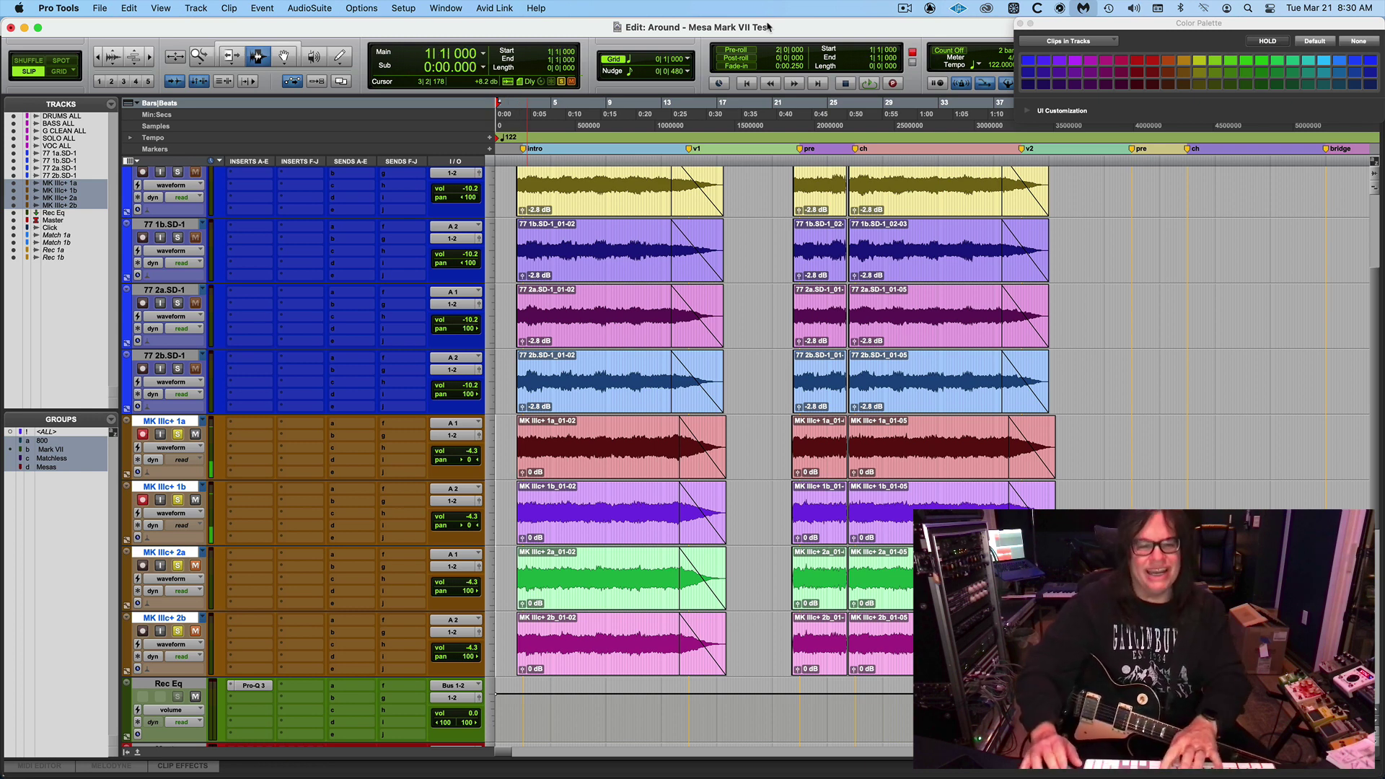
pyautogui.press('super+bracketright')
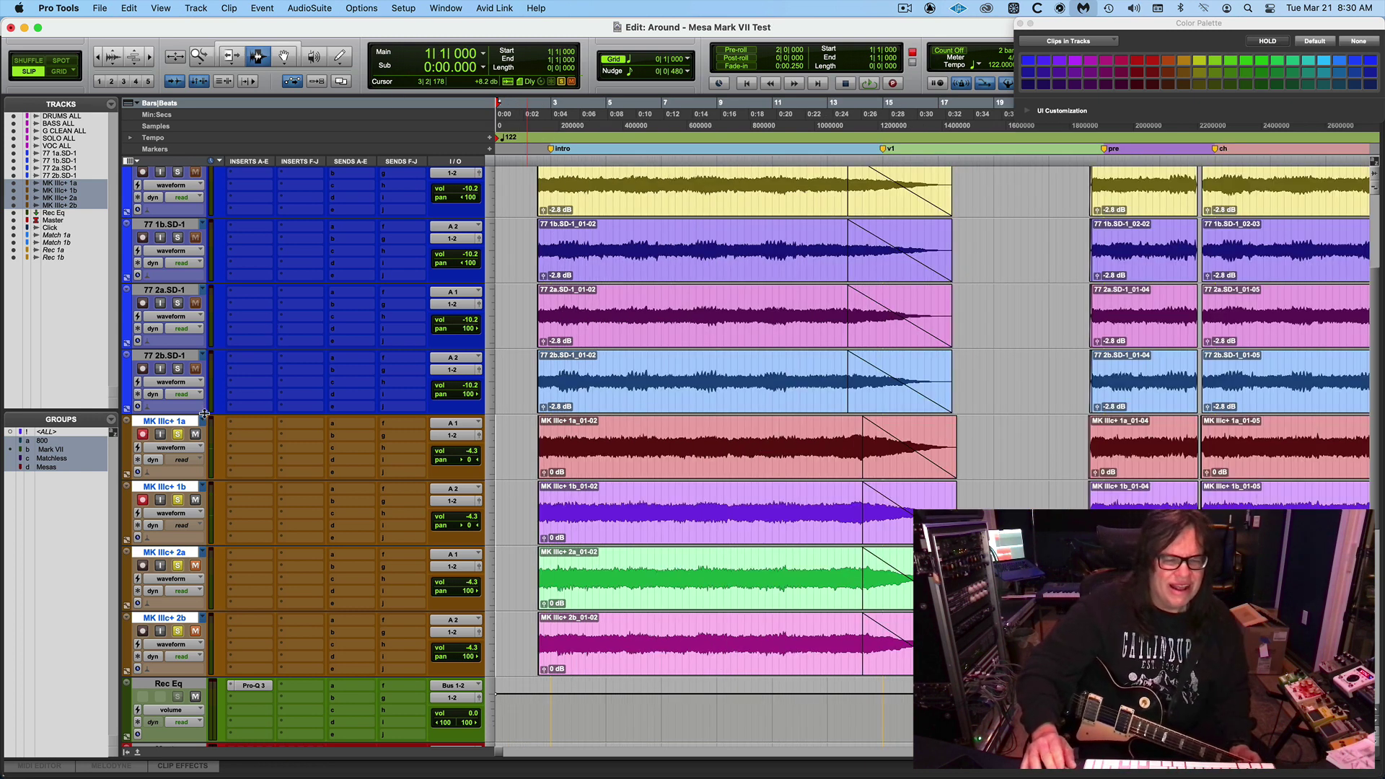
pyautogui.click(202, 421)
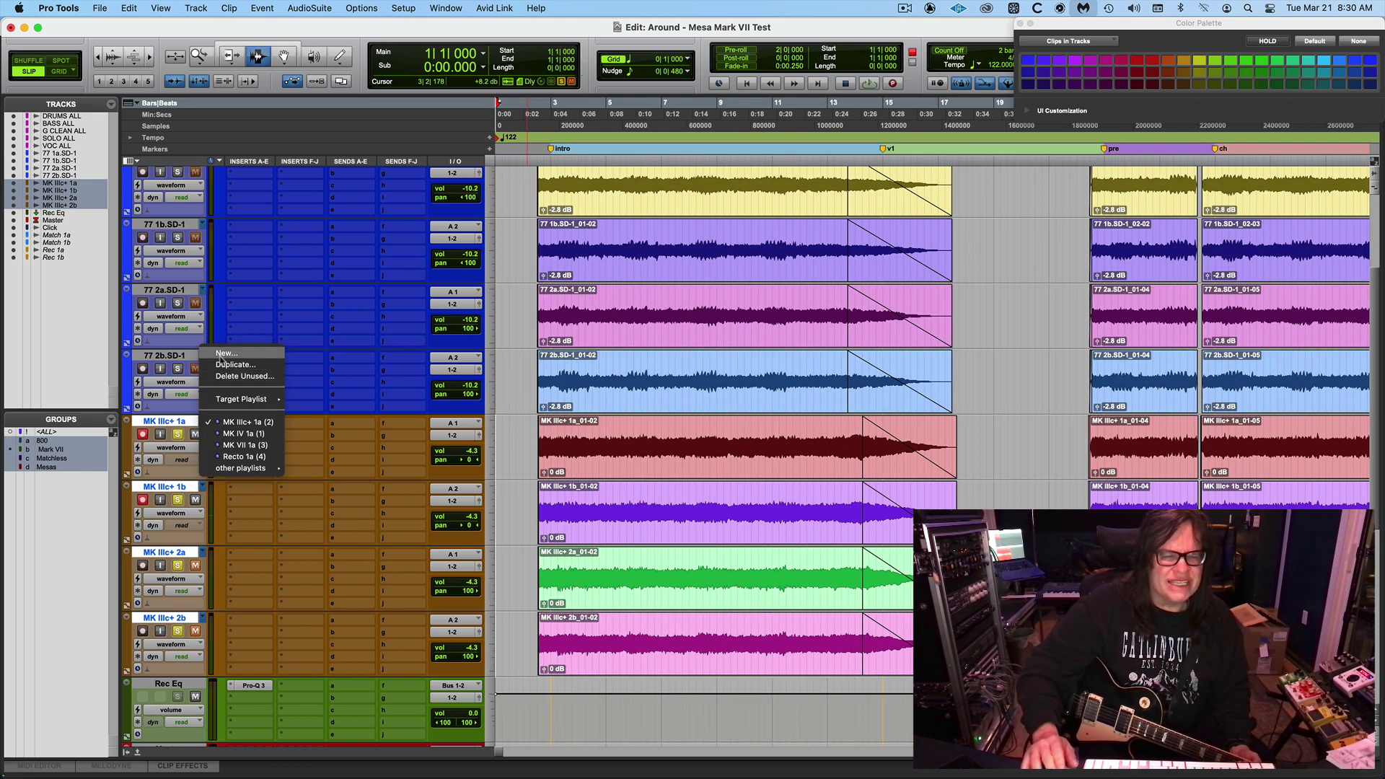
pyautogui.click(222, 354)
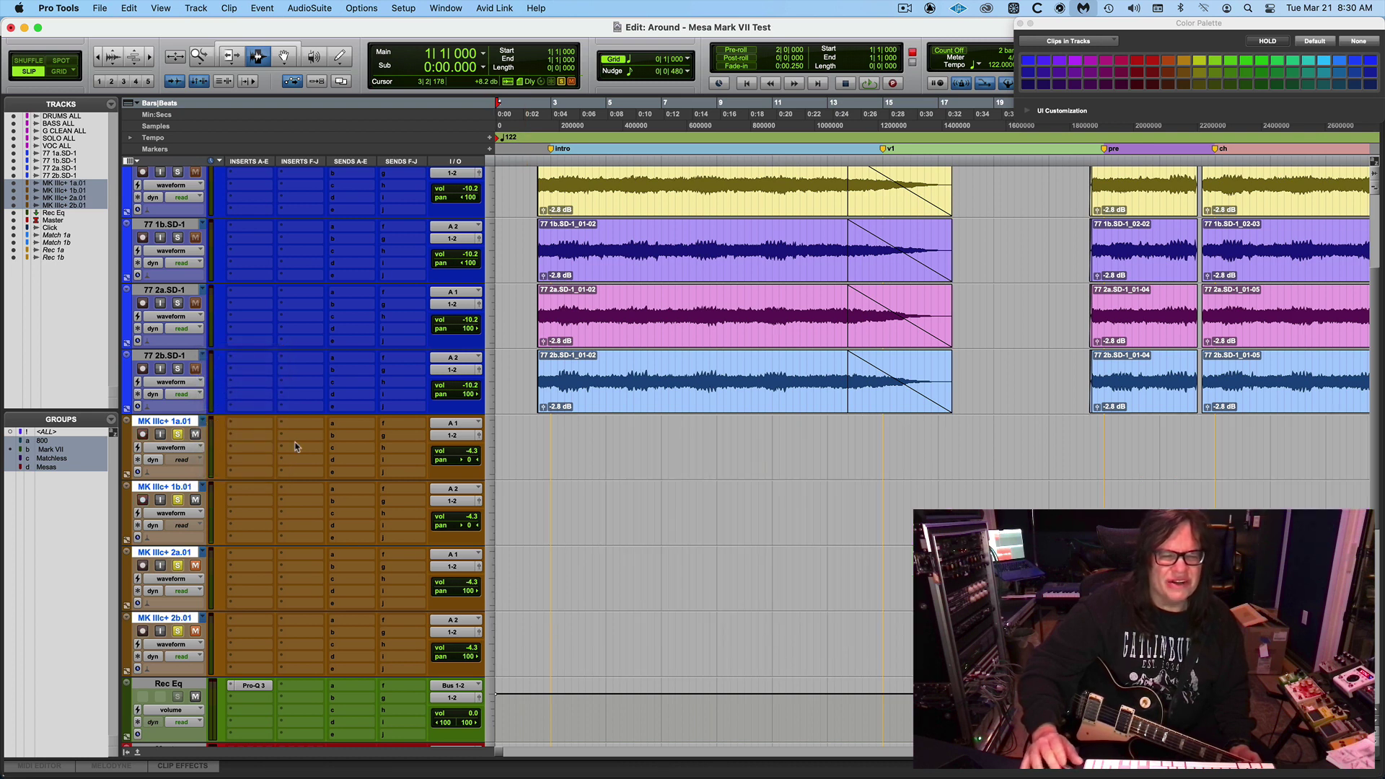
pyautogui.click(178, 435)
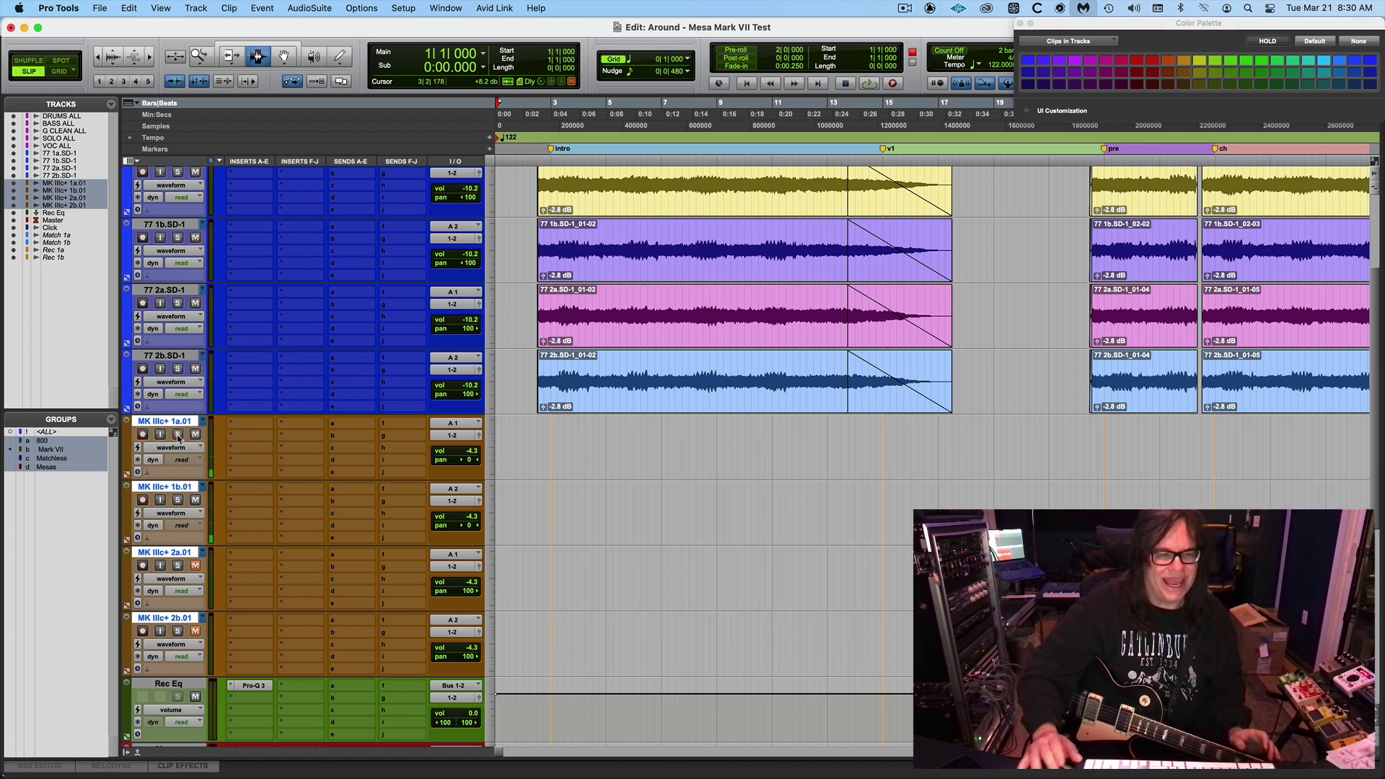
# - Switch to Grid mode and place the recording start at bar 2 on the MK IIIc+ tracks
pyautogui.click(59, 71)
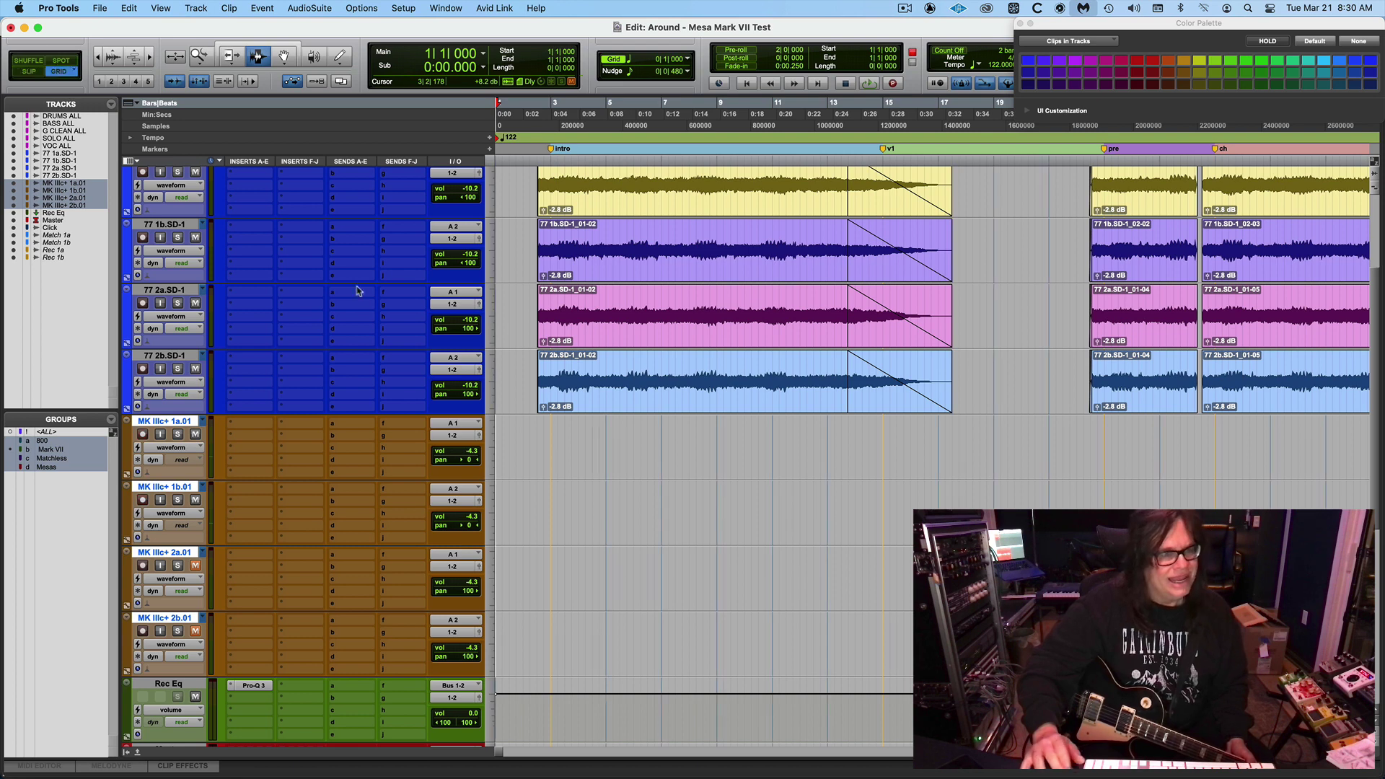
pyautogui.press('super+bracketright')
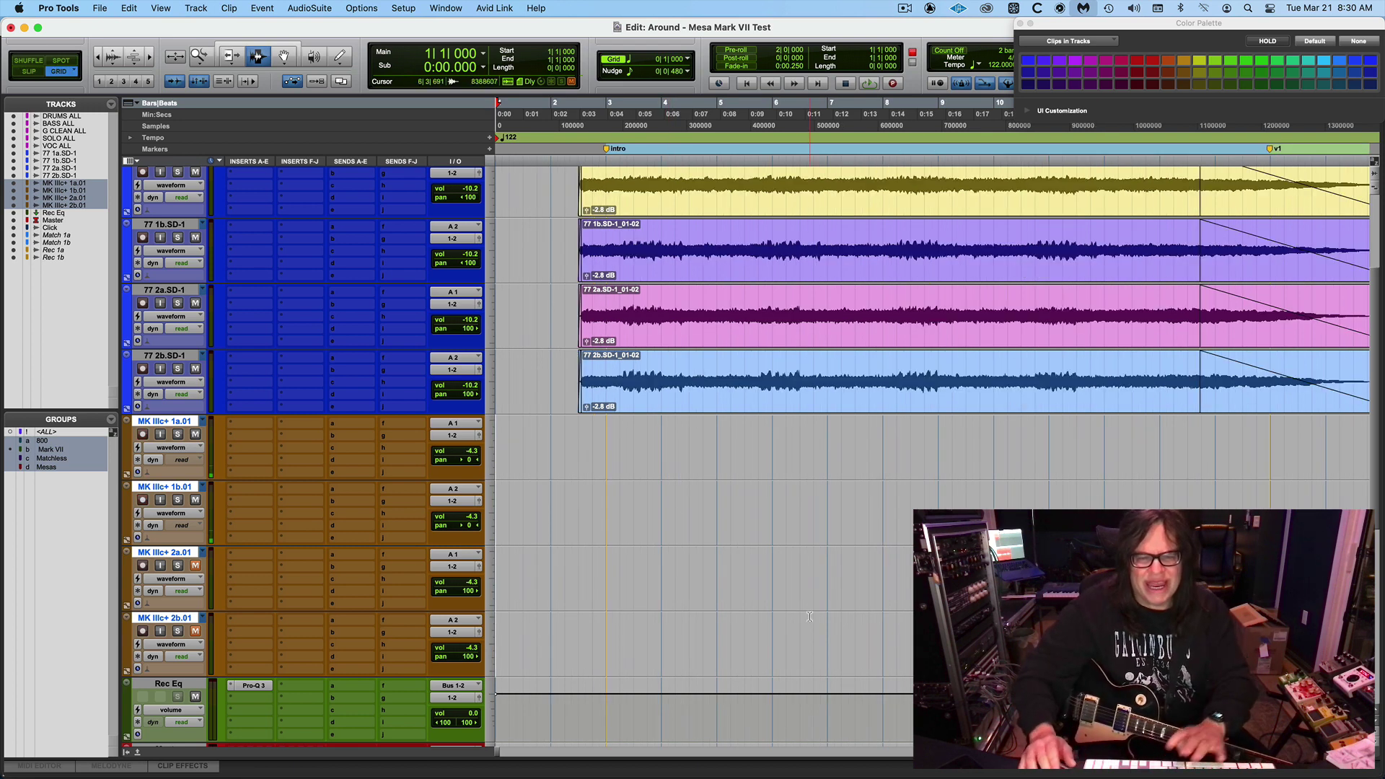
pyautogui.click(554, 457)
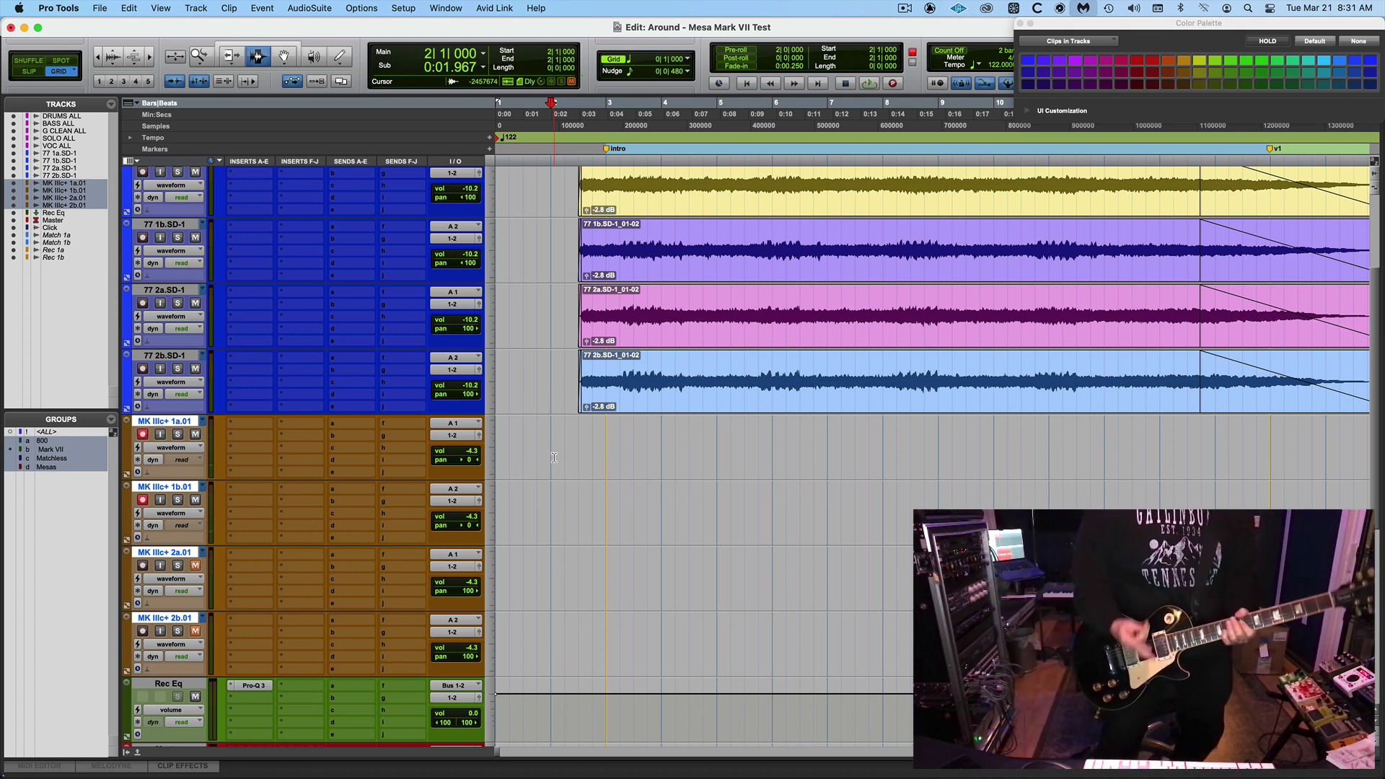
pyautogui.press('super+space')
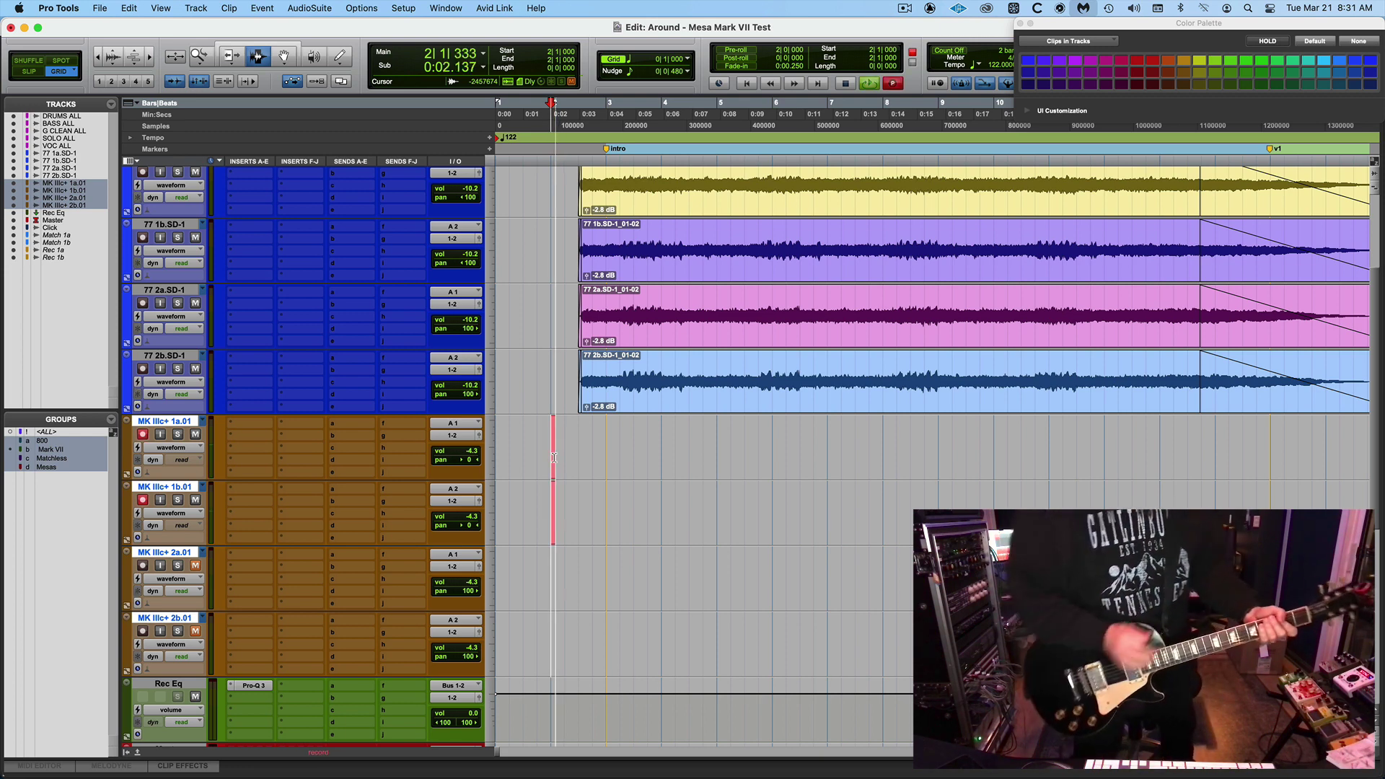
pyautogui.press('space')
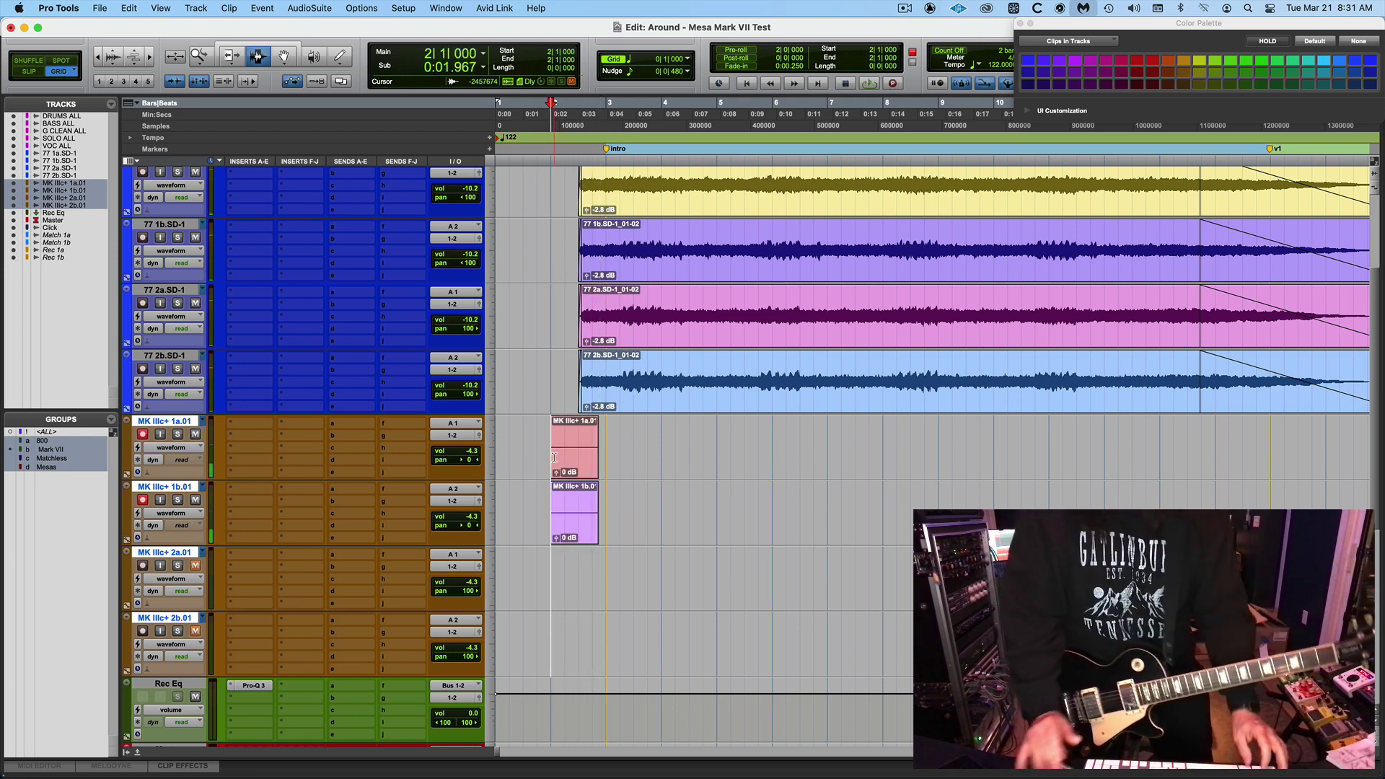
pyautogui.press('super+z')
# - Raise the Click track's volume fader to 0.0 dB in the mixer and return to the timeline
pyautogui.press('super+equal')
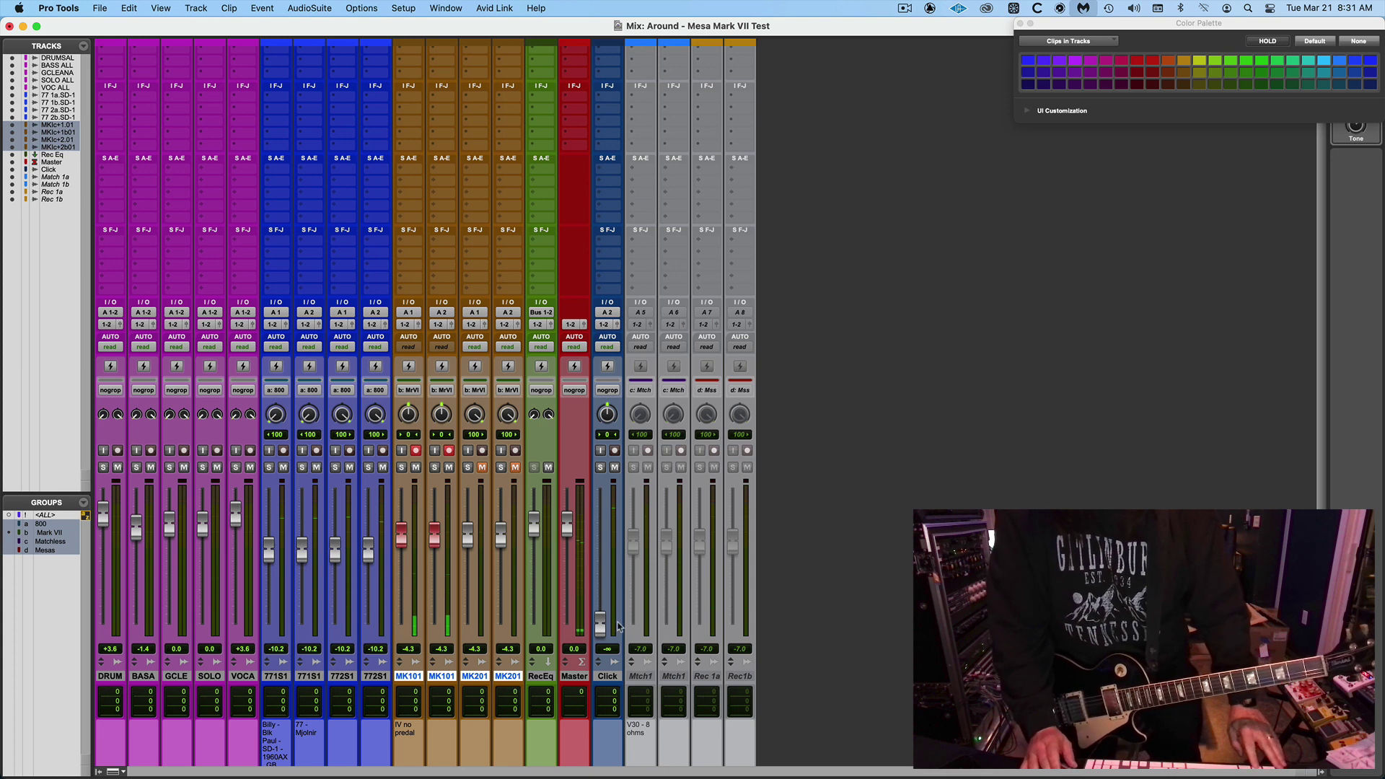
pyautogui.keyDown('alt'); pyautogui.click(605, 626); pyautogui.keyUp('alt')
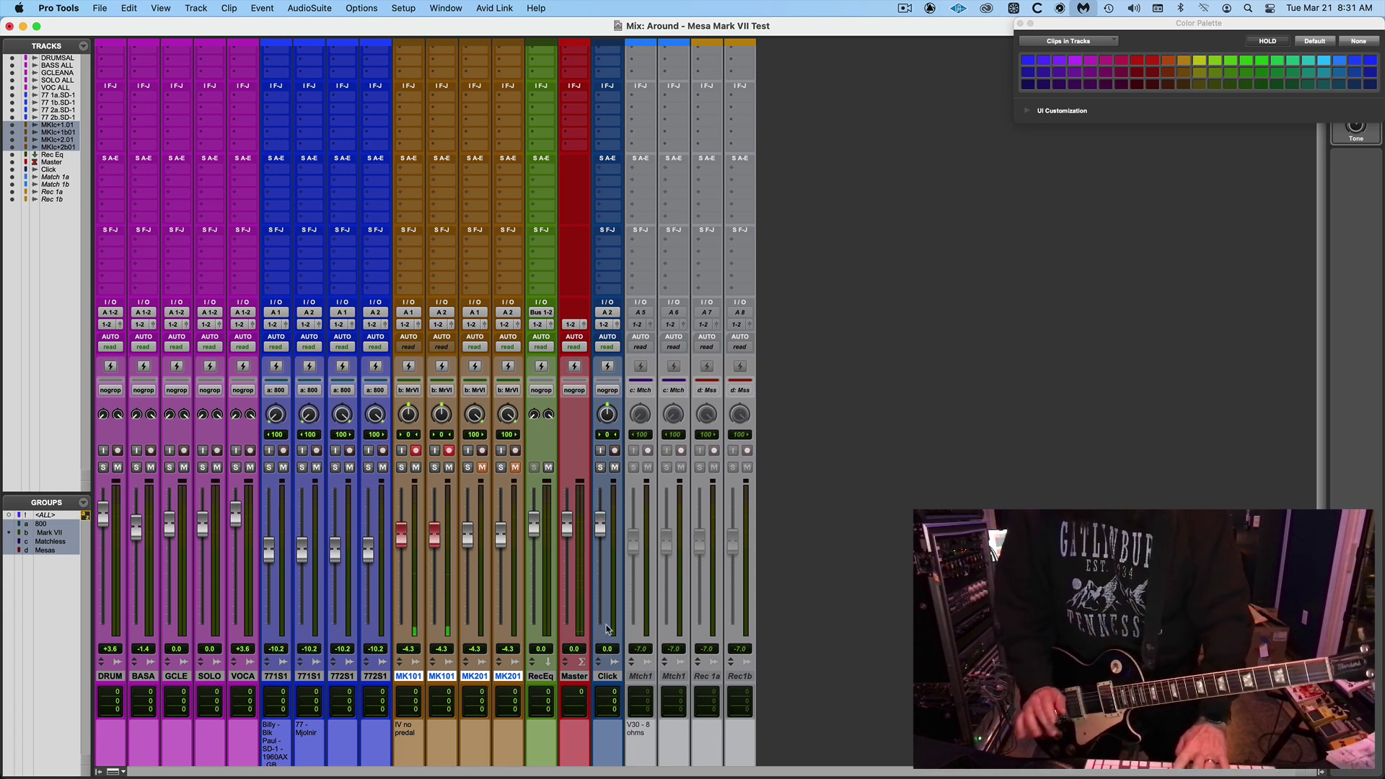
pyautogui.press('super+equal')
pyautogui.press('super+space')
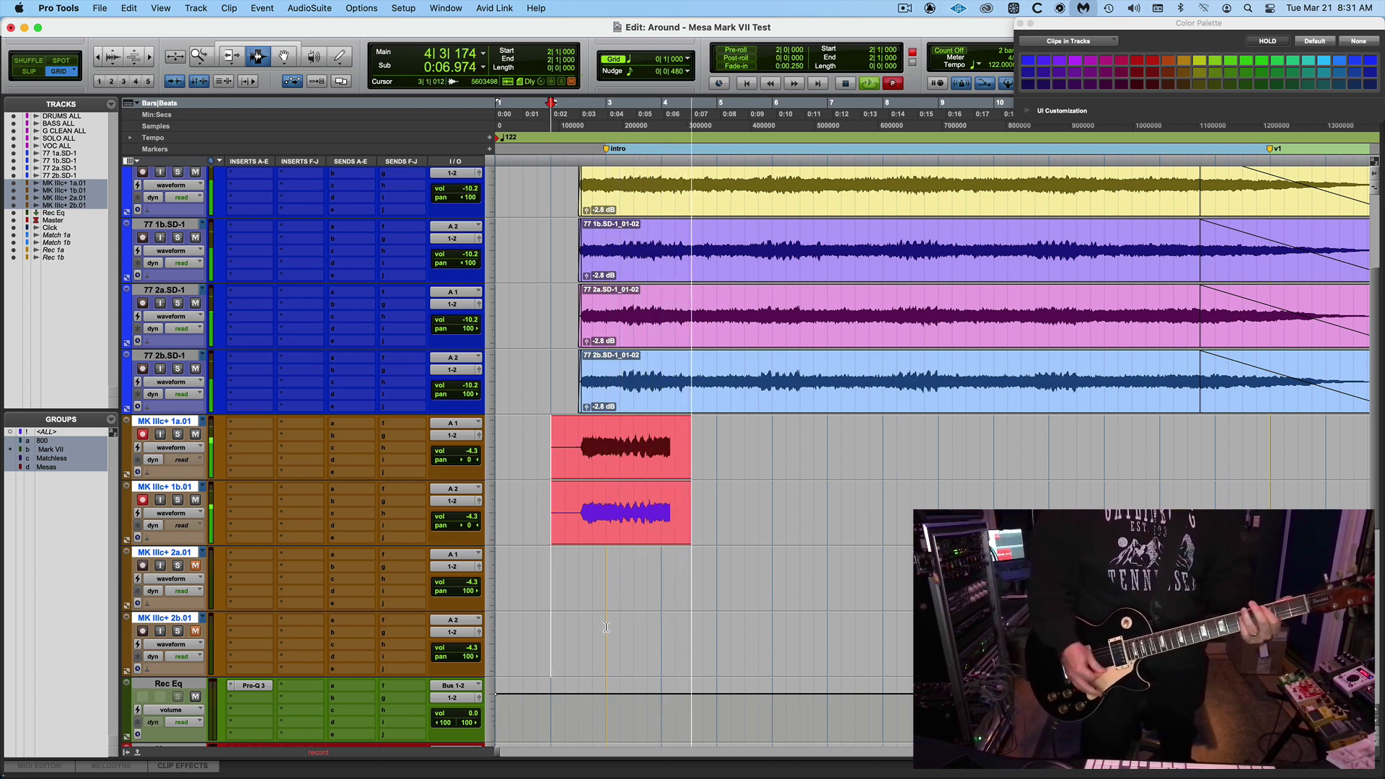
pyautogui.press('super+period')
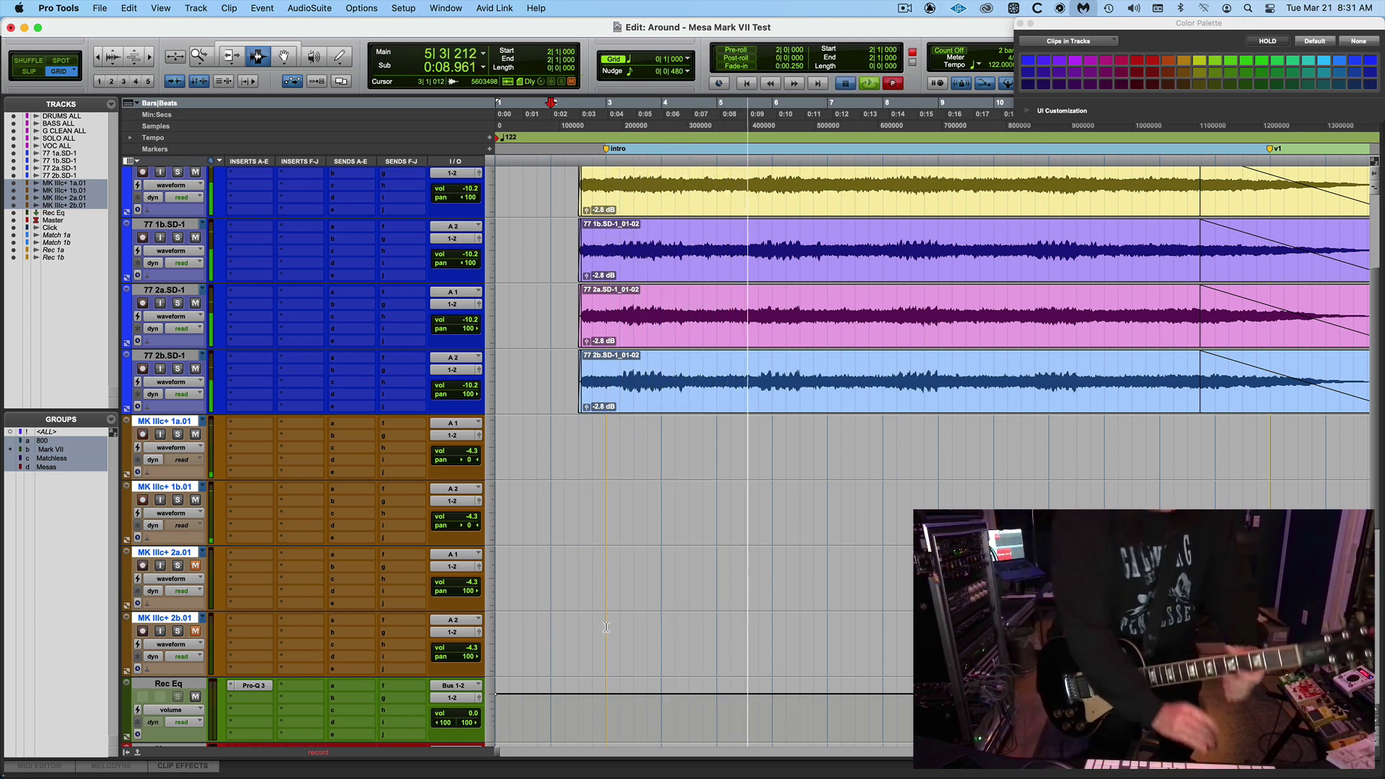
pyautogui.press('super+z')
# - Lower the MK IIIc+ group's volume to -9.7 dB and record a guitar take on 1a and 1b from bar 2
pyautogui.press('super+equal')
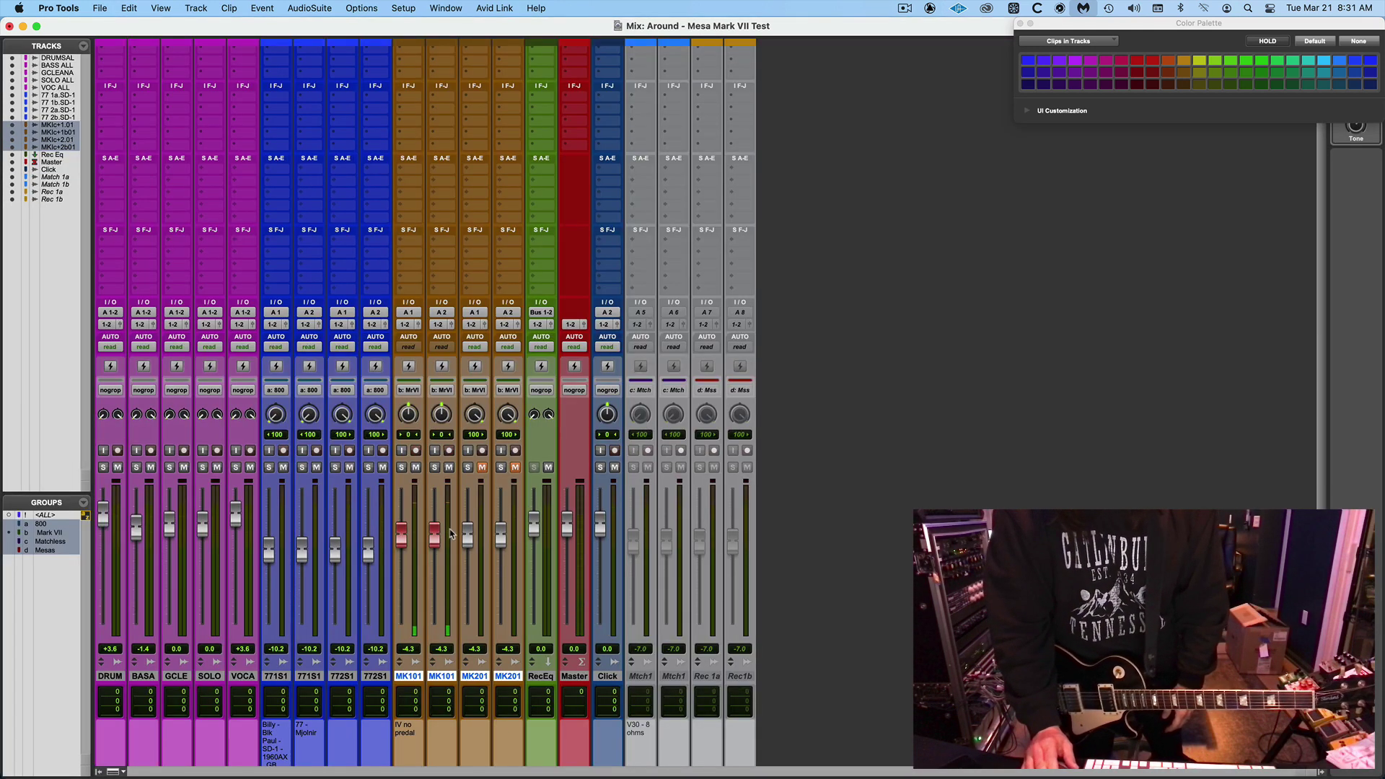
pyautogui.moveTo(438, 537); pyautogui.dragTo(437, 552)
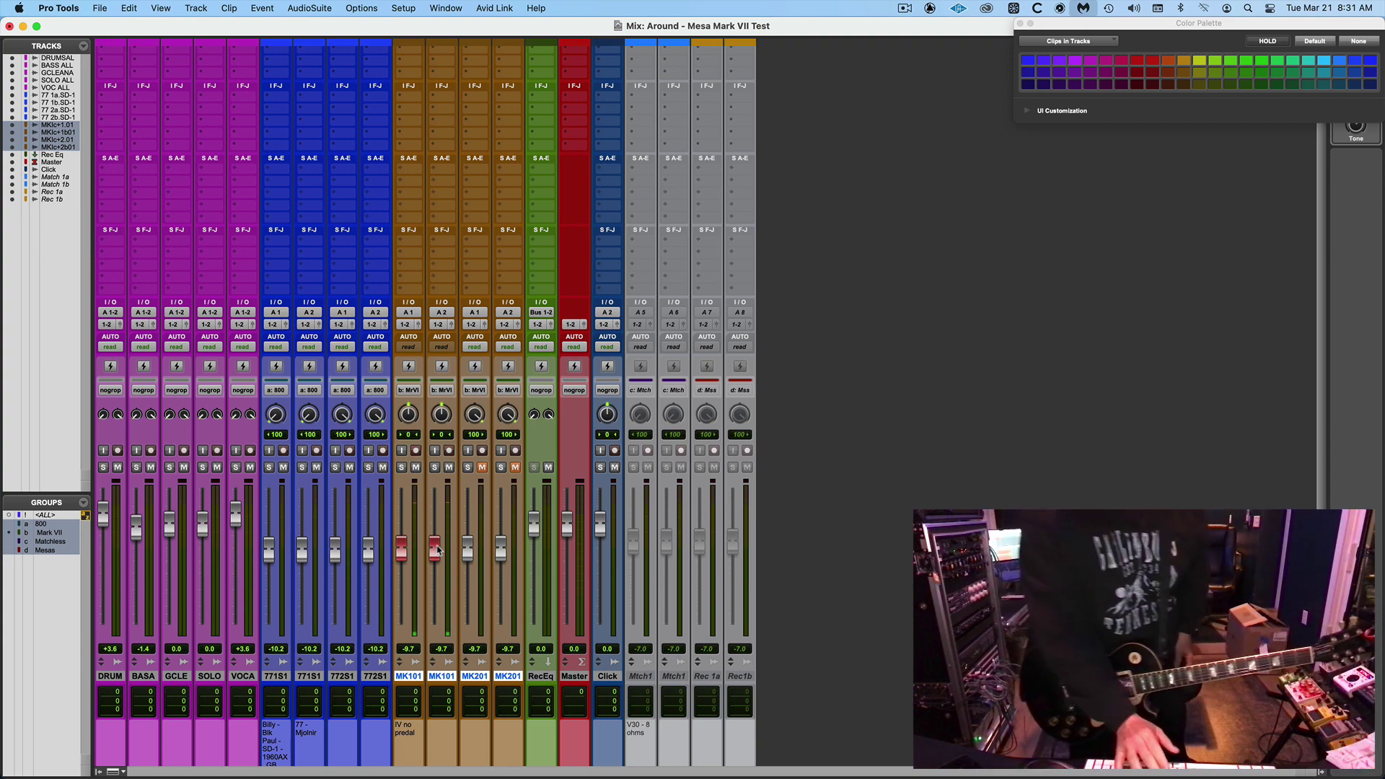
pyautogui.press('super+equal')
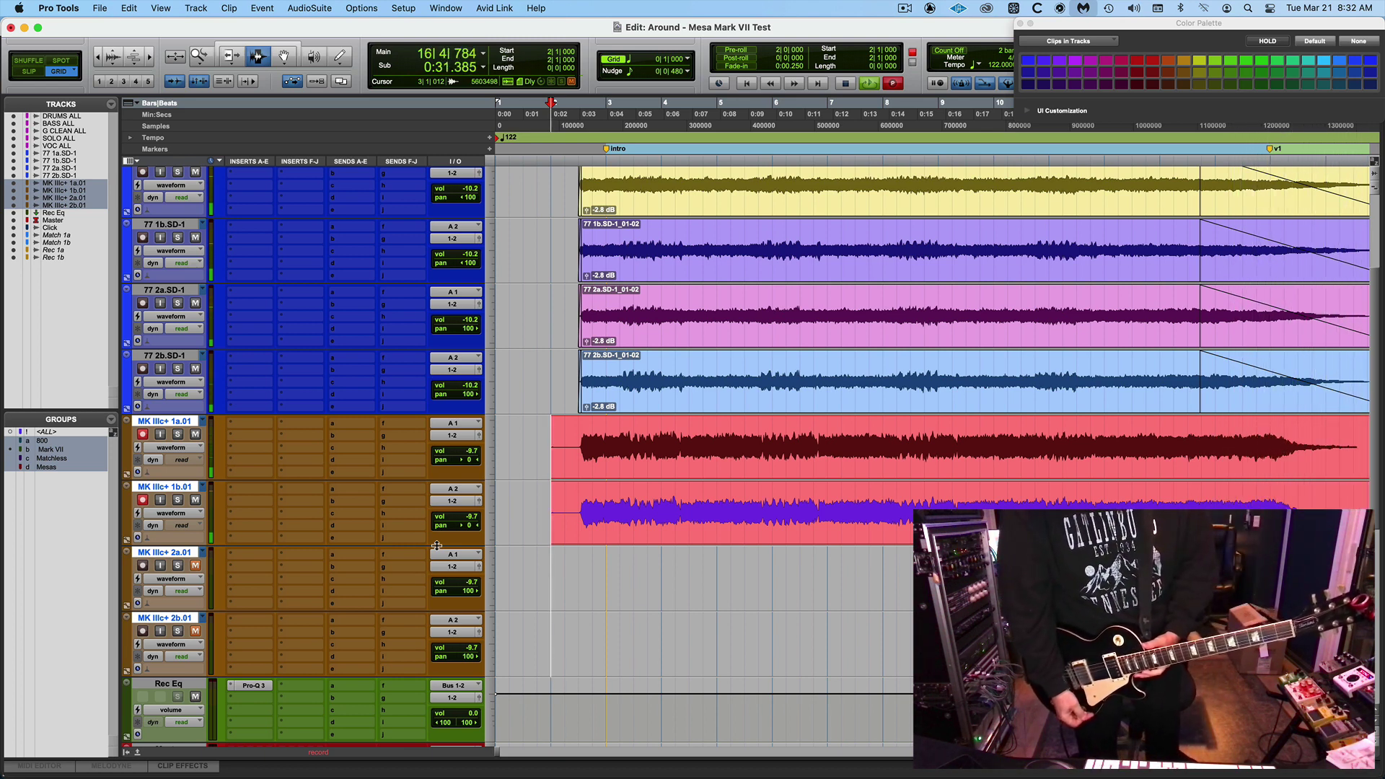
pyautogui.press('space')
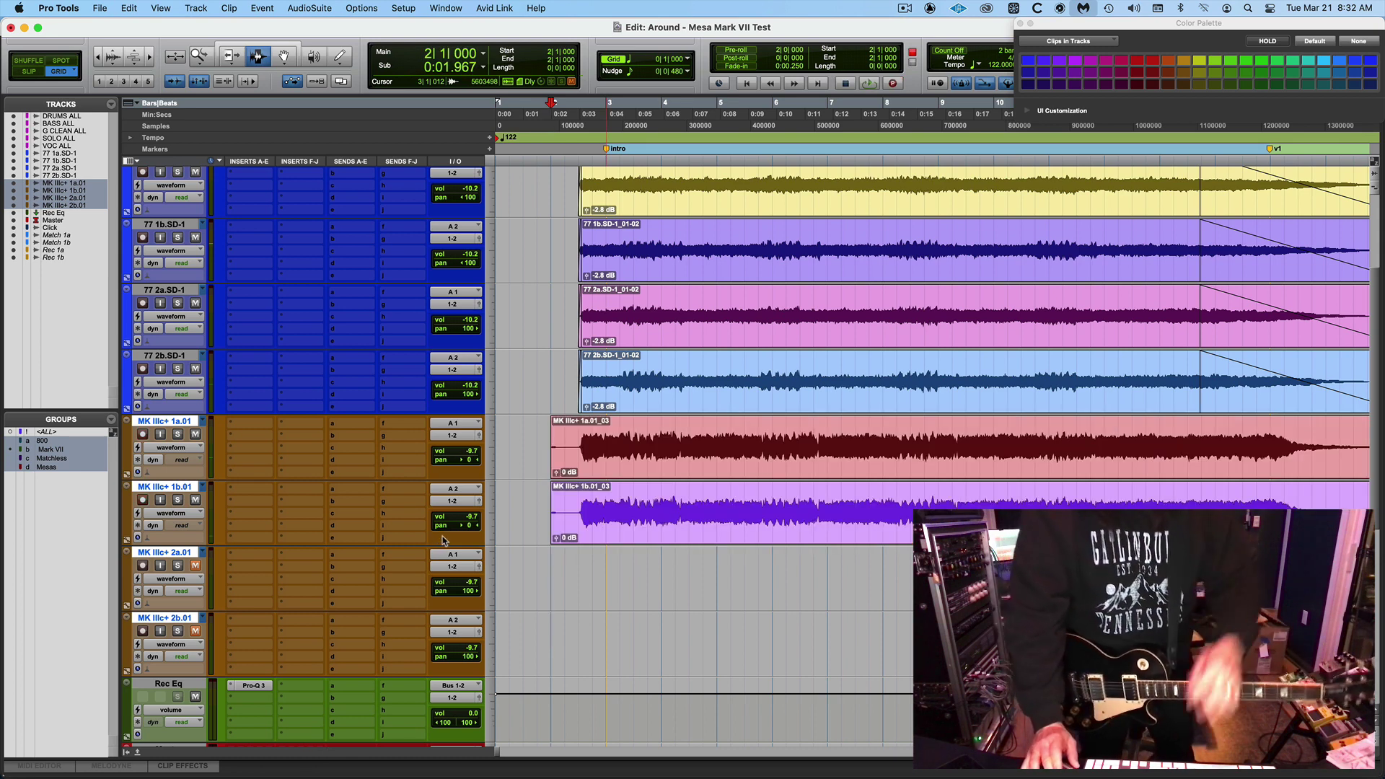
# - Arm MK IIIc+ 2a and 2b and record the doubling guitar take from bar 2, with 1a and 1b hard-panned
pyautogui.press('super+equal')
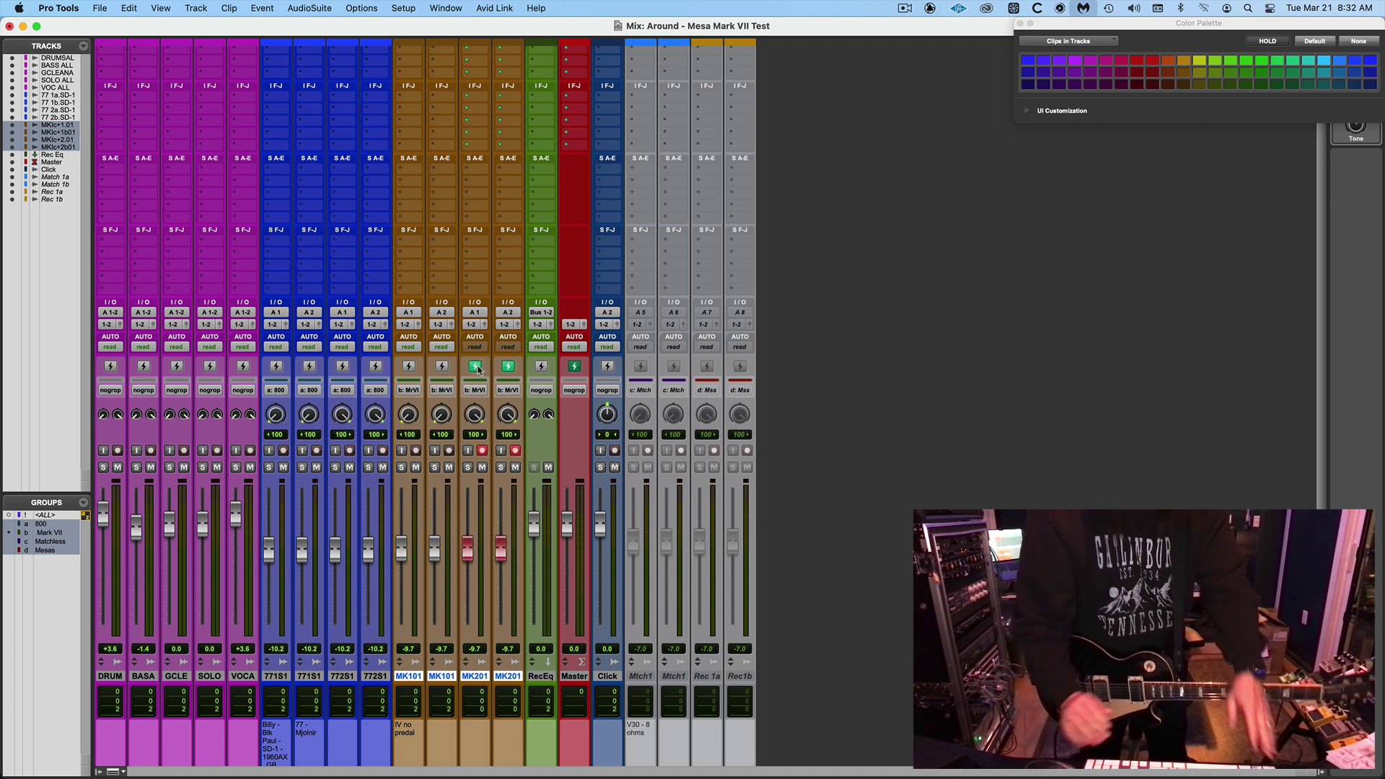
pyautogui.hotkey('shift', 'r')
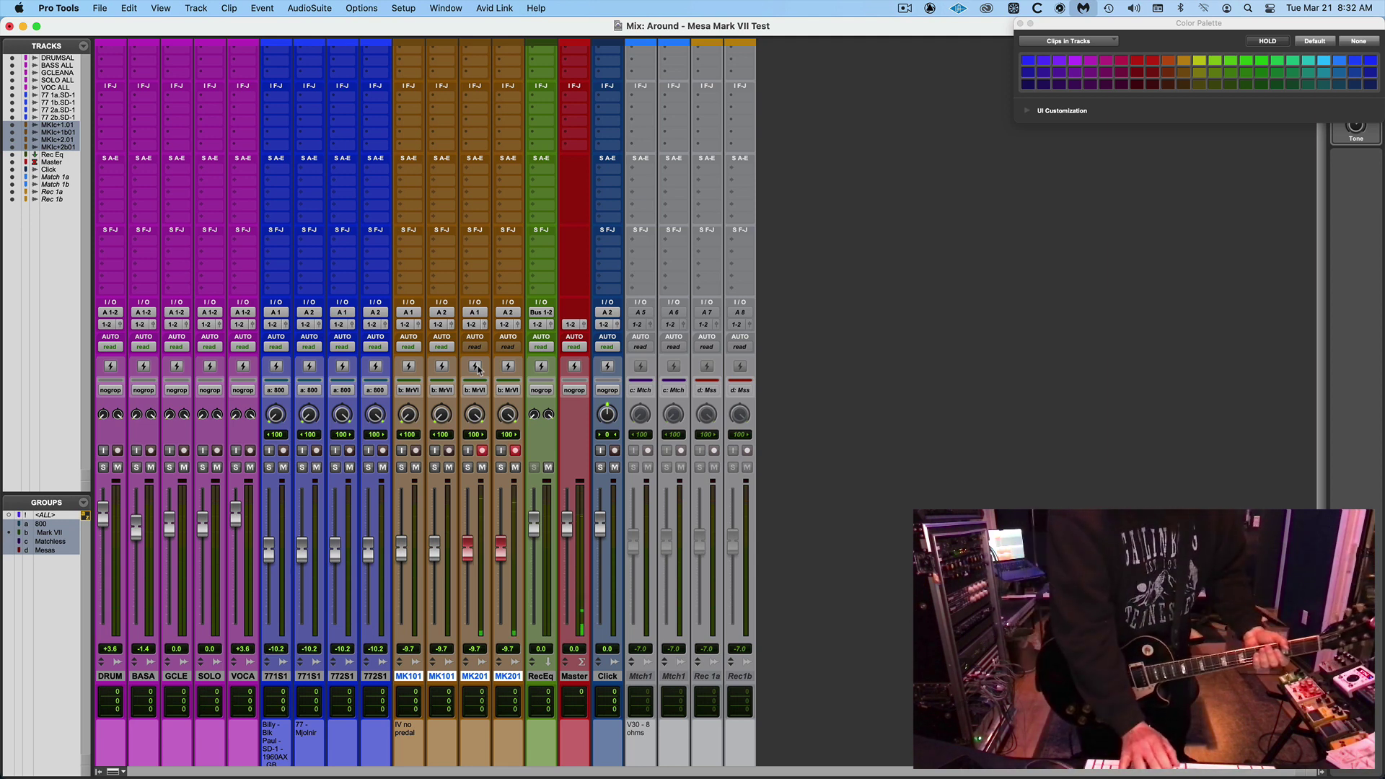
pyautogui.press('super+equal')
pyautogui.press('space')
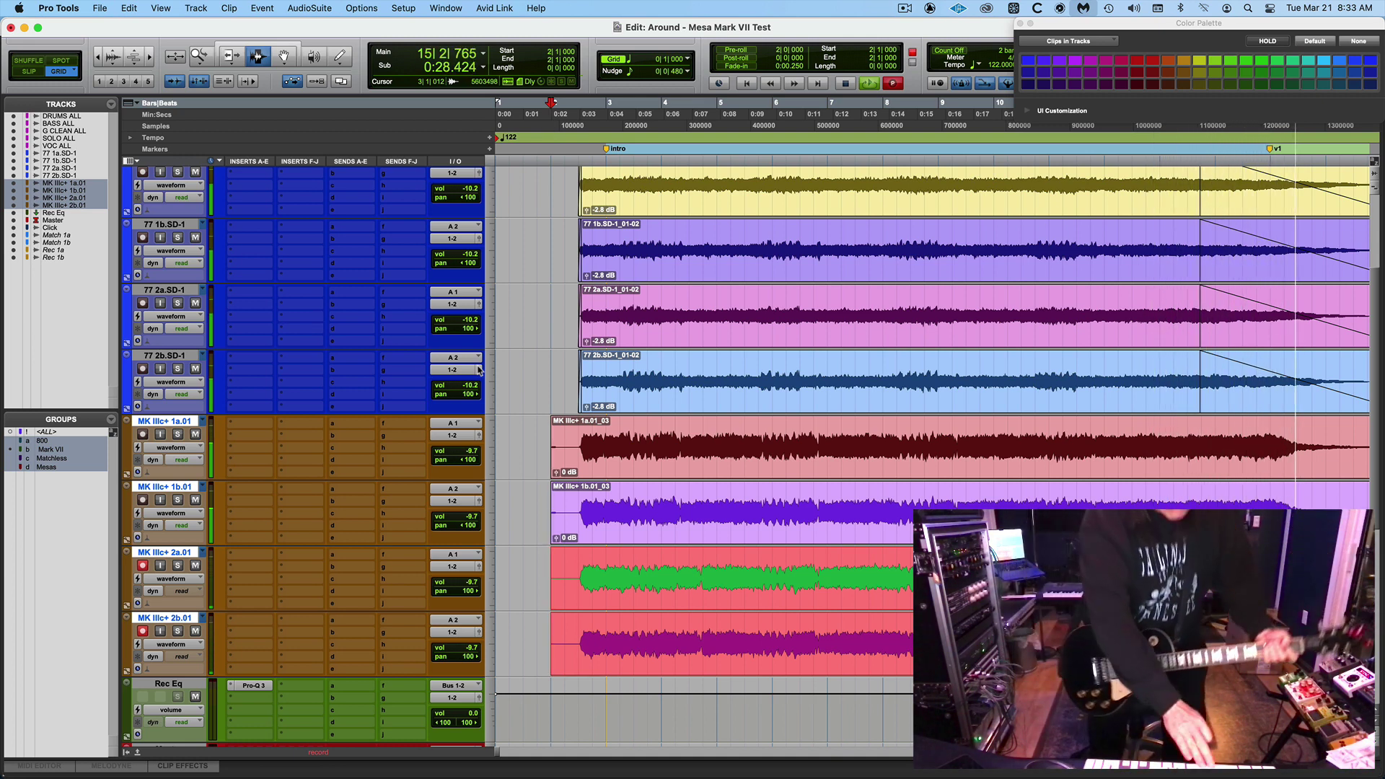
pyautogui.press('space')
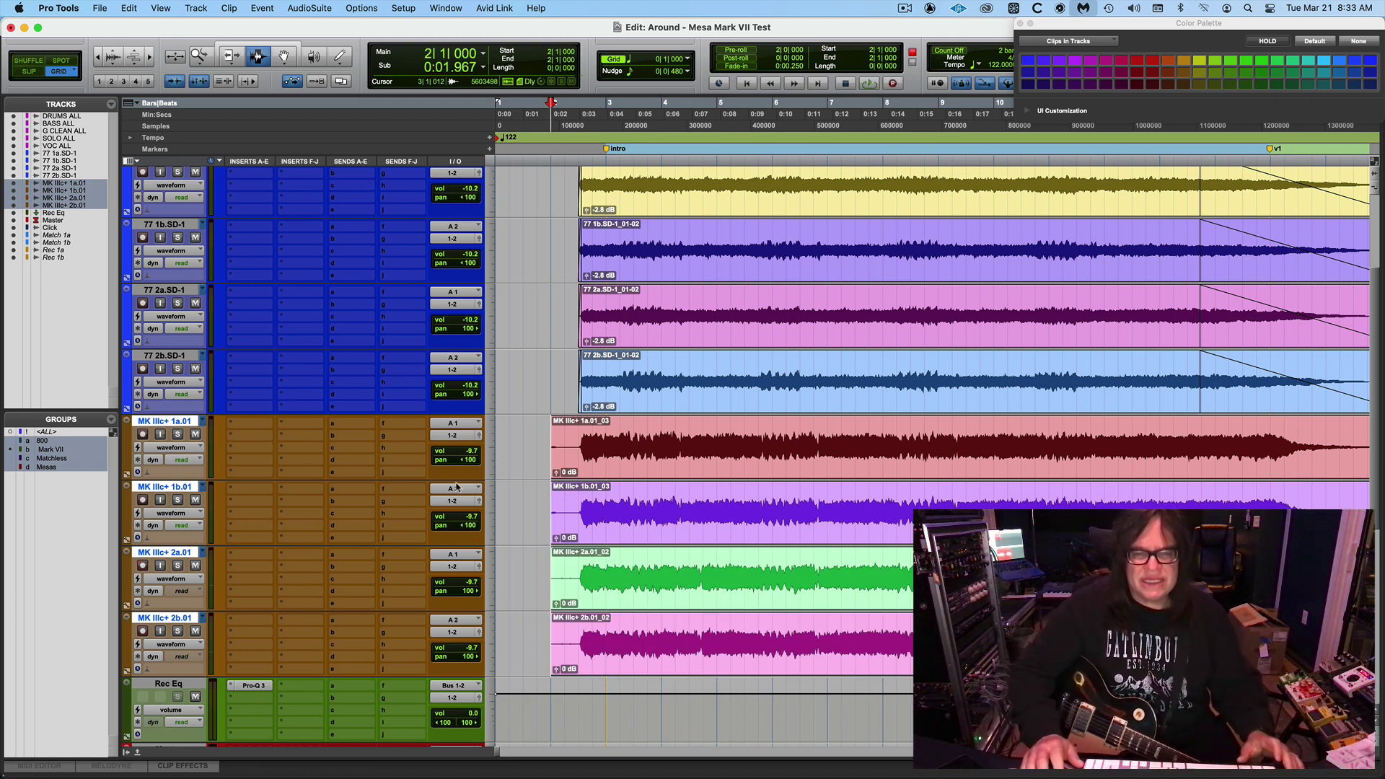
# - Lower the clip gain to -1.8 dB on MK IIIc+ 1a, 1b and 2a, and to -0.9 dB on 2b
pyautogui.moveTo(556, 474); pyautogui.dragTo(558, 504)
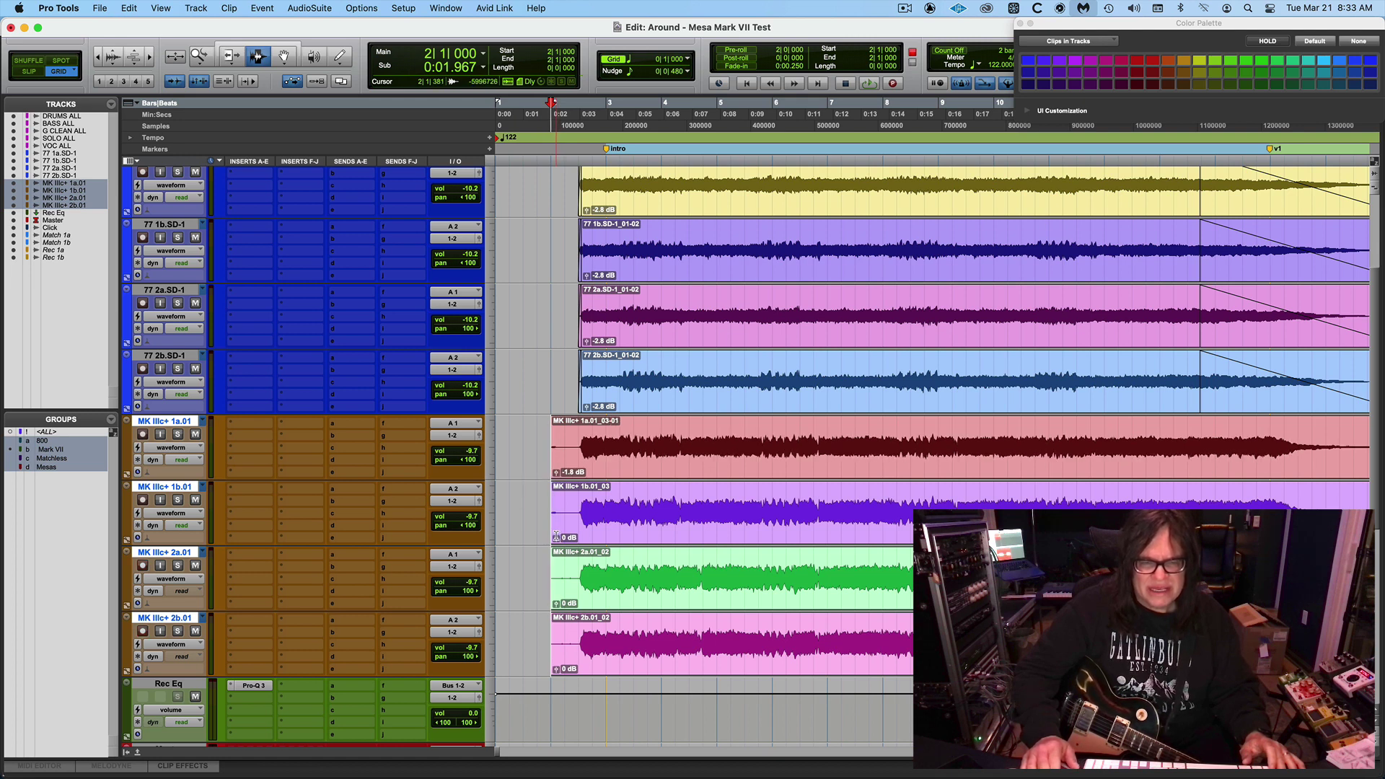
pyautogui.moveTo(555, 540); pyautogui.dragTo(556, 539)
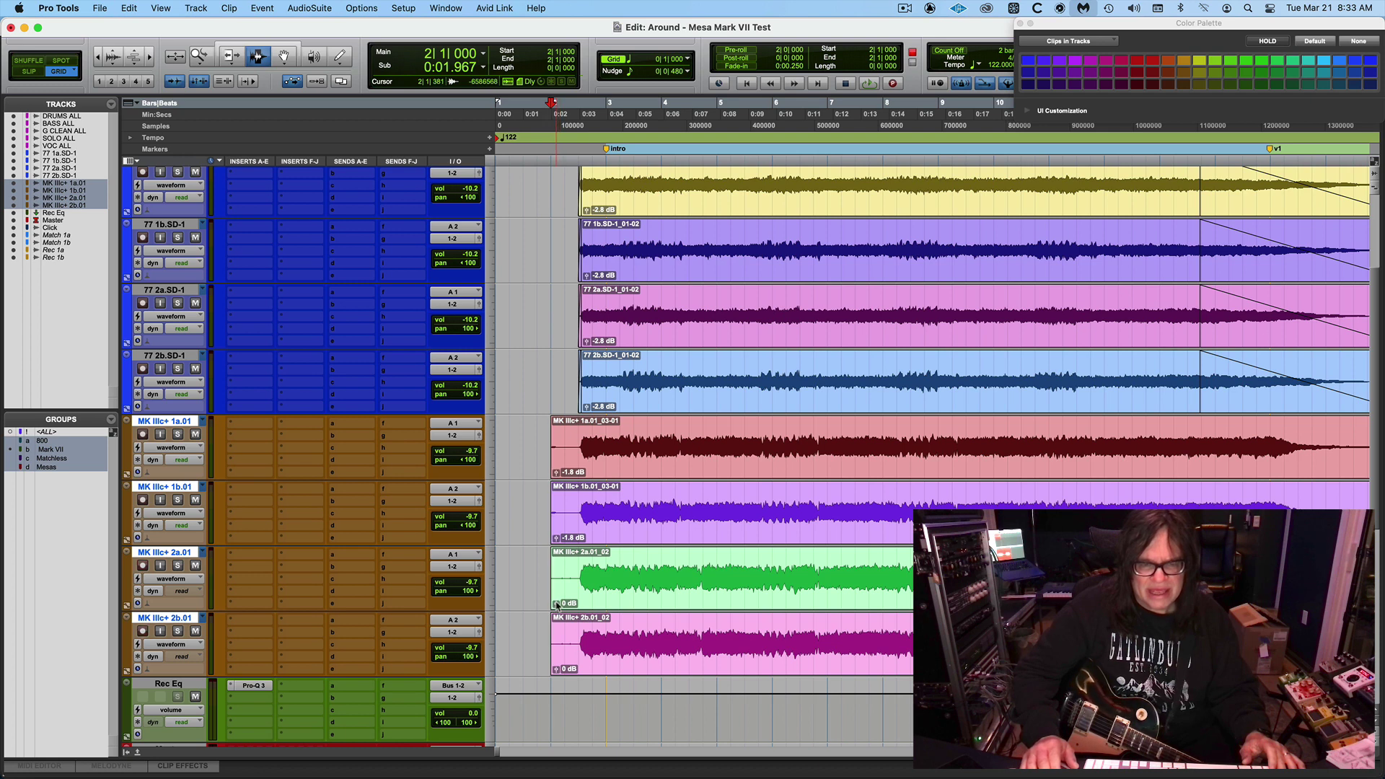
pyautogui.moveTo(557, 606); pyautogui.dragTo(557, 610)
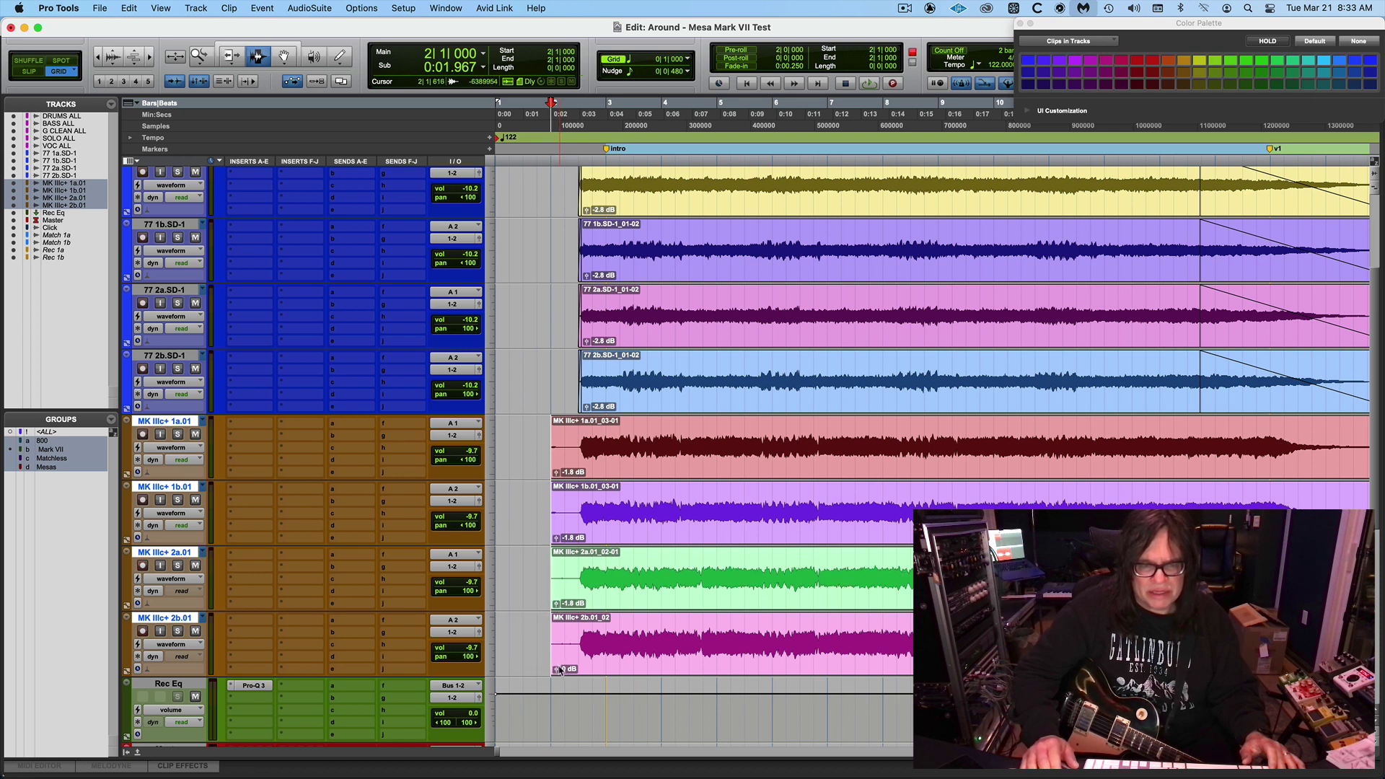
pyautogui.moveTo(556, 671); pyautogui.dragTo(556, 672)
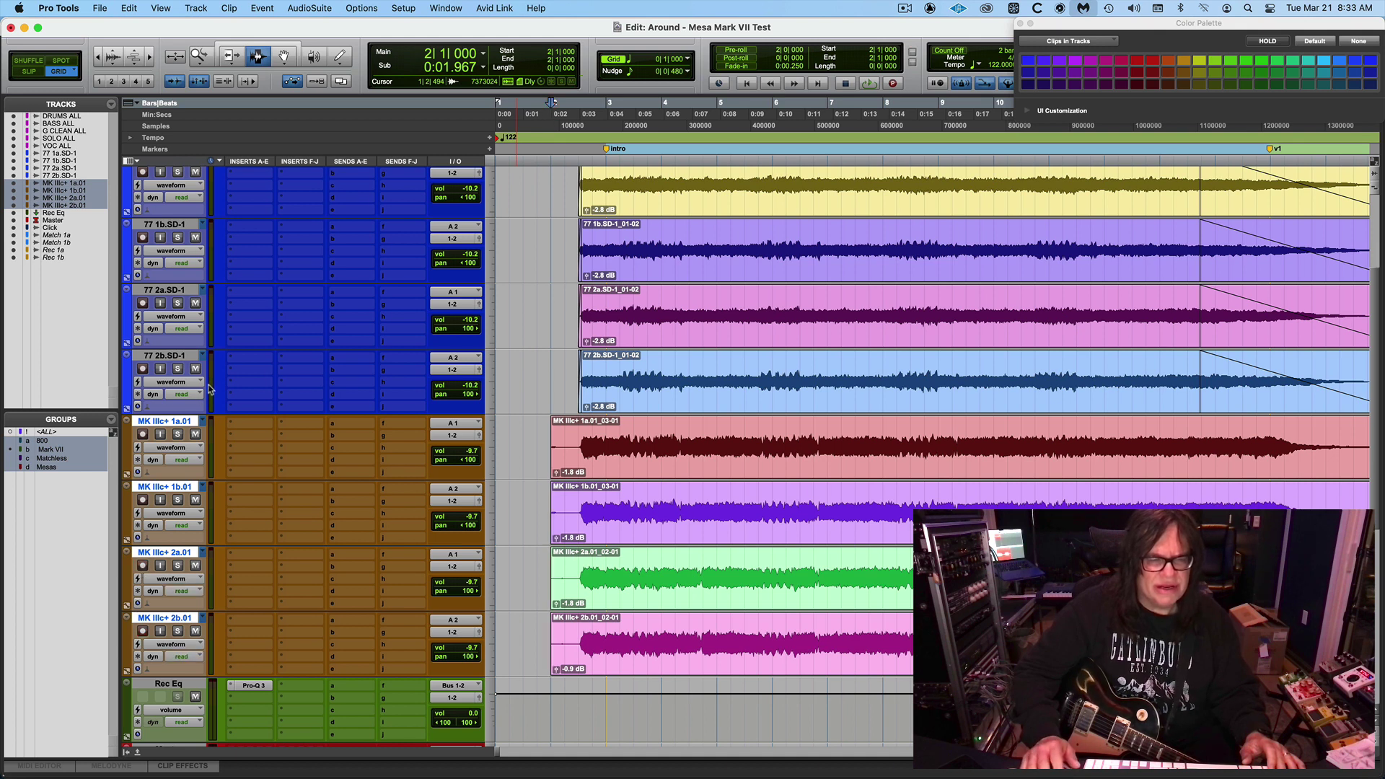
# - Show the earlier MK IIIc+ 1a playlists to compare waveforms, and return the group to the MK IIIc+ 1a.01 playlists
pyautogui.click(204, 420)
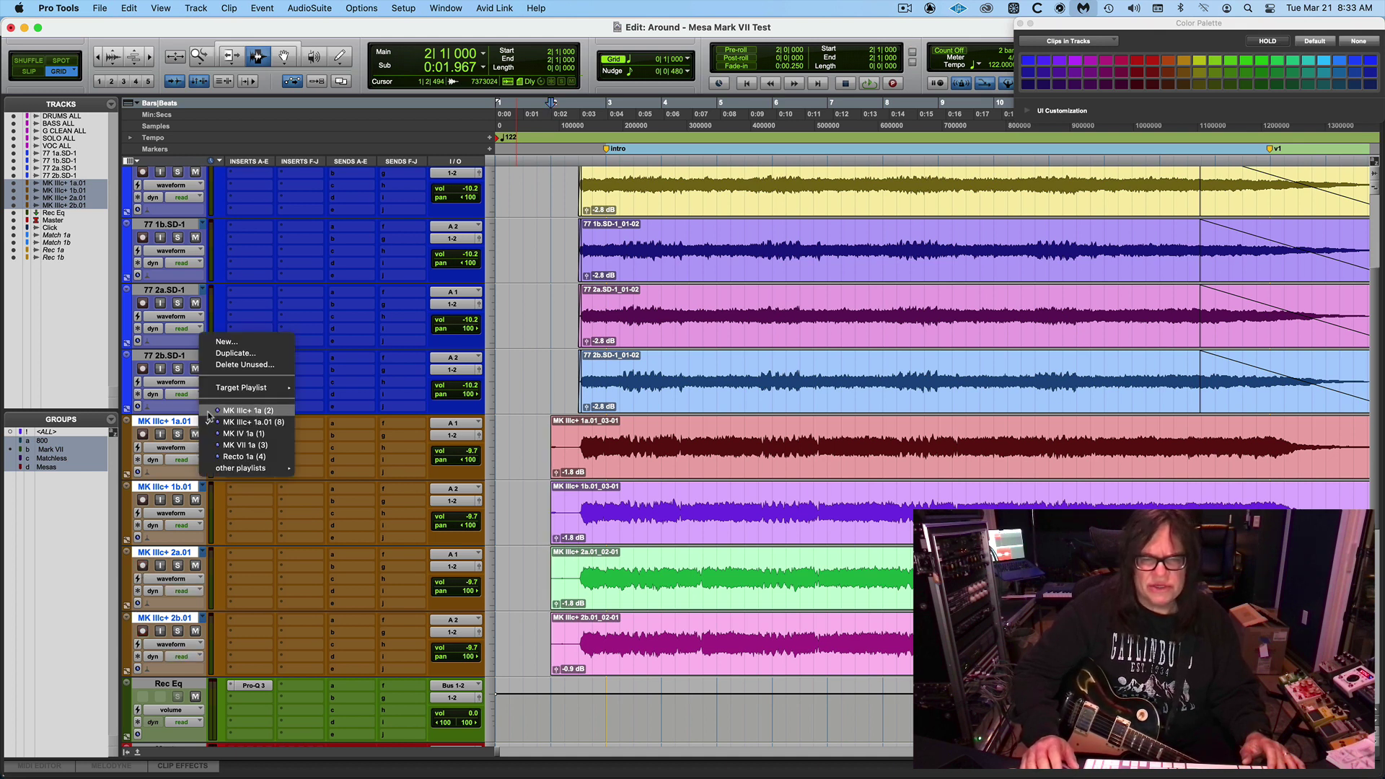
pyautogui.click(208, 411)
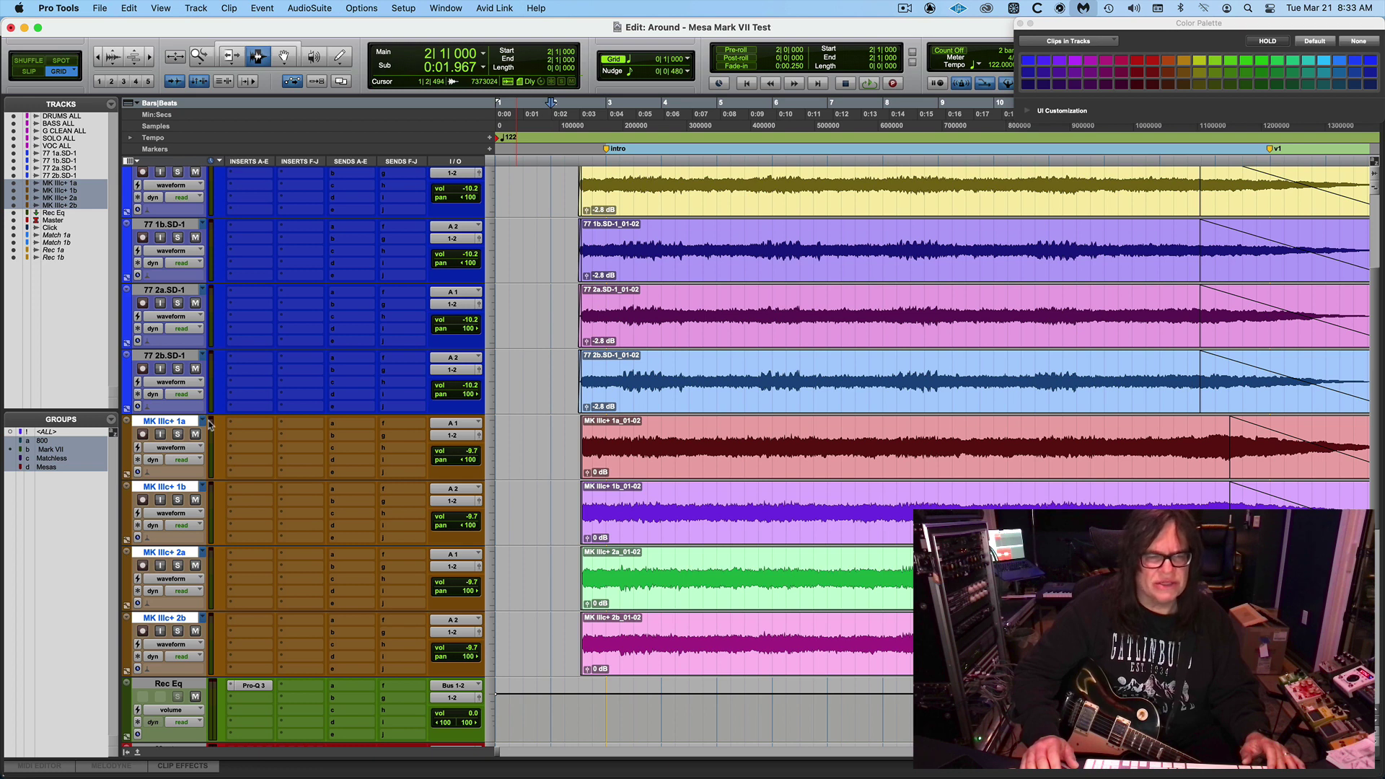
pyautogui.click(206, 421)
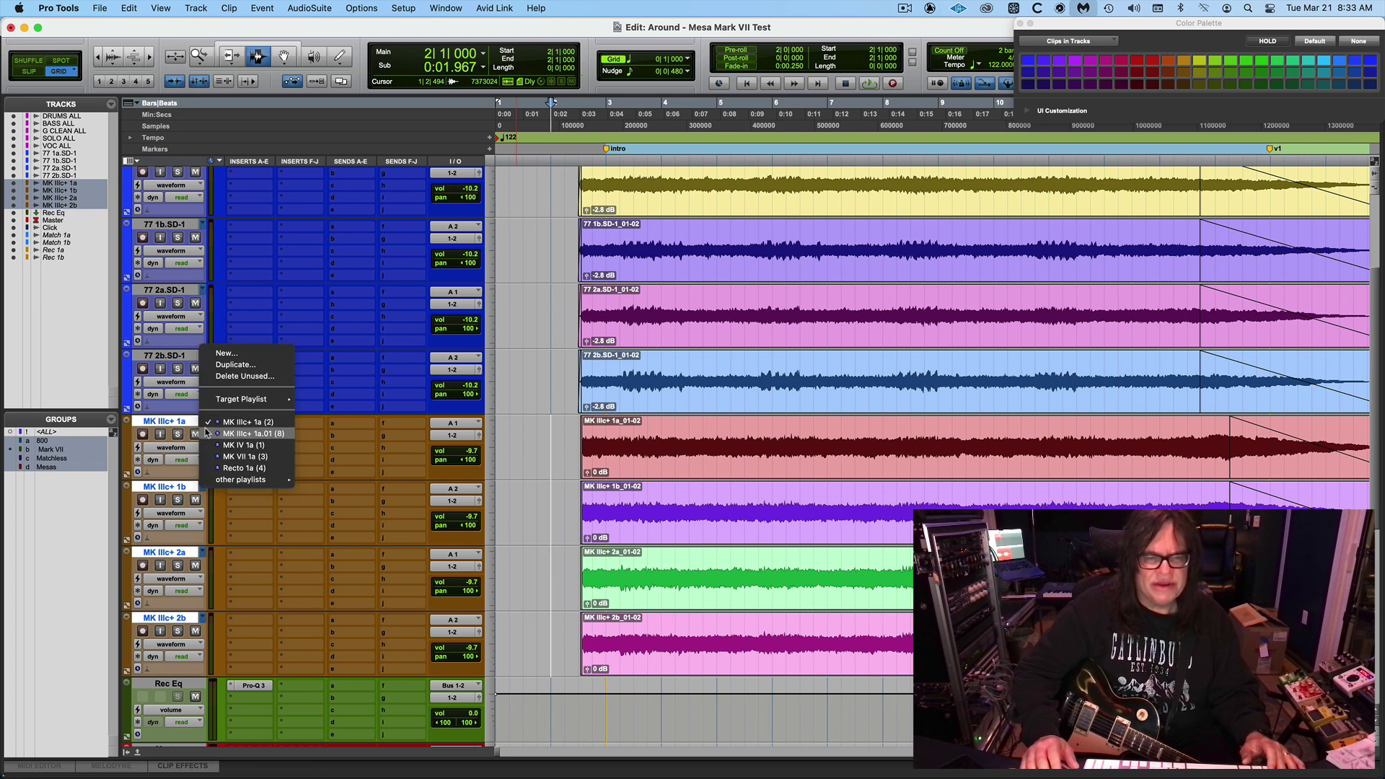
pyautogui.click(207, 433)
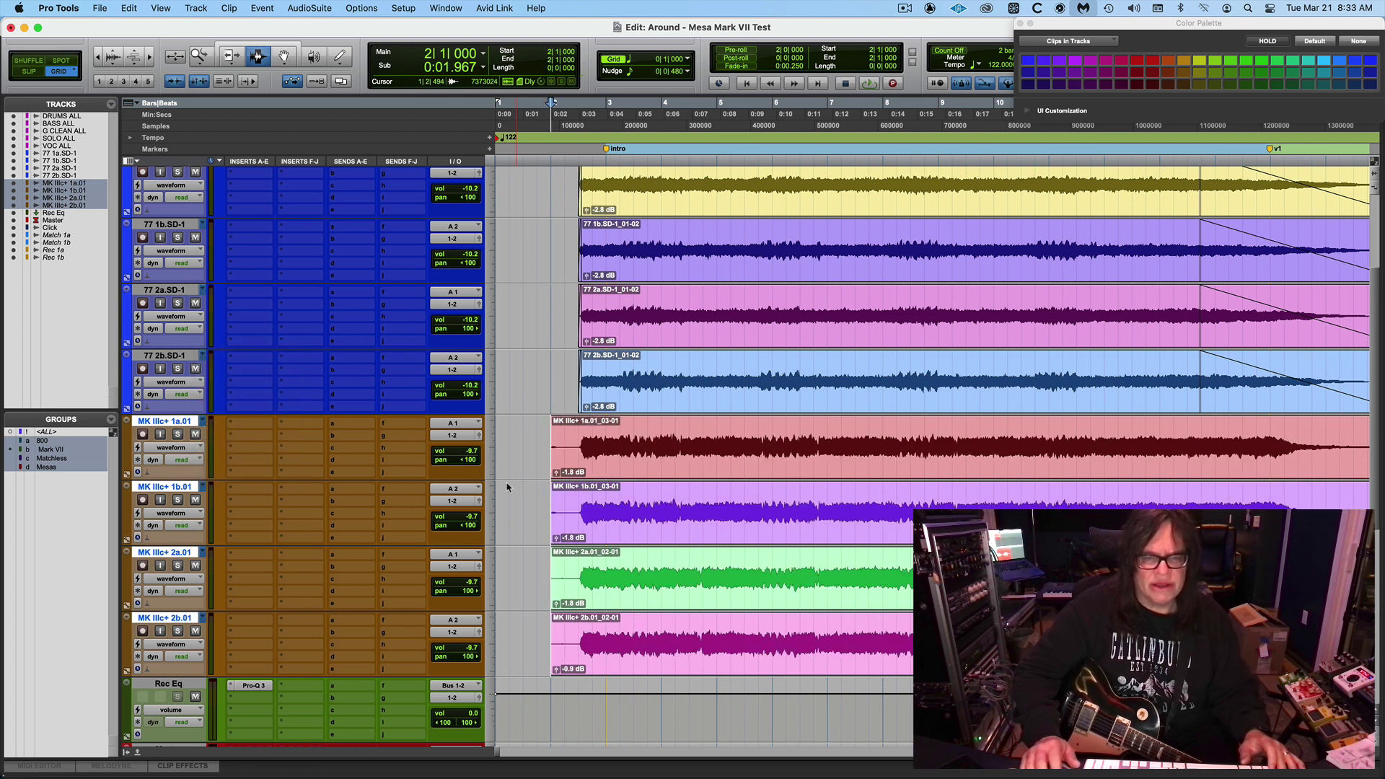
# - In Slip mode, delete the lead-in before the guitar on all four MK IIIc+ clips and add a standard equal-gain fade-in
pyautogui.press('super+bracketright')
pyautogui.press('super+bracketright')
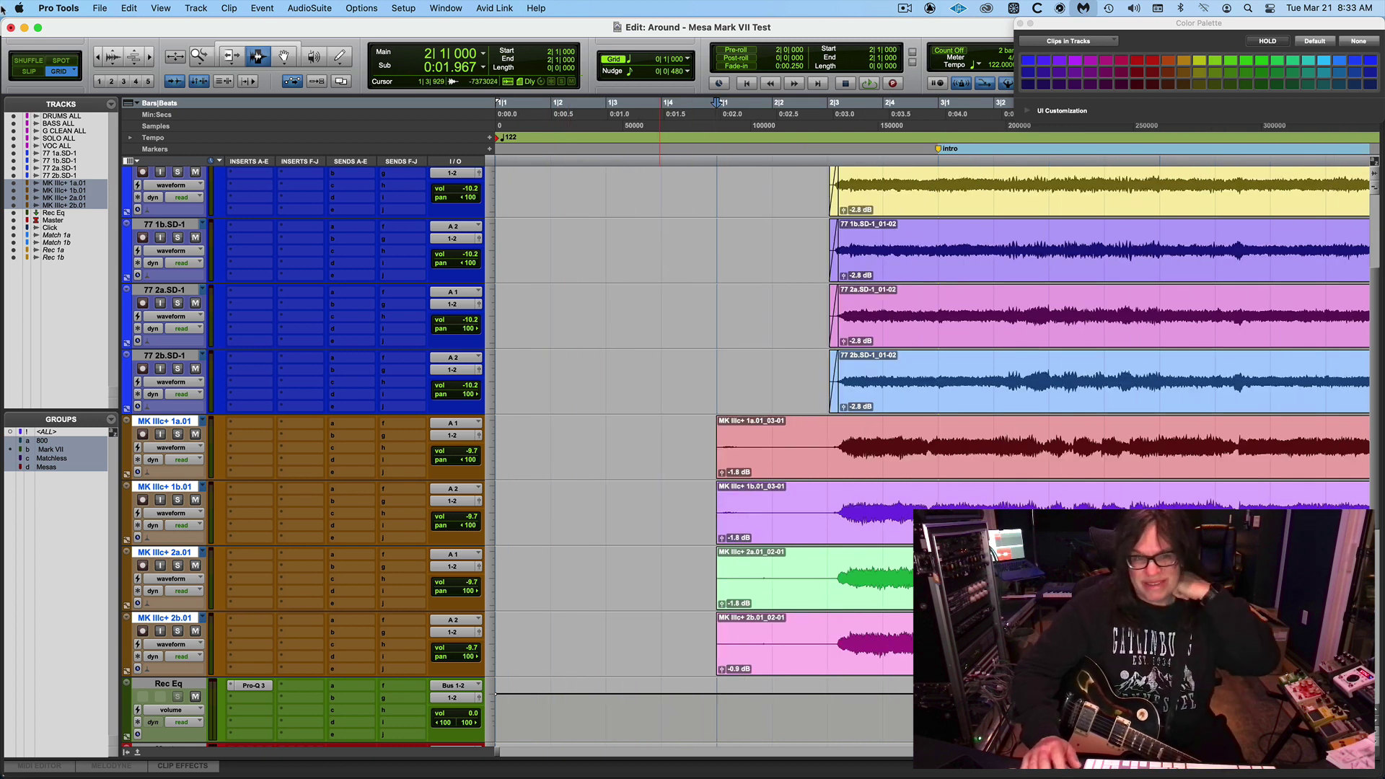
pyautogui.click(29, 71)
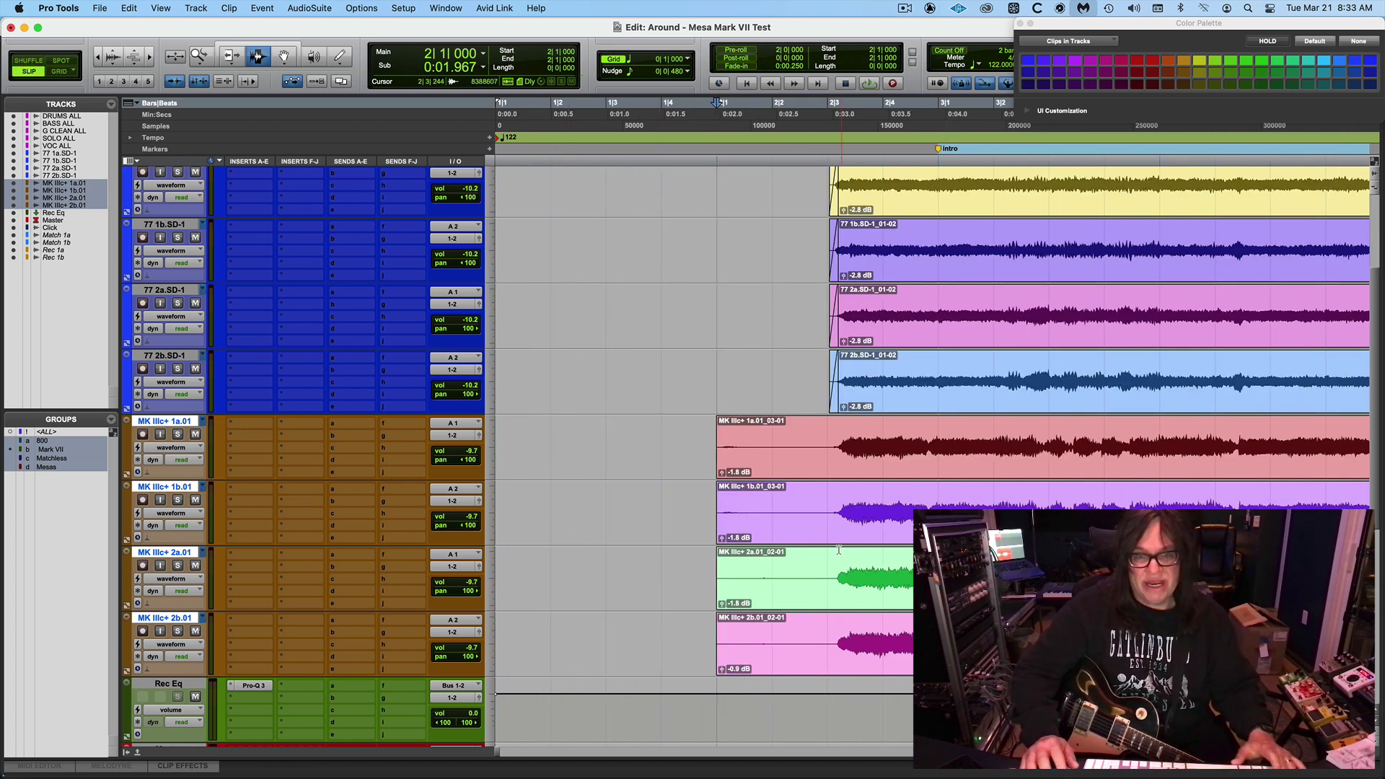
pyautogui.moveTo(667, 520); pyautogui.dragTo(837, 514)
pyautogui.press('Delete')
pyautogui.press('super+f')
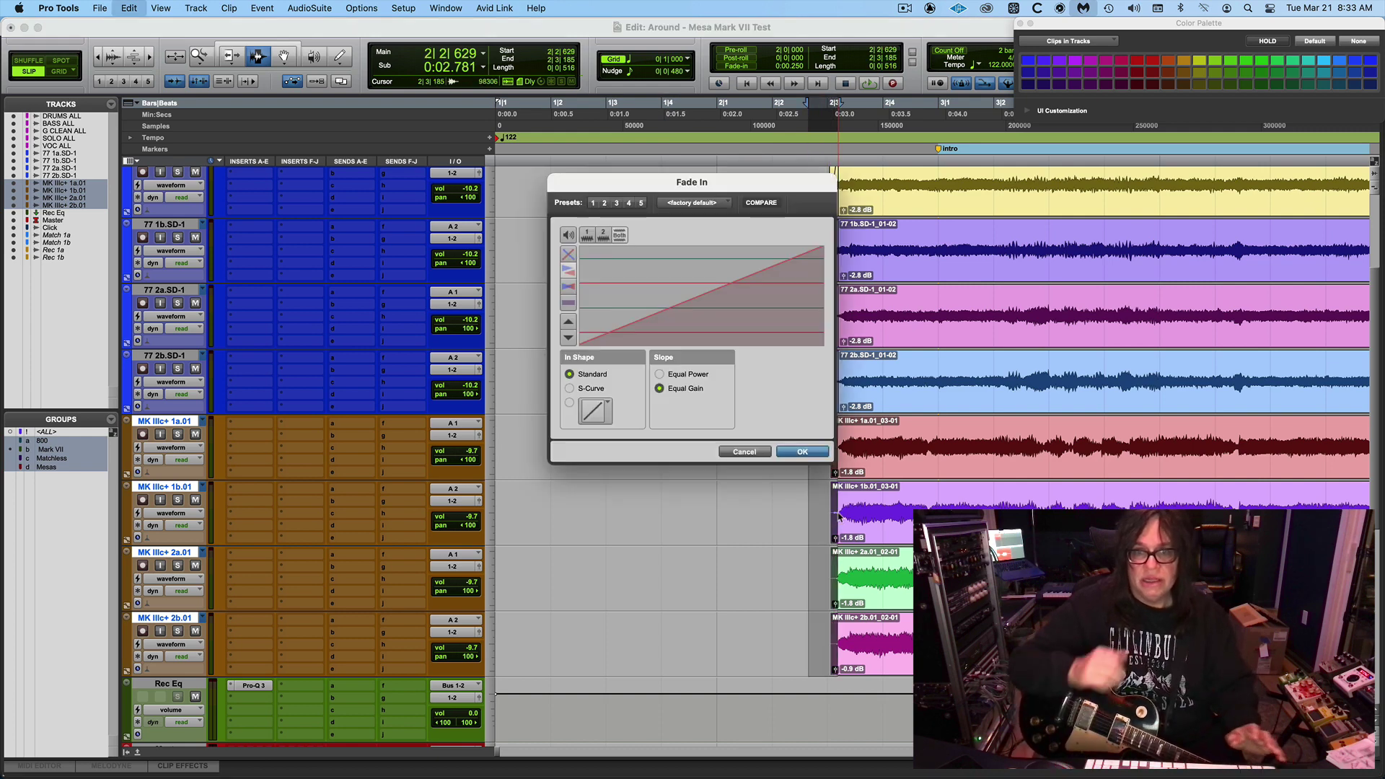
pyautogui.press('Return')
# - Pull the Click track's volume down to -∞ in the mixer and place the playback start shortly before the guitar clips
pyautogui.press('super+equal')
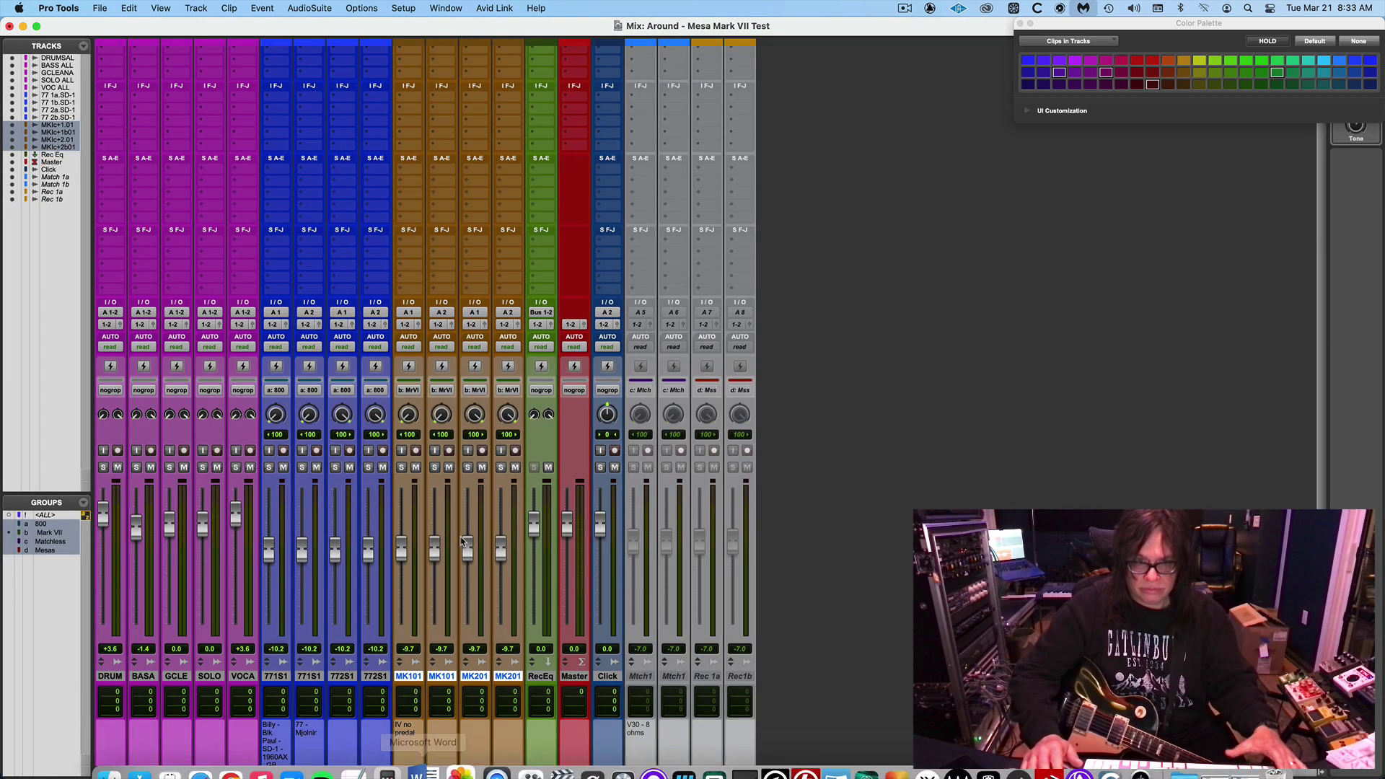
pyautogui.press('super+equal')
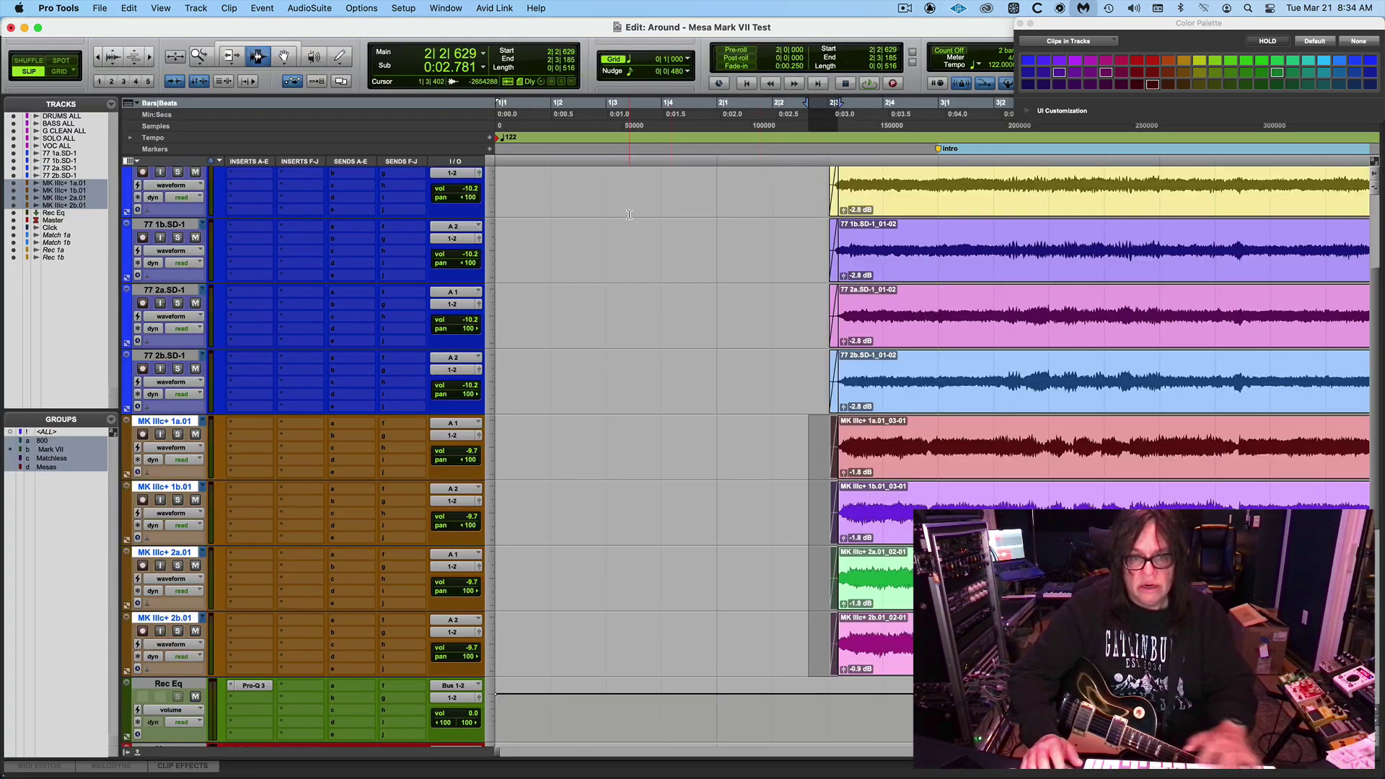
pyautogui.click(743, 453)
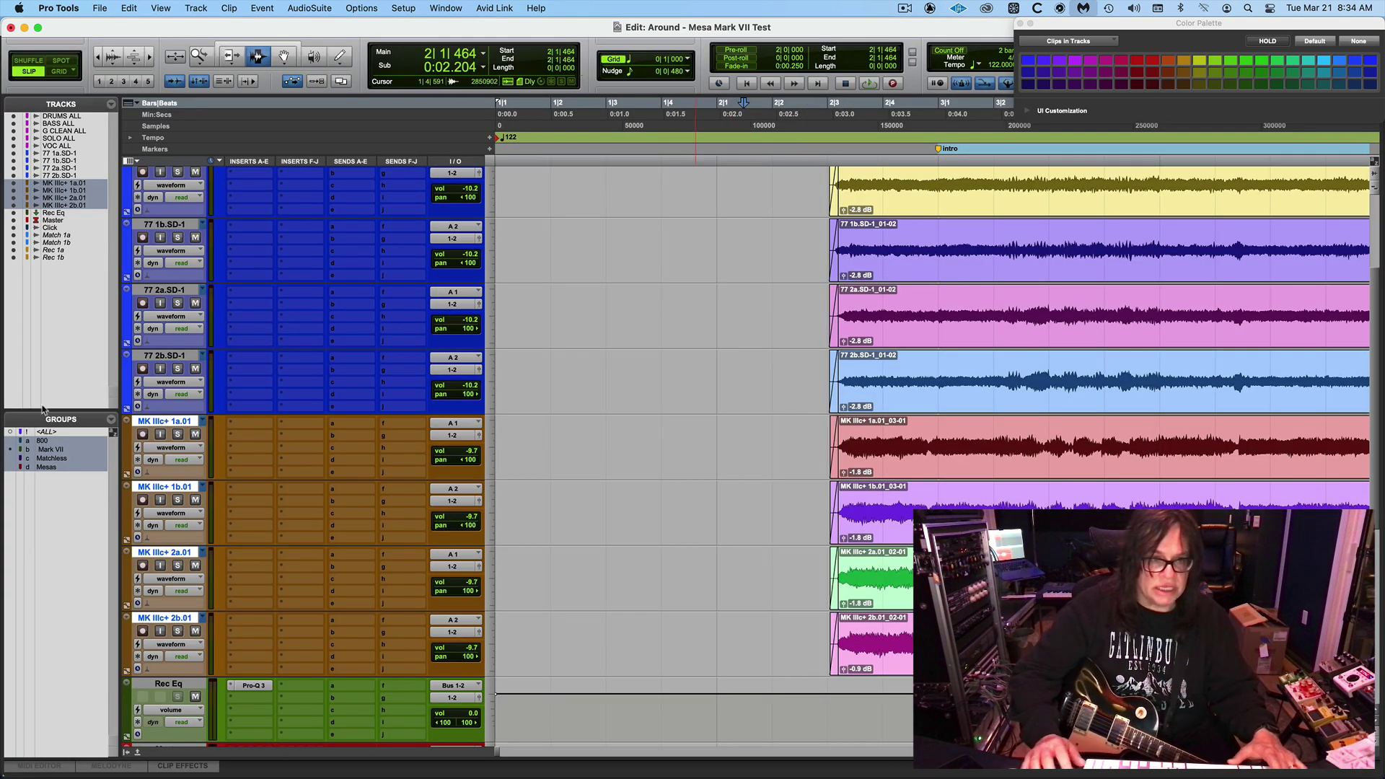
# - Switch the MK IIIc+ group to the MK IIIc+ 1a playlists and audition the earlier takes from just before the clips
pyautogui.click(202, 422)
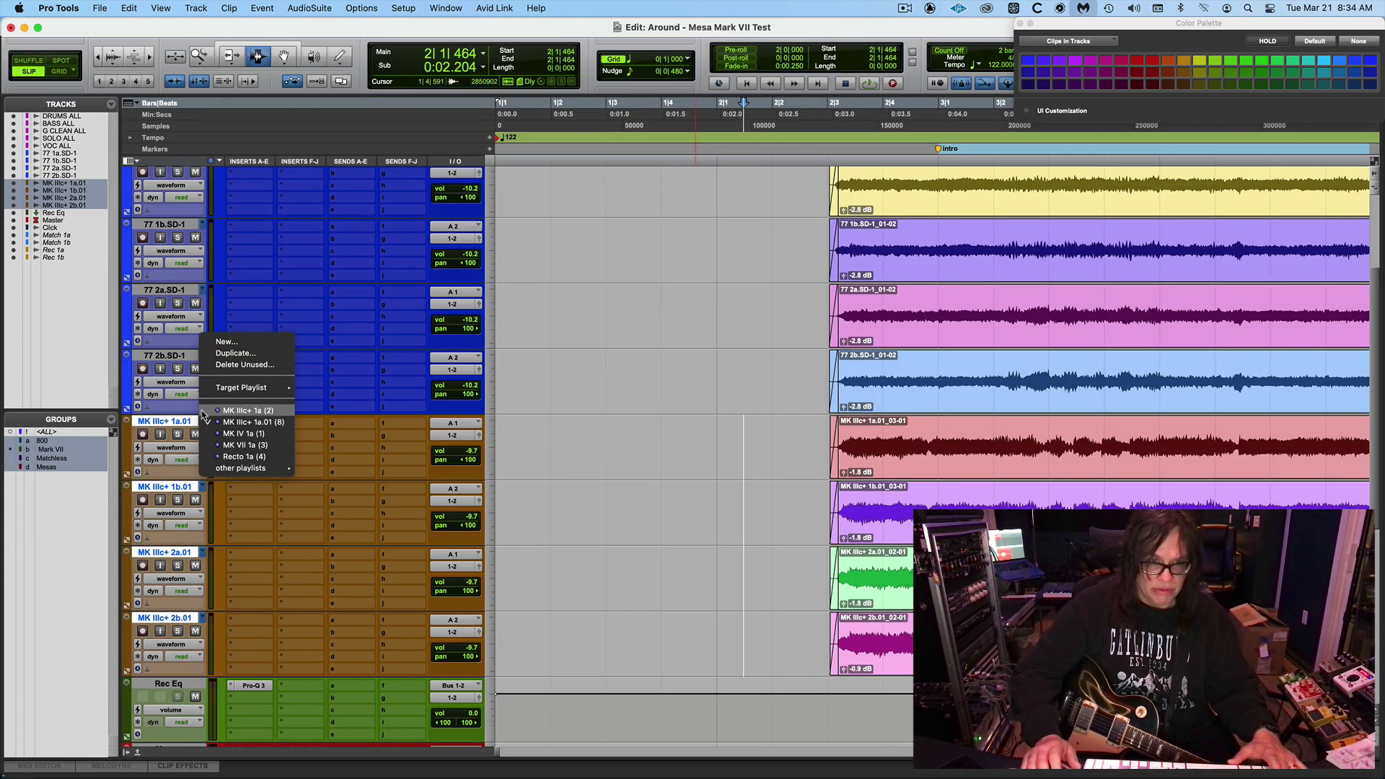
pyautogui.click(205, 414)
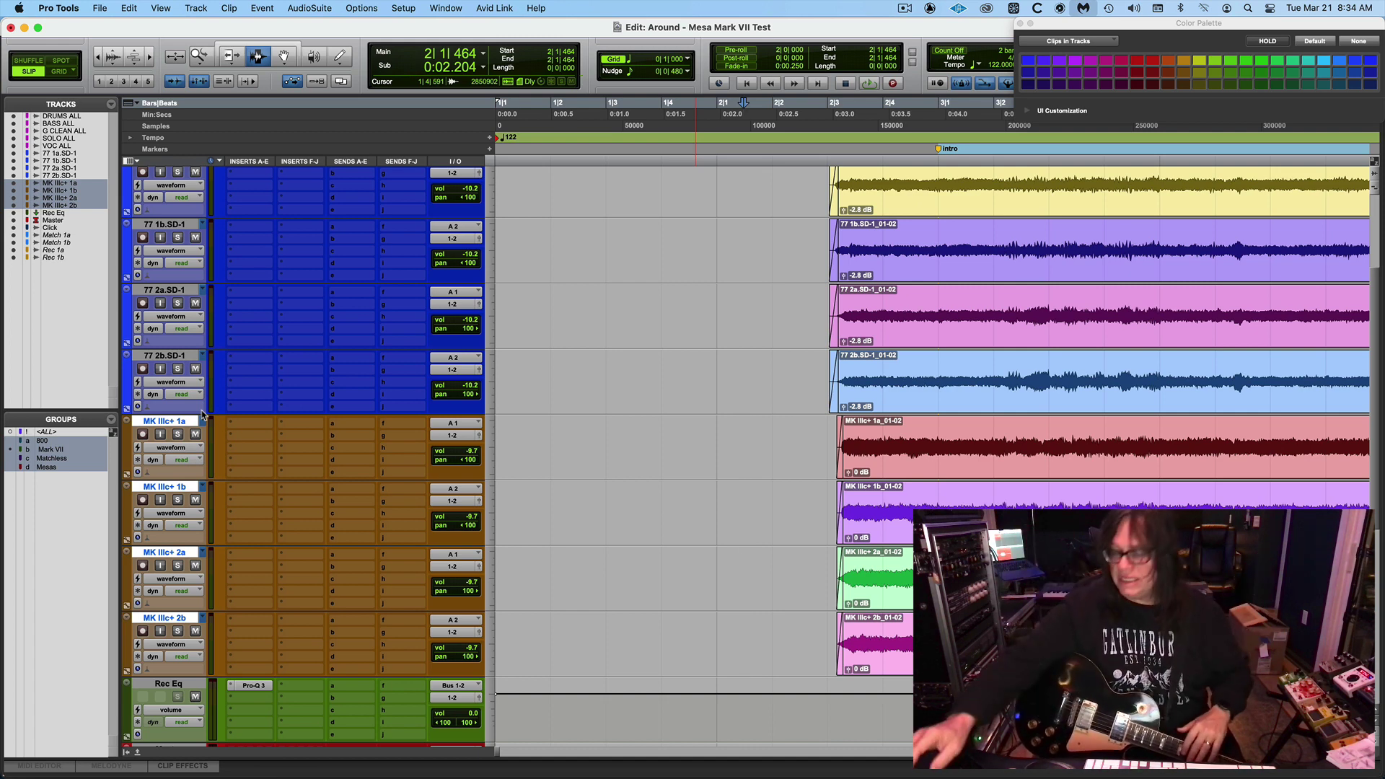
pyautogui.press('space')
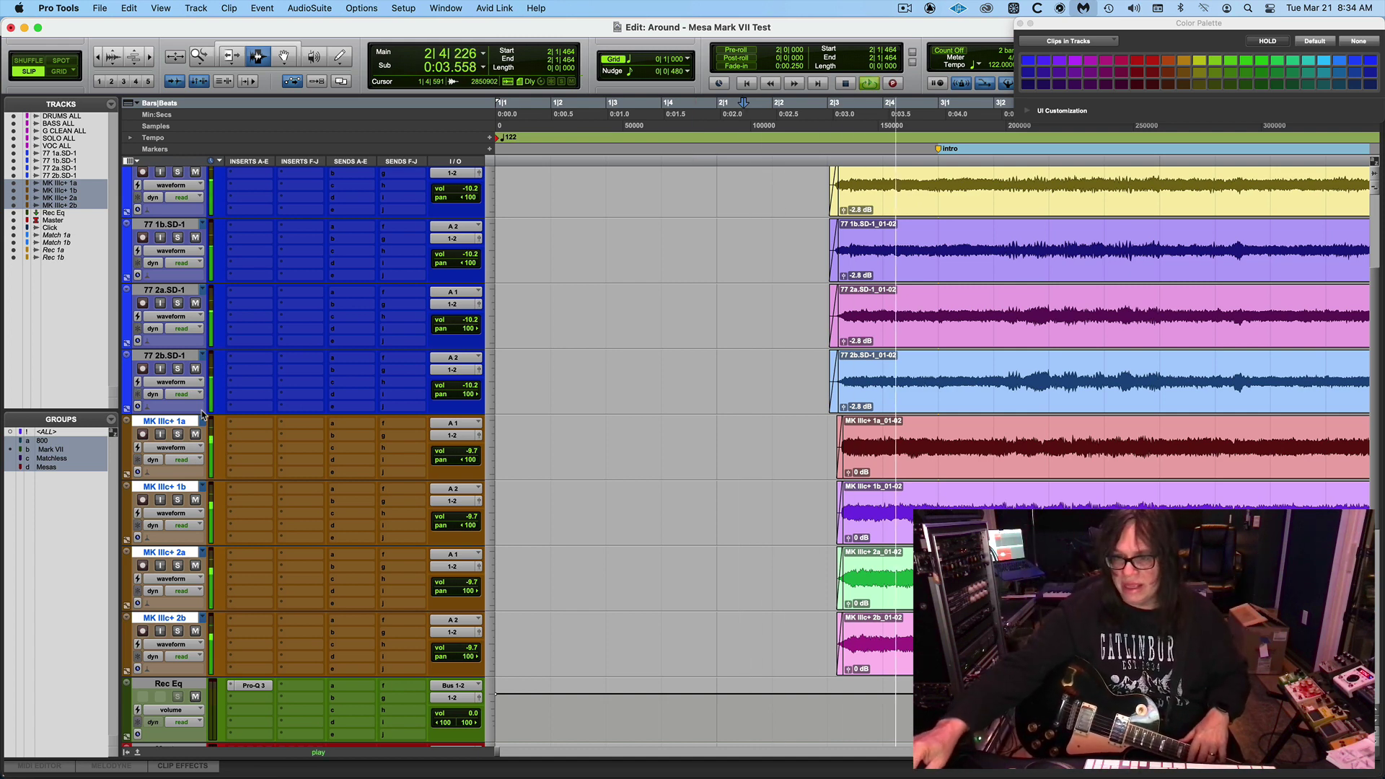
pyautogui.press('r')
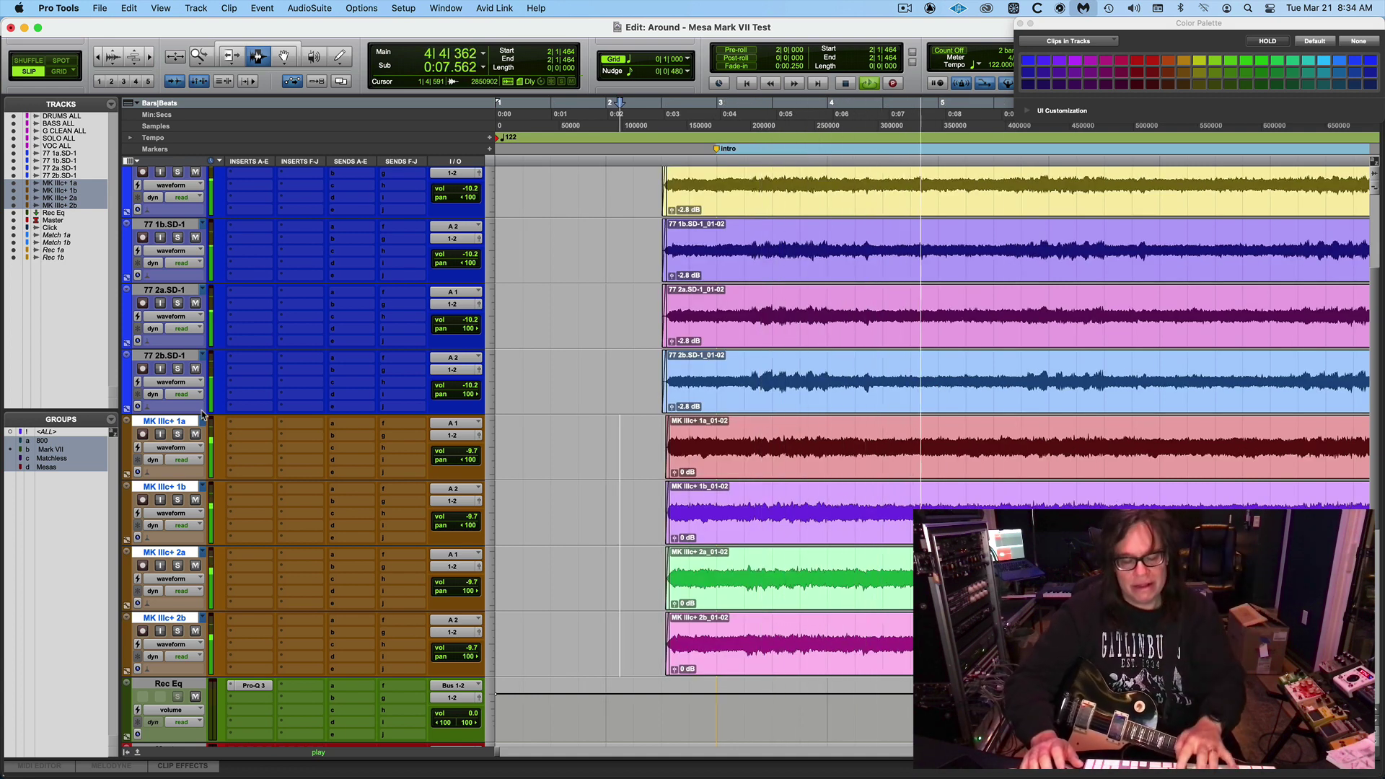
pyautogui.press('r')
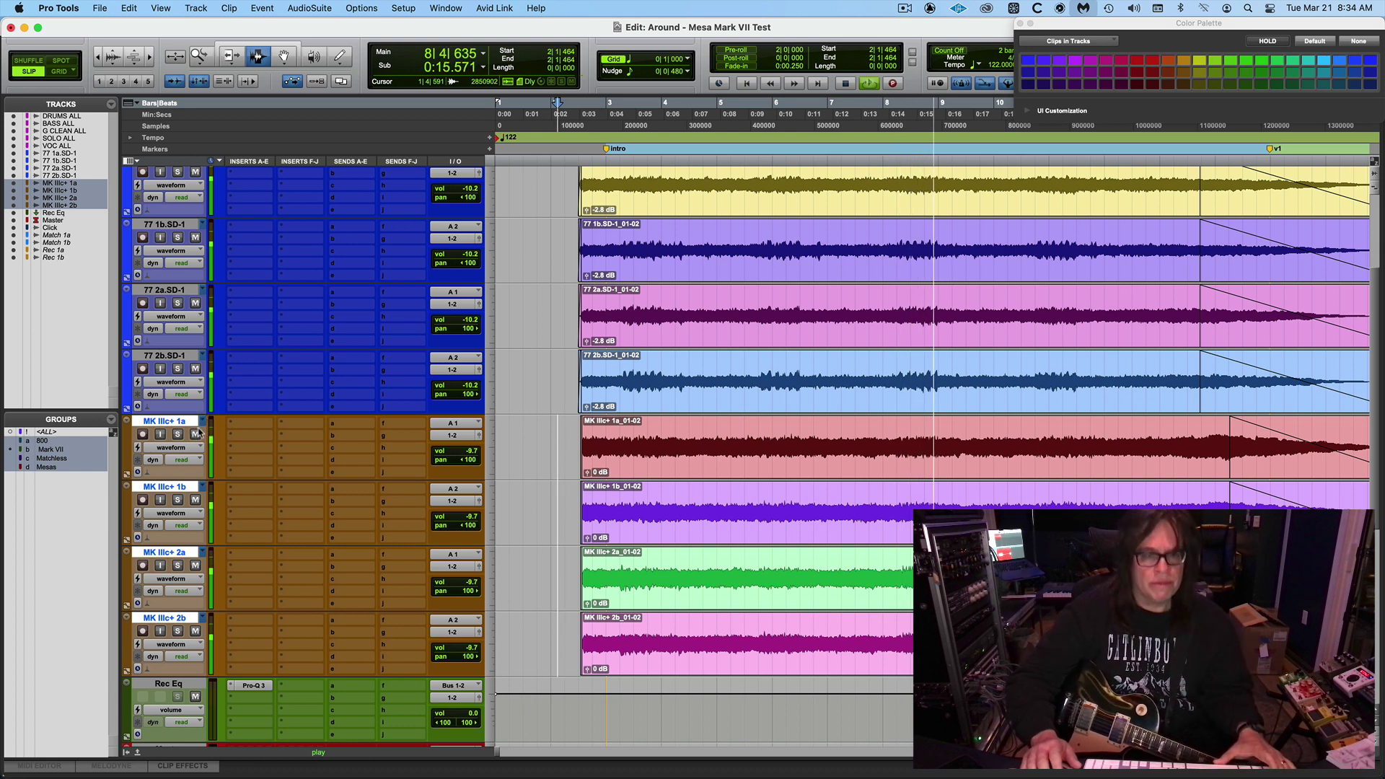
pyautogui.press('space')
# - Switch the group to the MK IIIc+ 1a.01 playlists and audition the newly recorded takes from the same start point
pyautogui.click(203, 421)
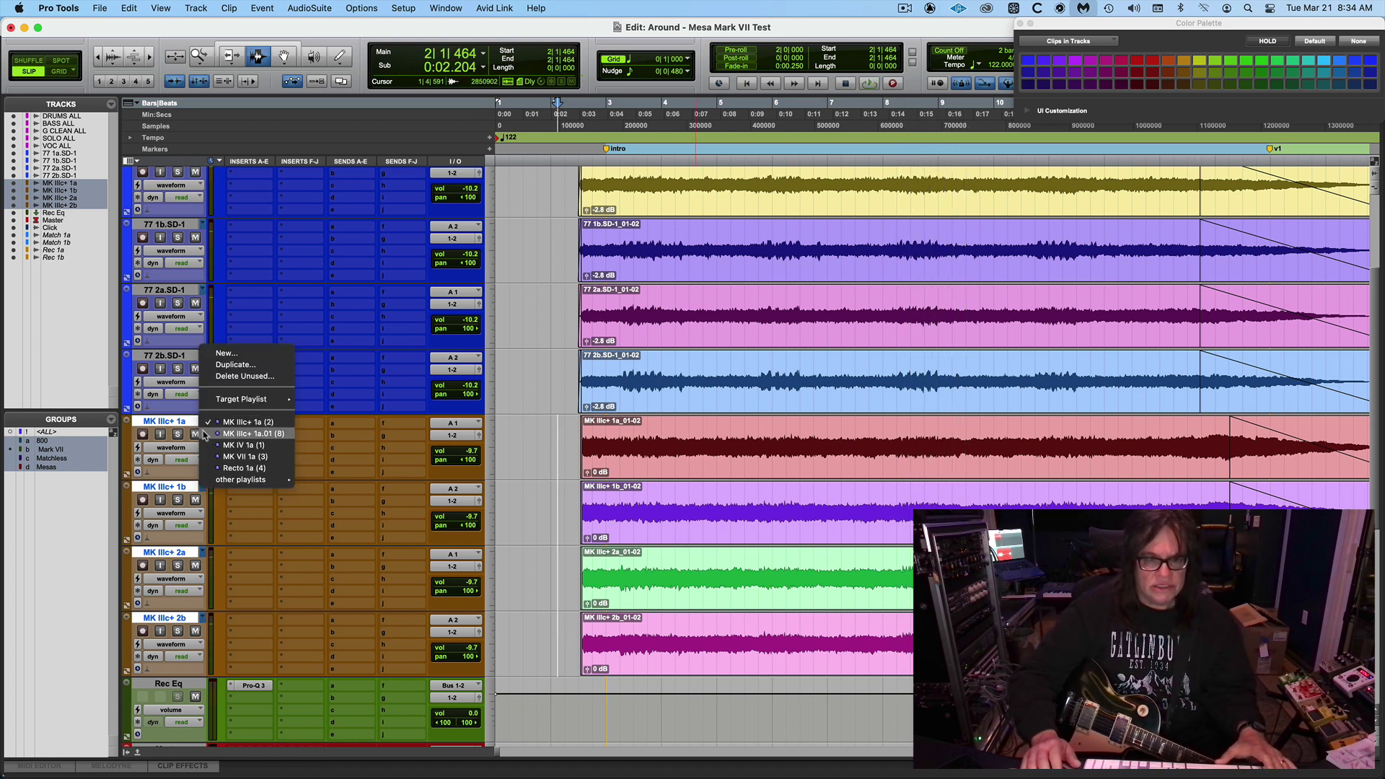
pyautogui.click(204, 434)
pyautogui.press('space')
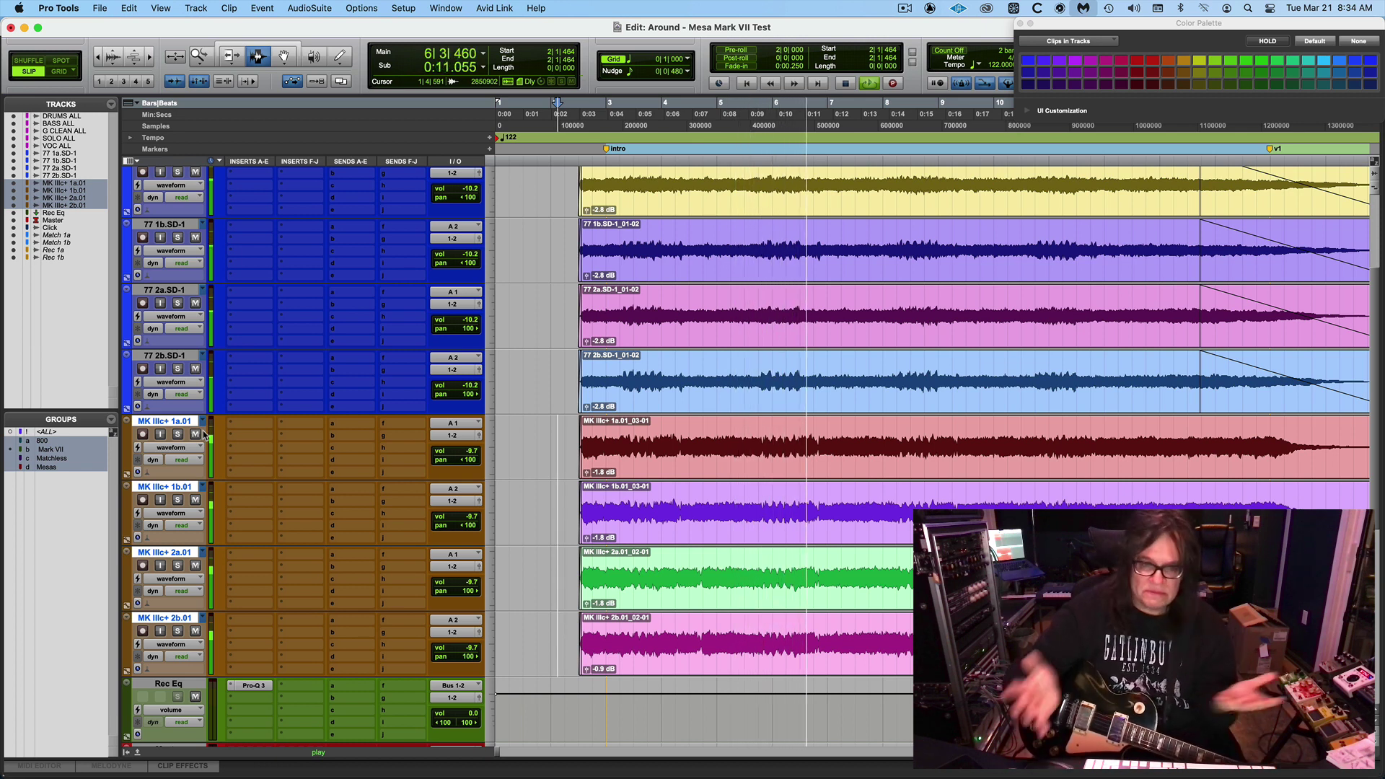
pyautogui.press('space')
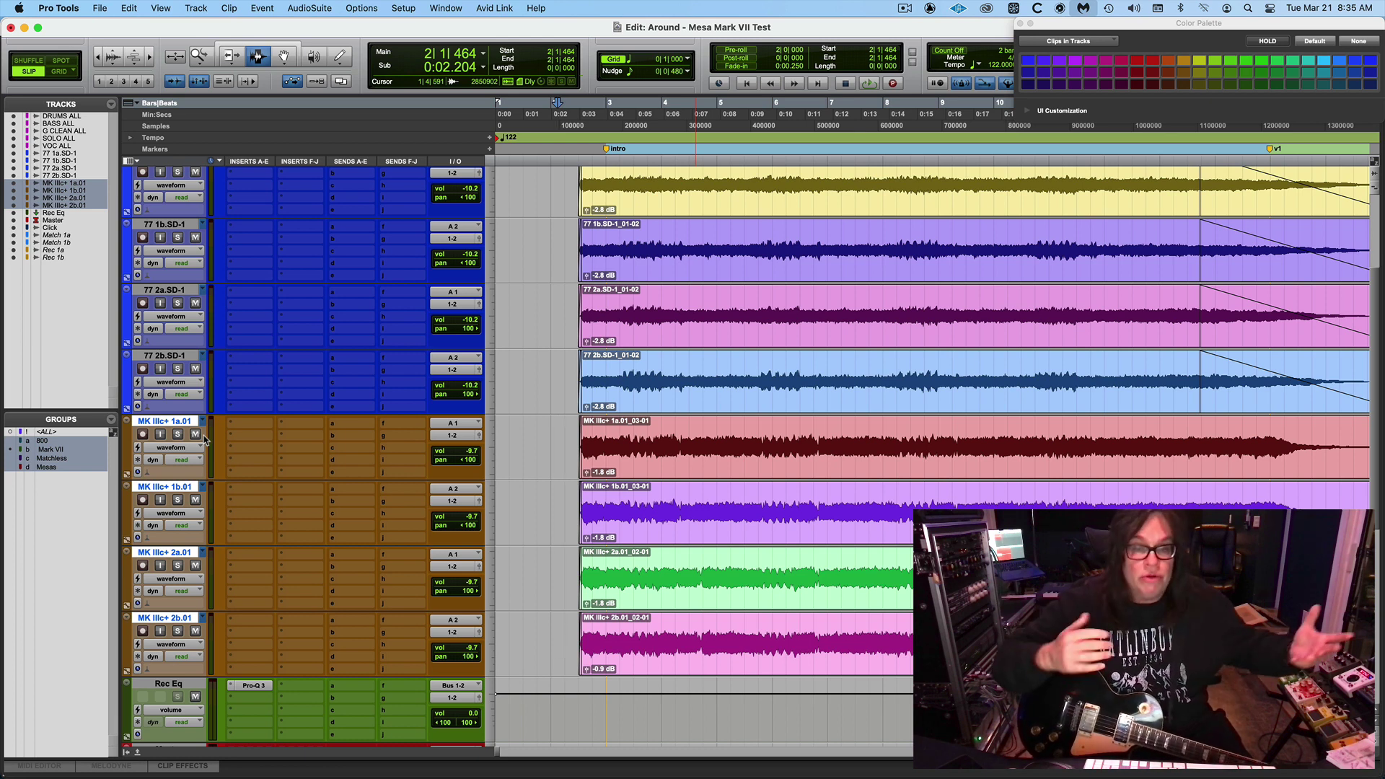
# - Lower the MK IIIc+ group's volume to -14.0 dB in the mixer and return to the timeline
pyautogui.press('super+equal')
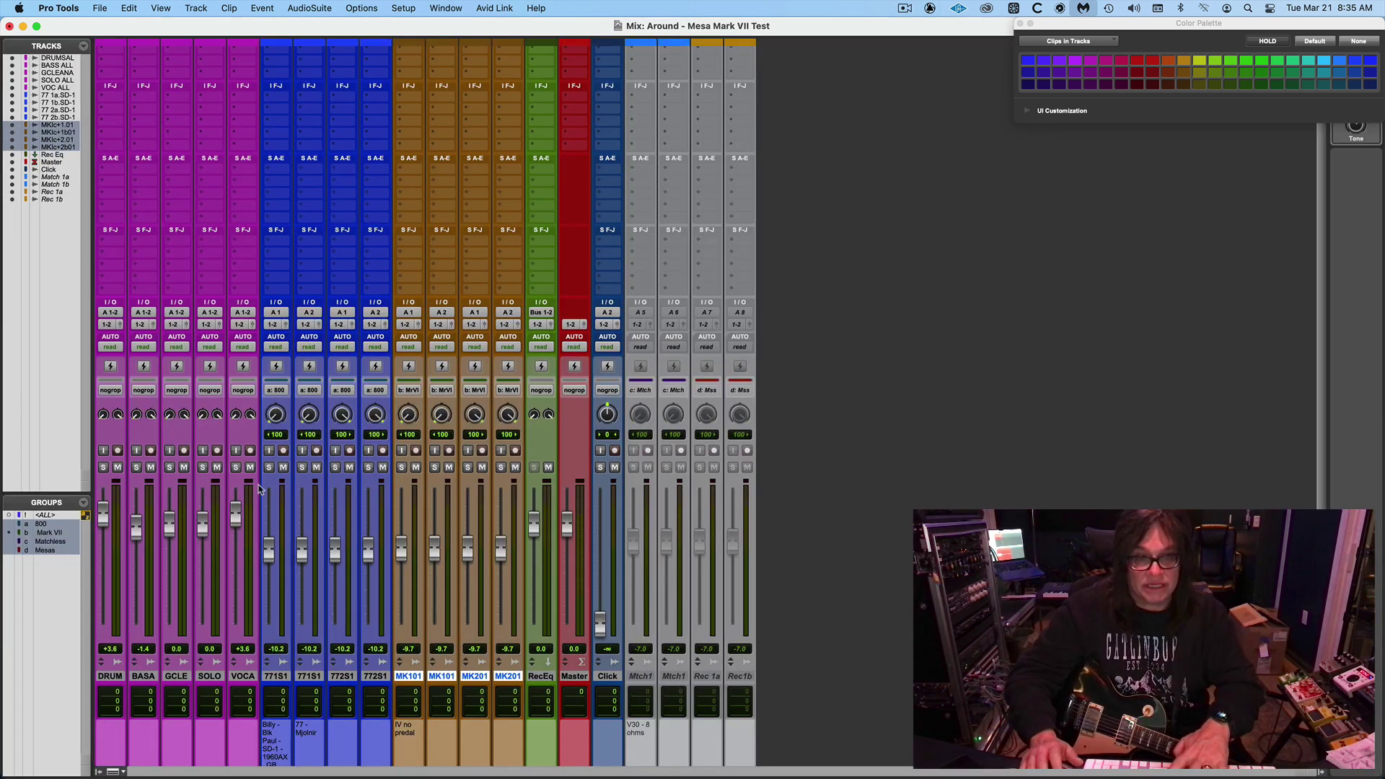
pyautogui.moveTo(399, 559); pyautogui.dragTo(401, 570)
pyautogui.press('super+equal')
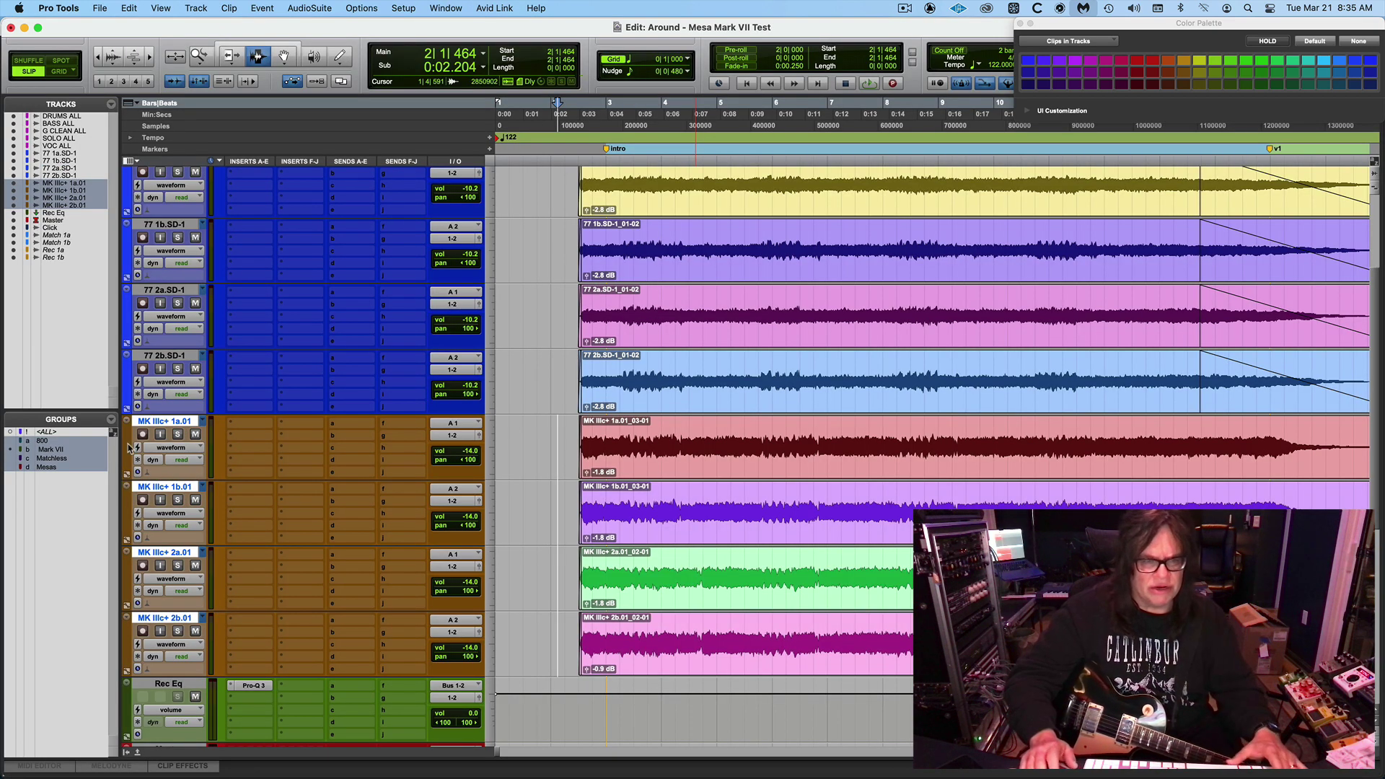
# - Recall the MK IIIc+ 1a playlists, mute the 77 SD-1 tracks, and audition the earlier takes at the lowered level
pyautogui.click(203, 425)
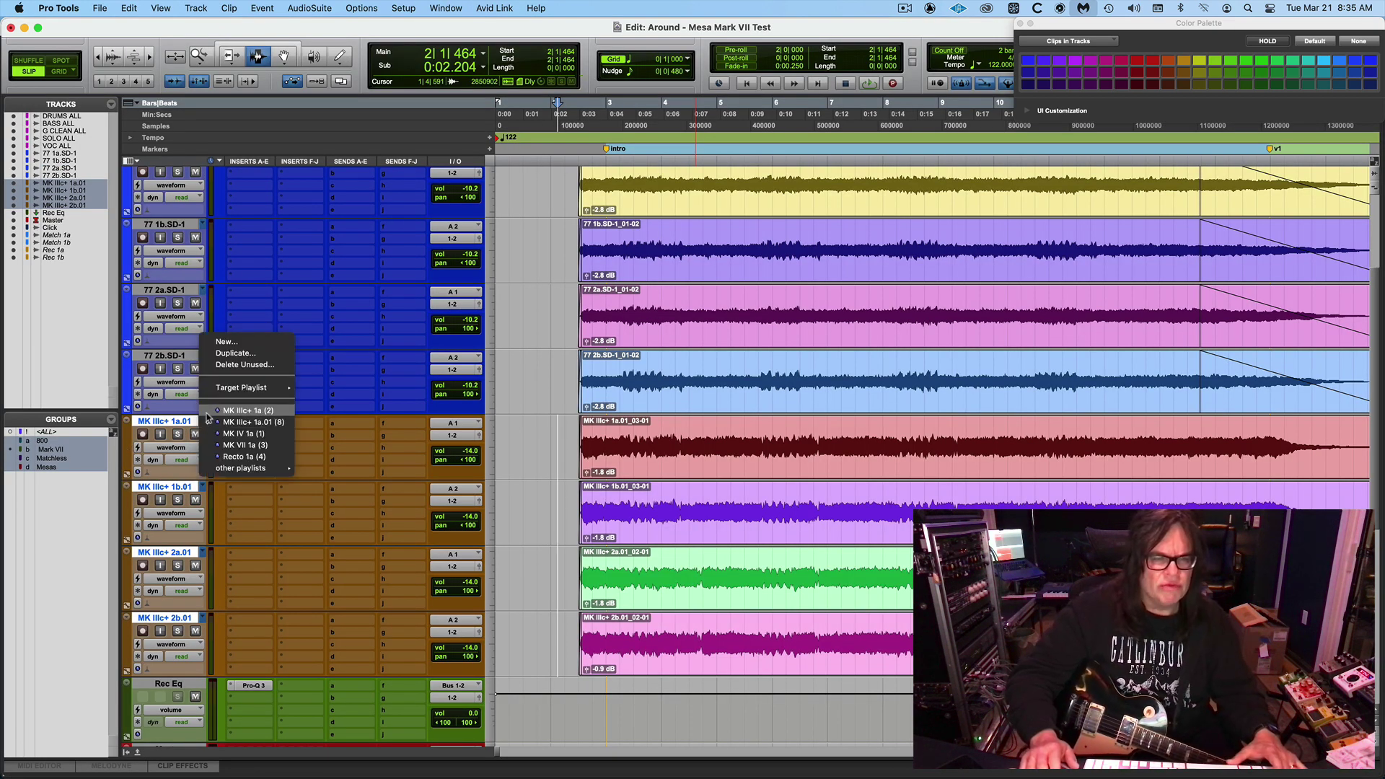
pyautogui.click(210, 417)
pyautogui.press('space')
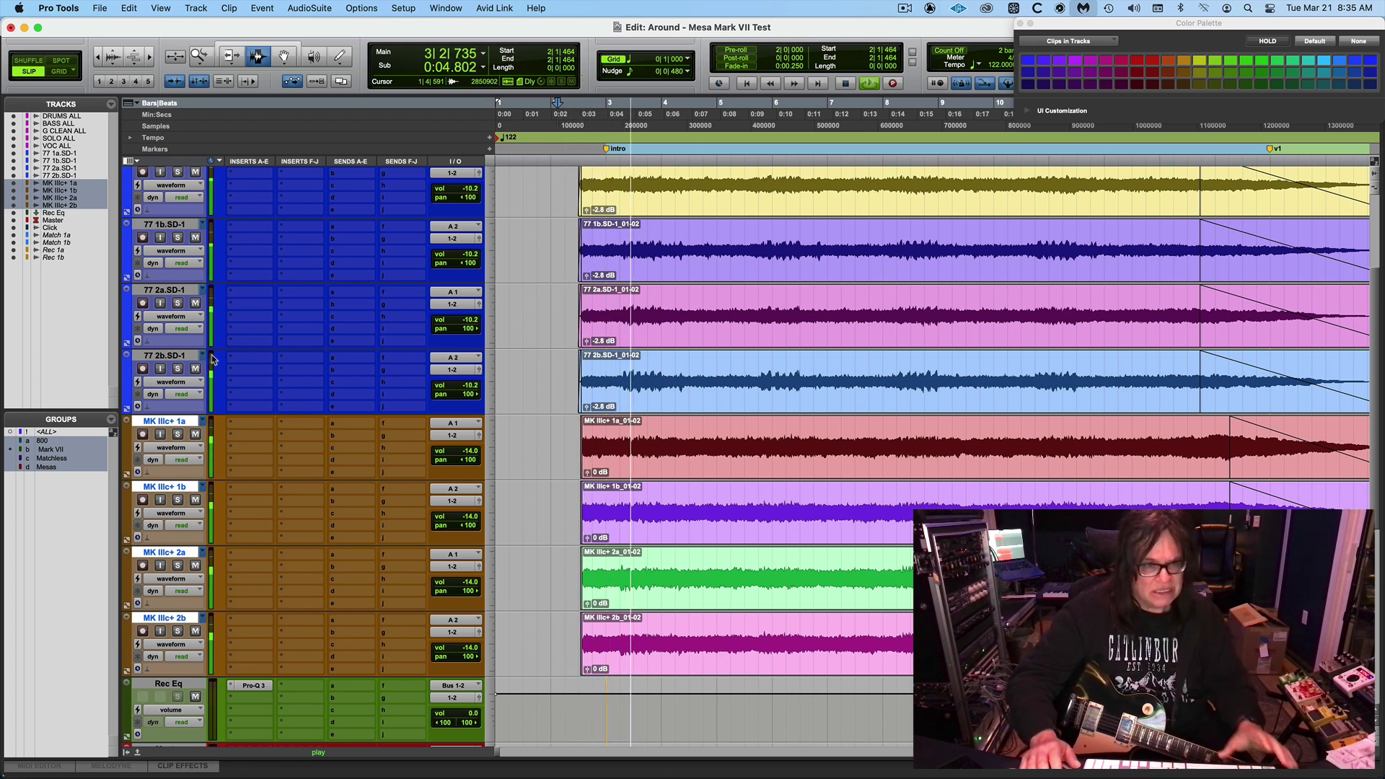
pyautogui.click(195, 369)
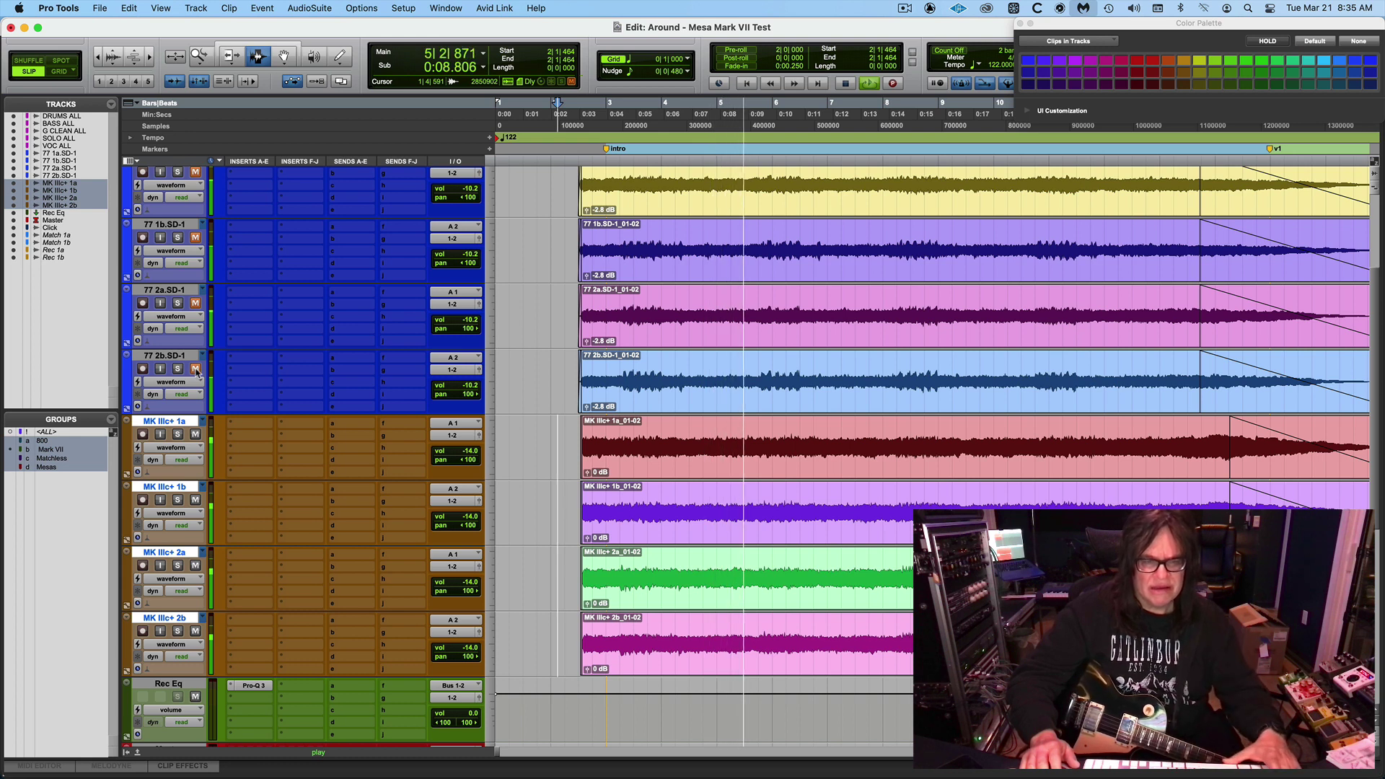
pyautogui.press('space')
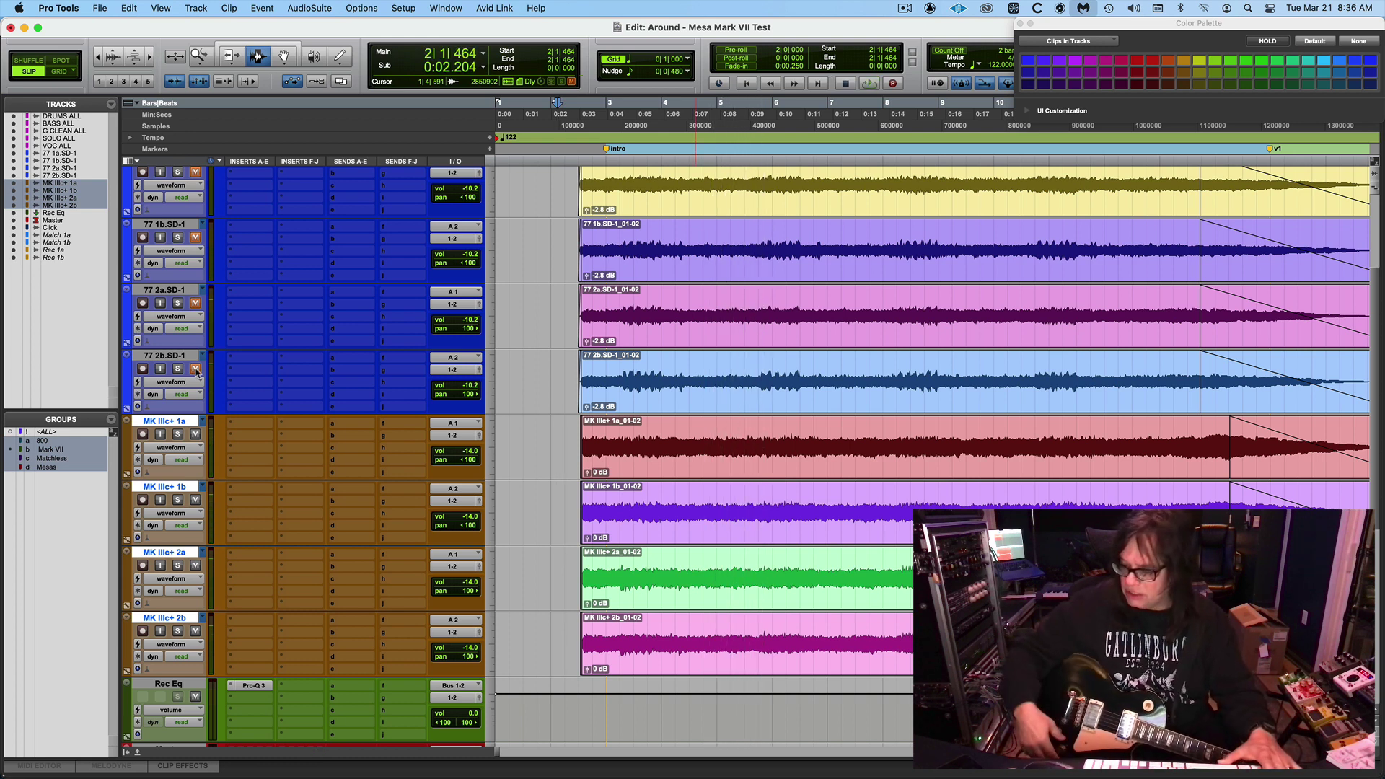
pyautogui.press('space')
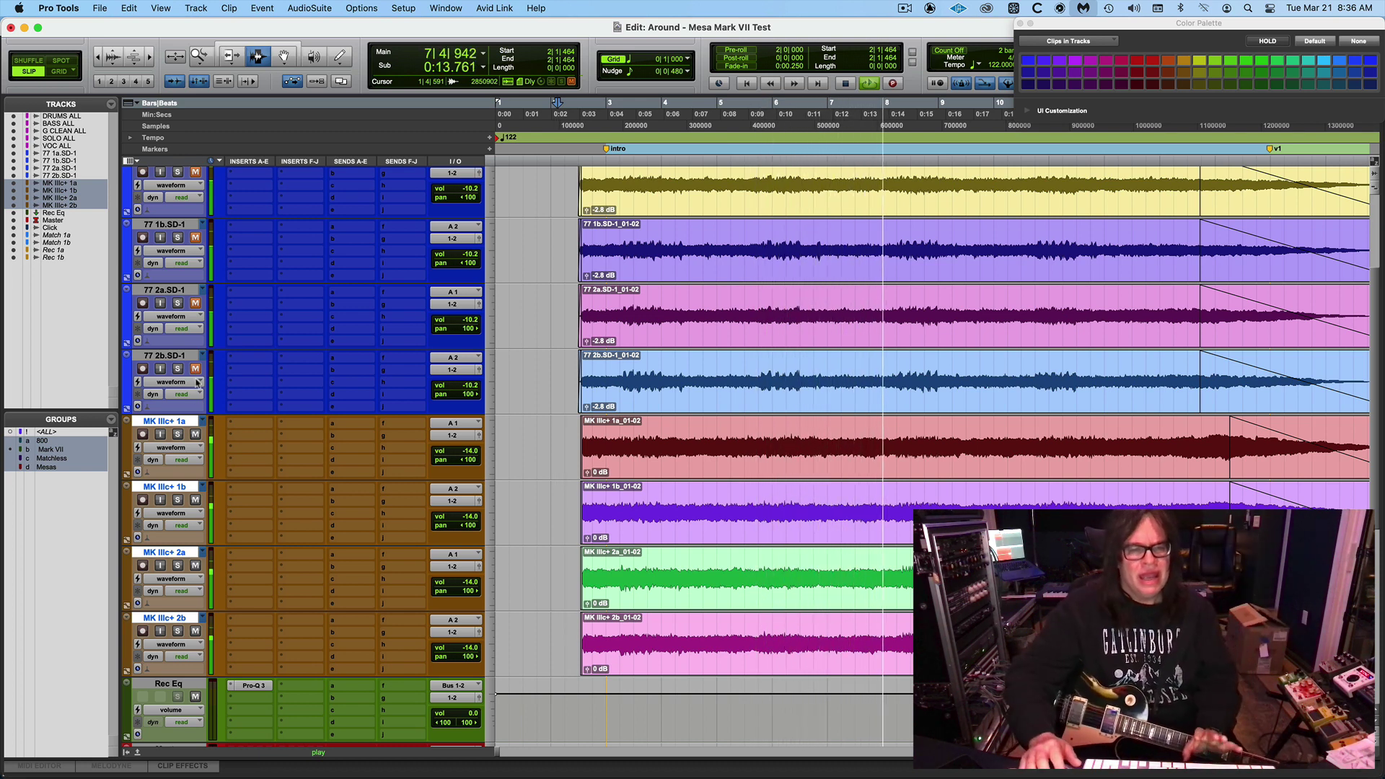
pyautogui.press('space')
# - Return to the MK IIIc+ 1a.01 playlists and audition the new takes with the 77 SD-1 tracks muted
pyautogui.click(204, 422)
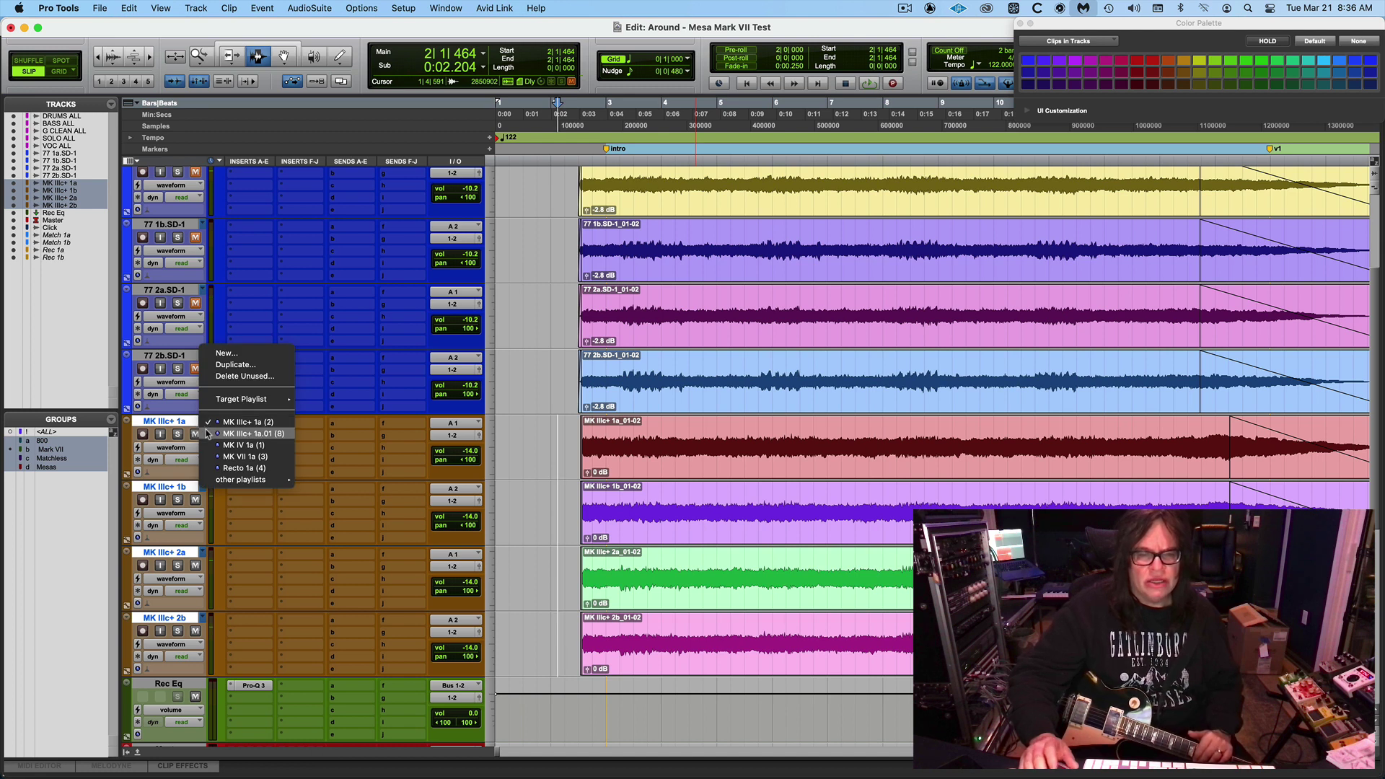
pyautogui.click(206, 434)
pyautogui.press('space')
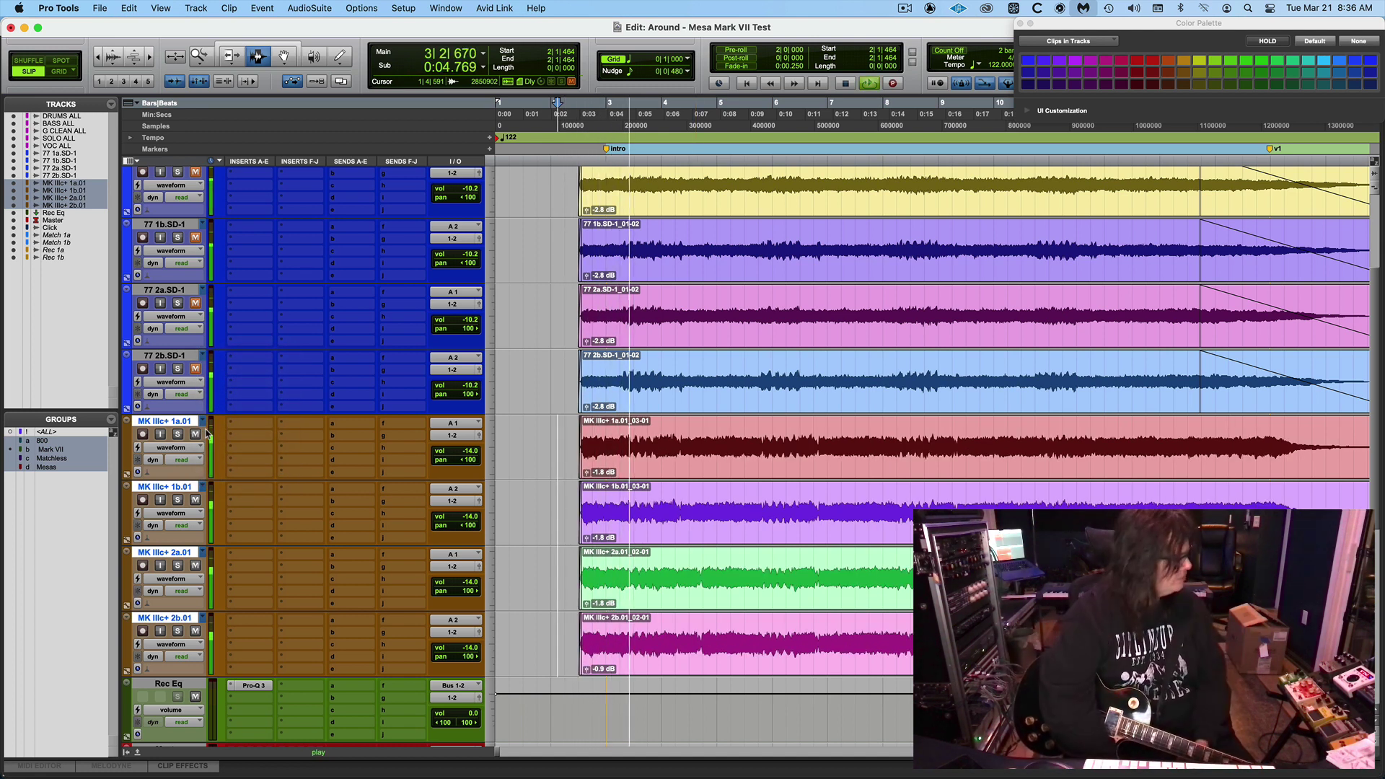
pyautogui.press('space')
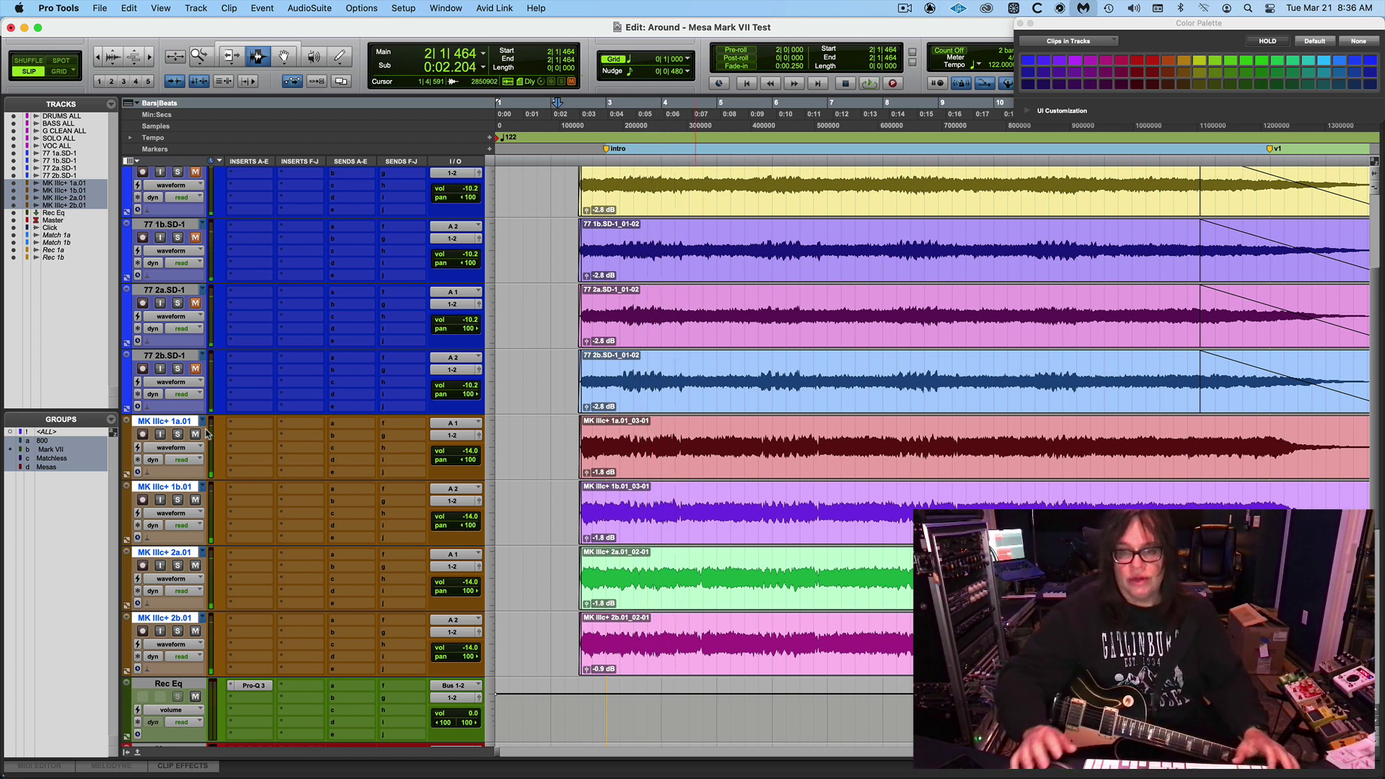
# - Delete the recorded clips from all four MK IIIc+ .01 playlists and record-arm MK IIIc+ 1a.01 and 1b.01
pyautogui.doubleClick(654, 516)
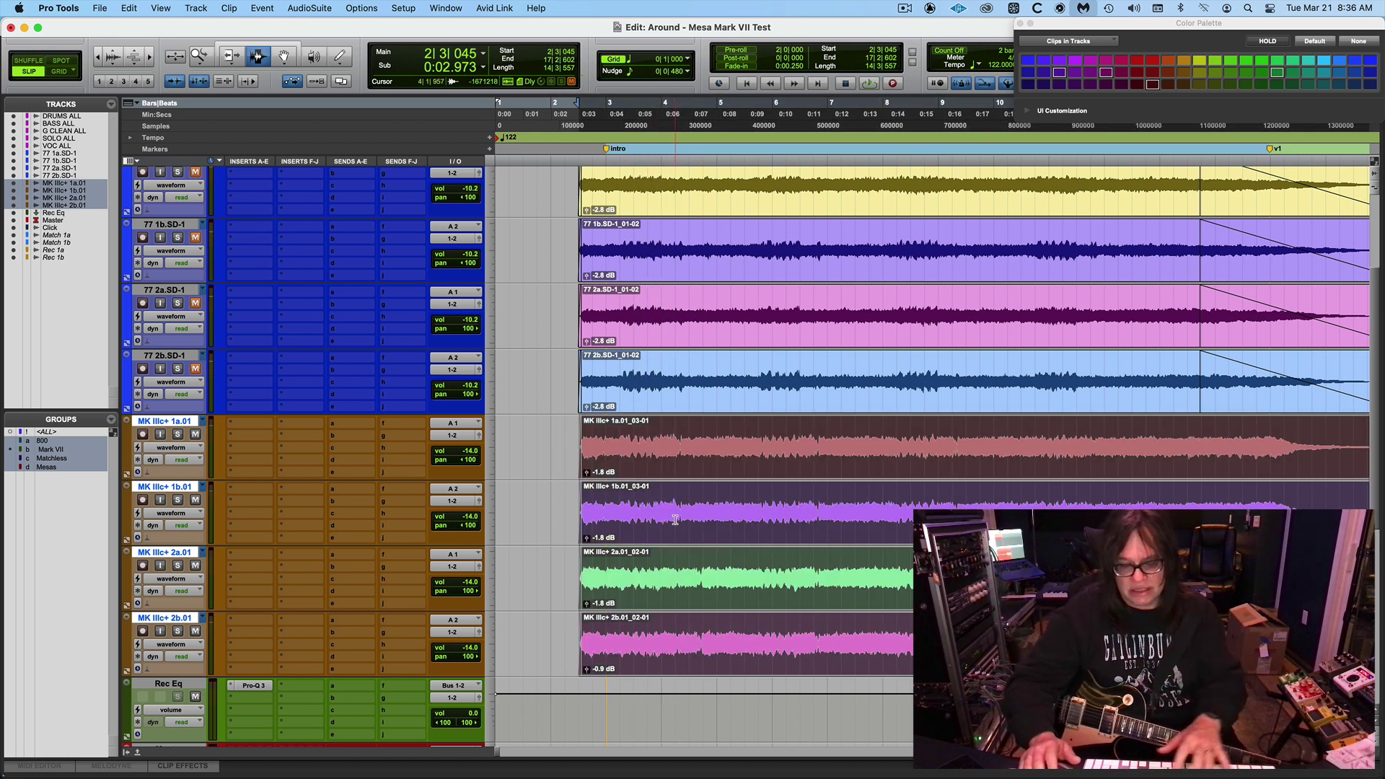
pyautogui.press('Delete')
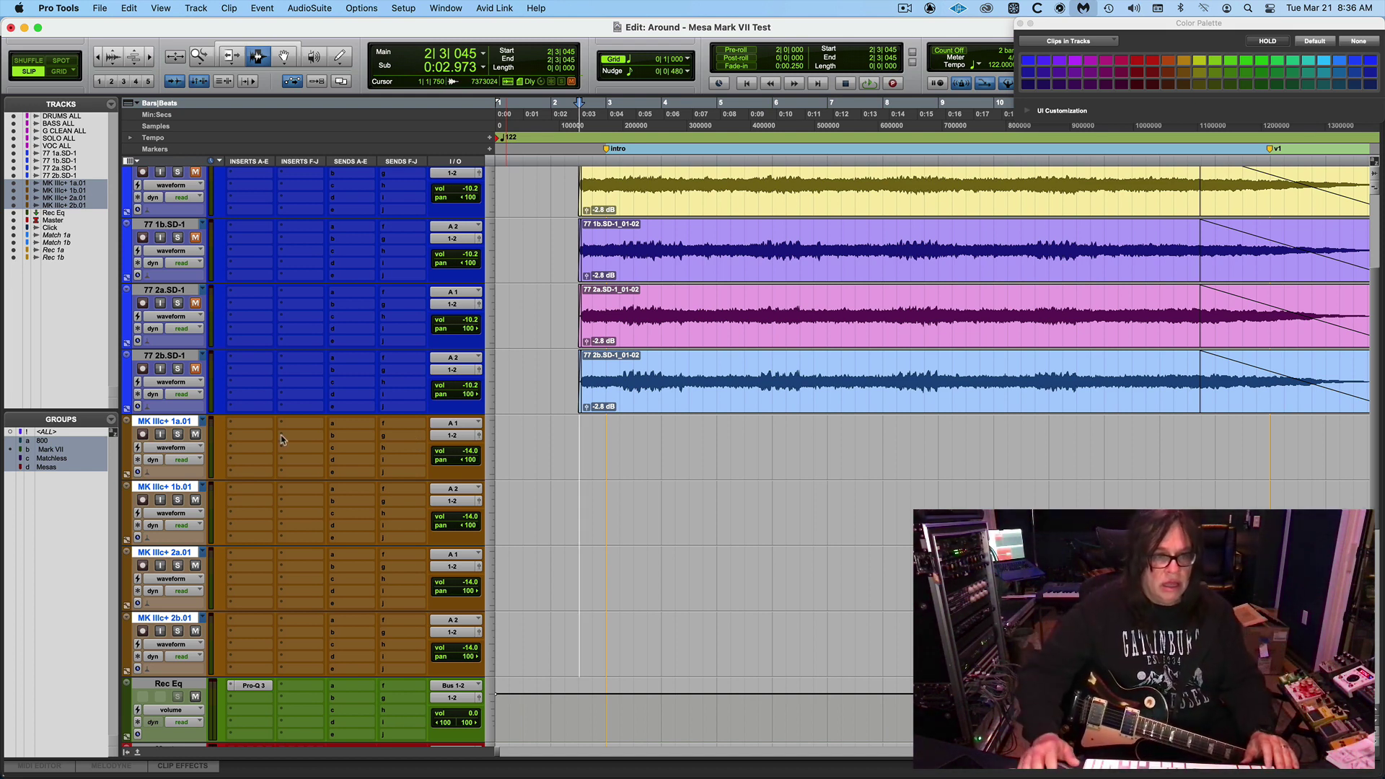
pyautogui.click(142, 433)
pyautogui.click(142, 500)
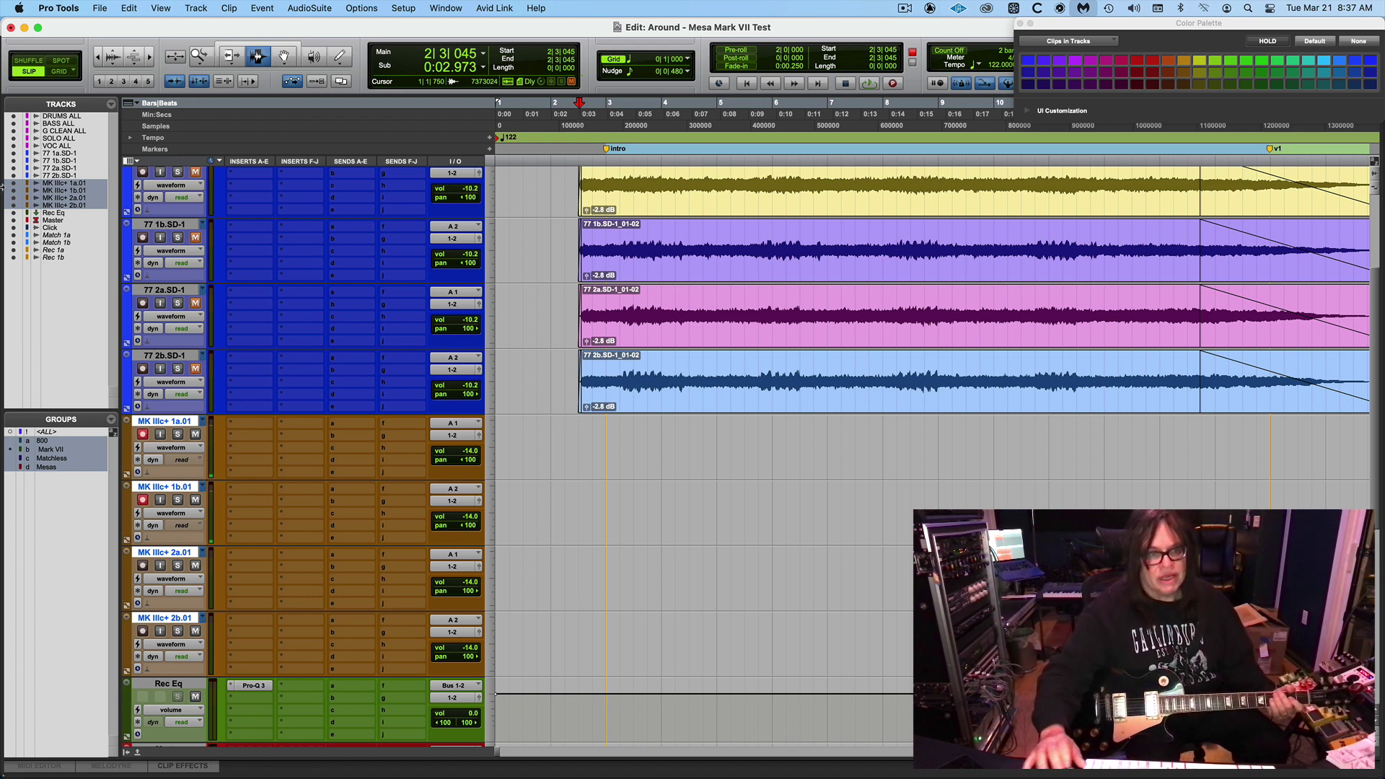
# - Switch to Grid mode, place the recording start at bar 2, and raise the Click track's volume to 0.0 dB
pyautogui.click(61, 71)
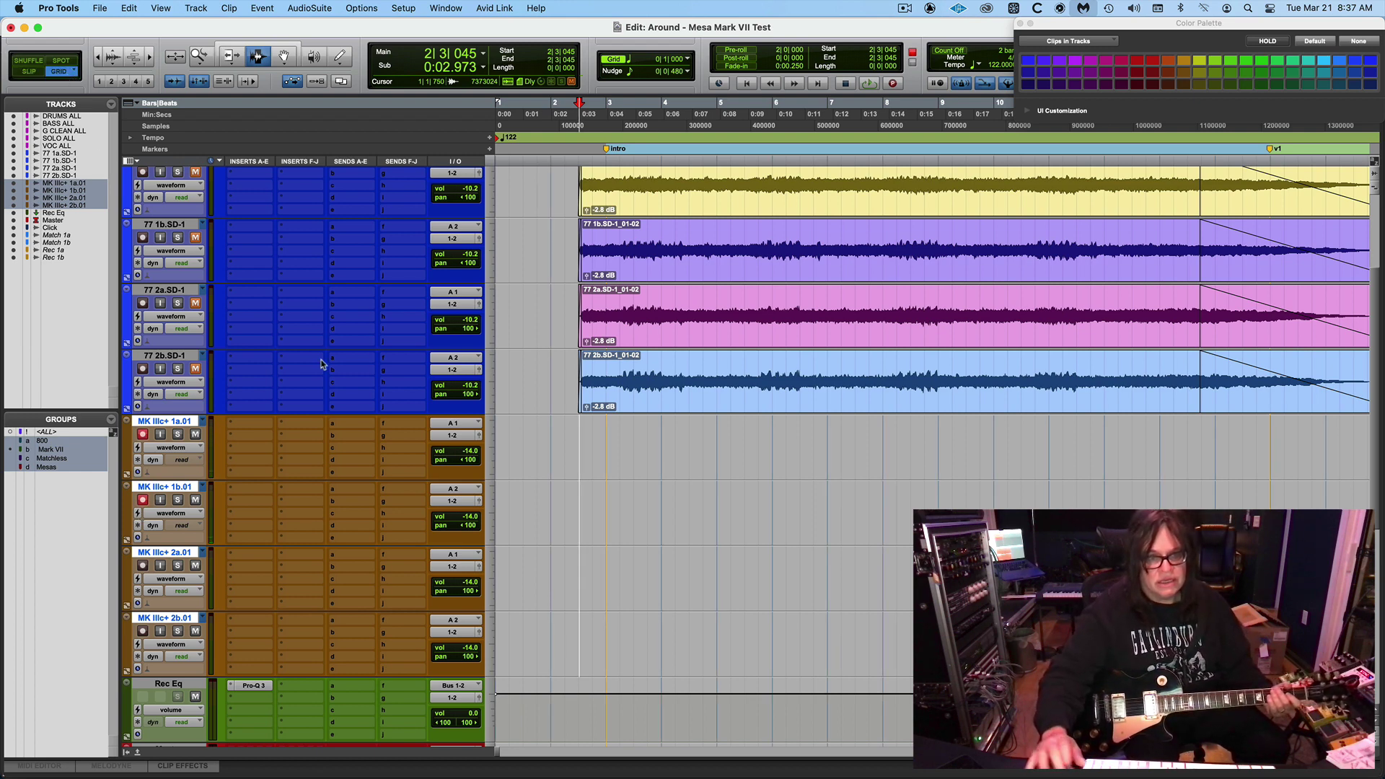
pyautogui.click(541, 469)
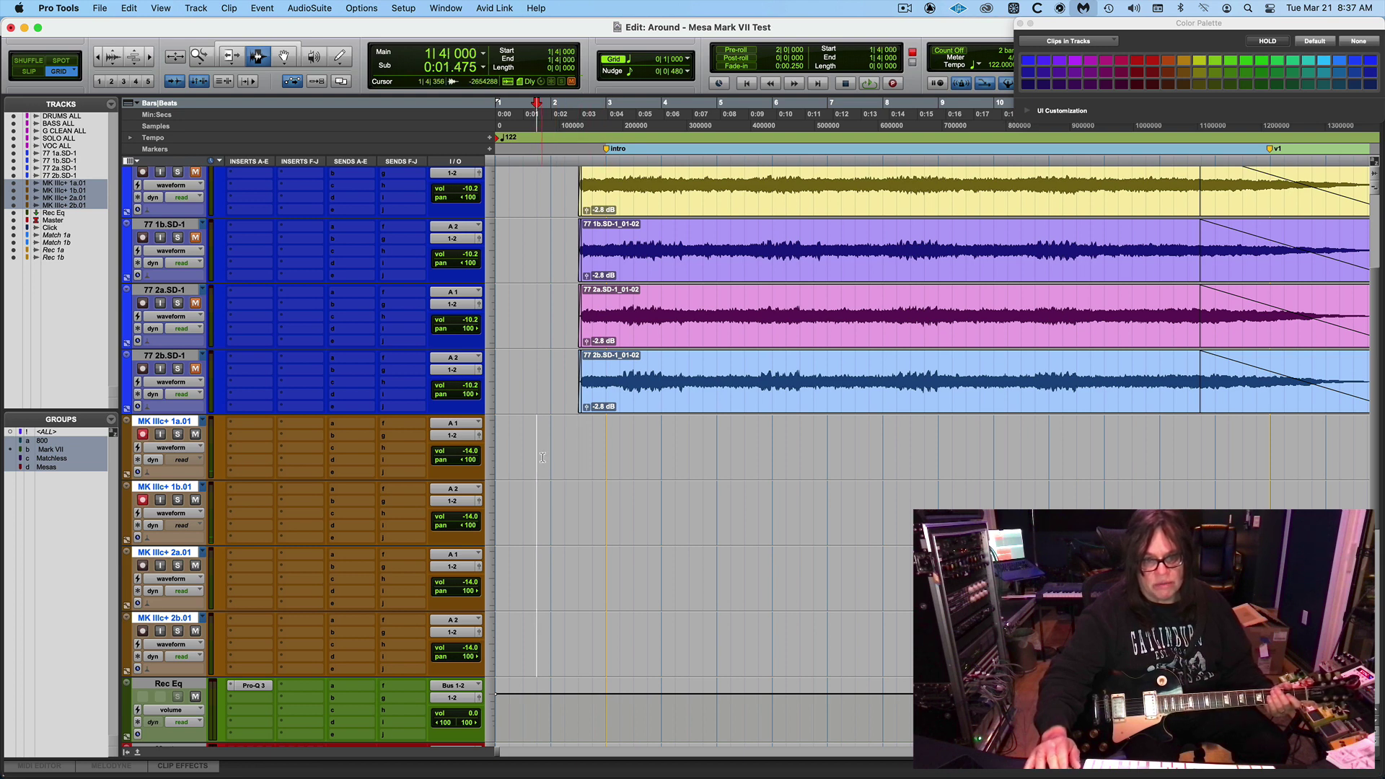
pyautogui.click(545, 454)
pyautogui.press('super+space')
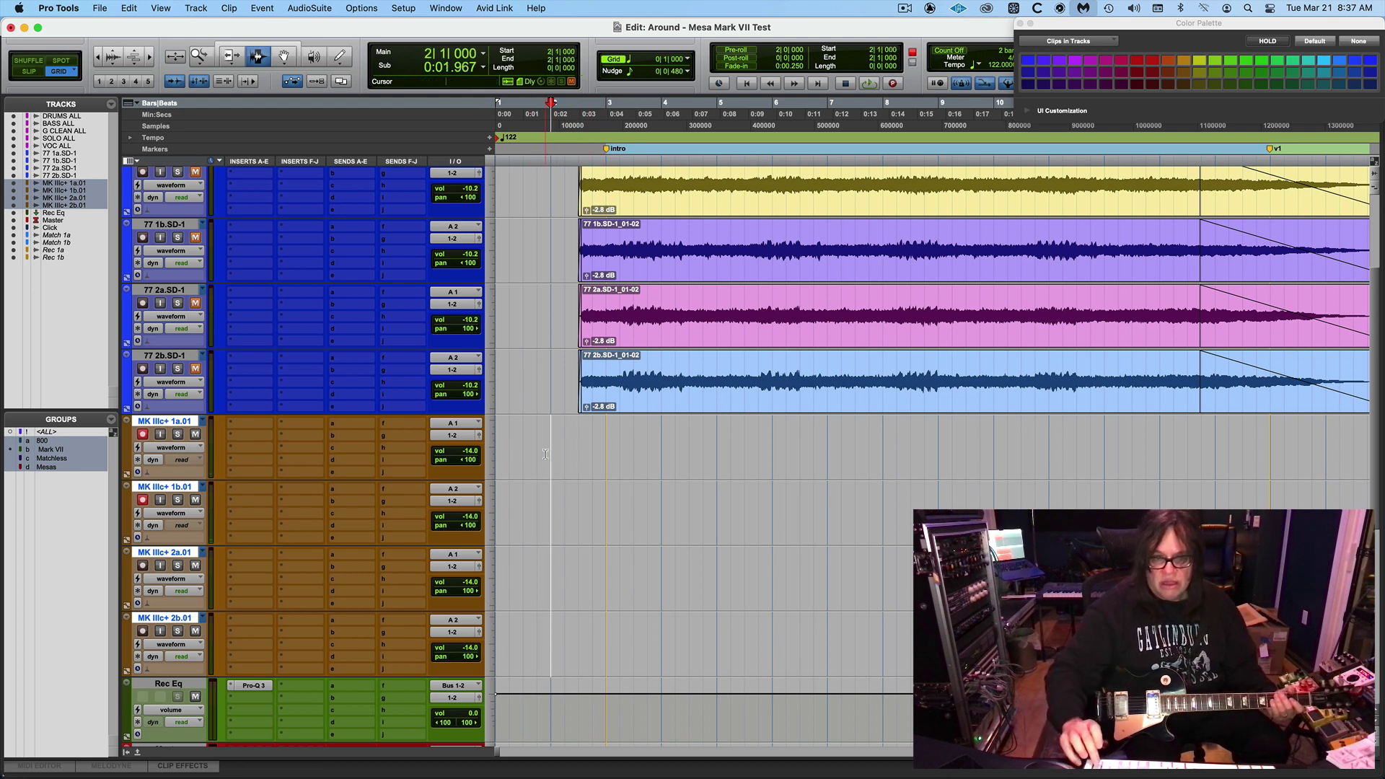
pyautogui.press('space')
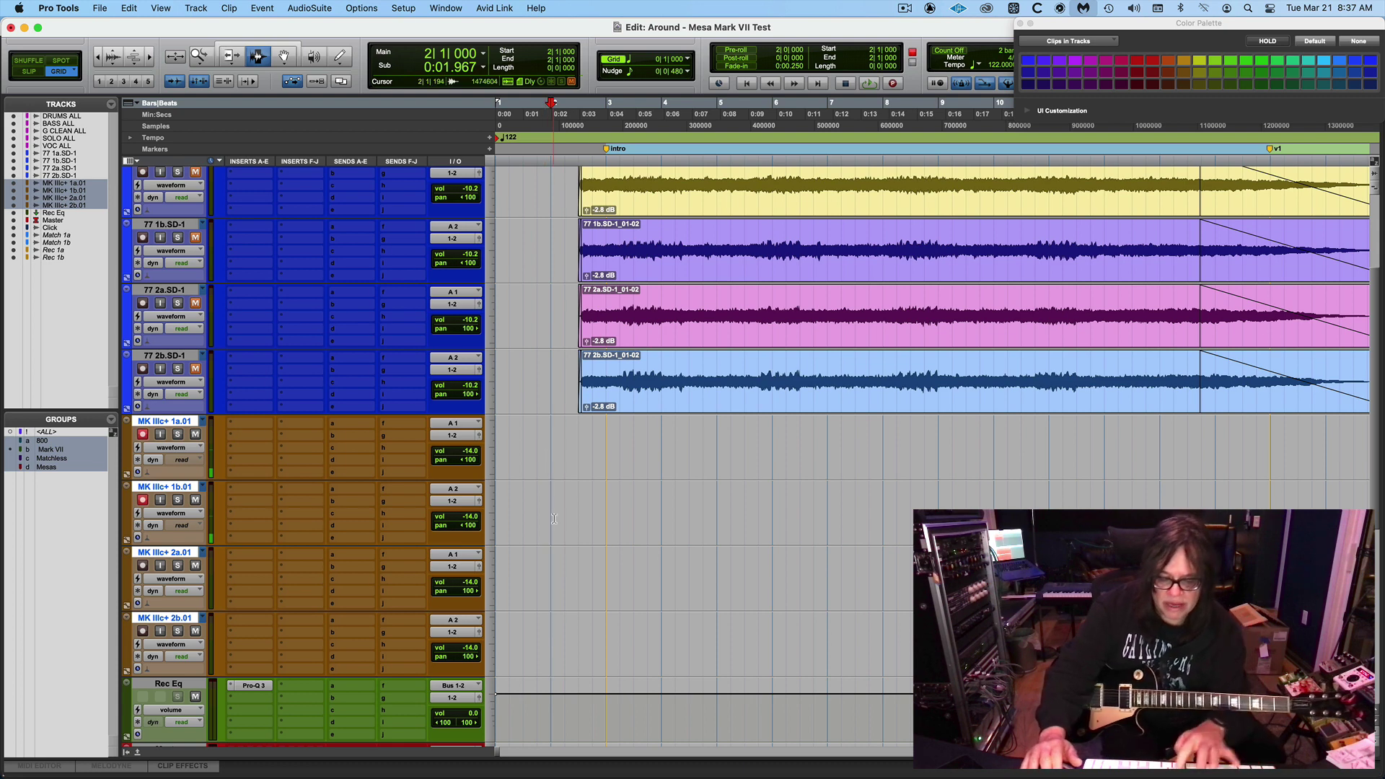
pyautogui.press('super+equal')
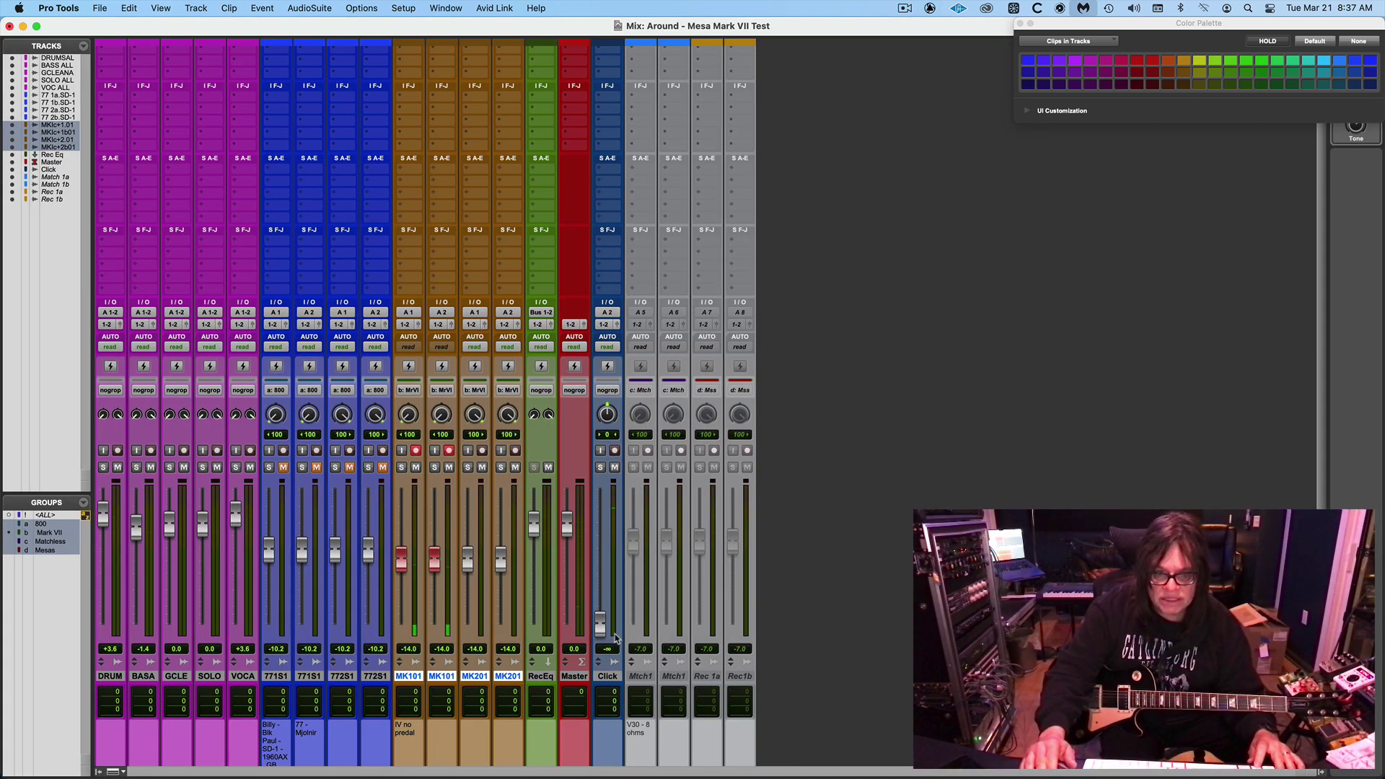
pyautogui.press('super+equal')
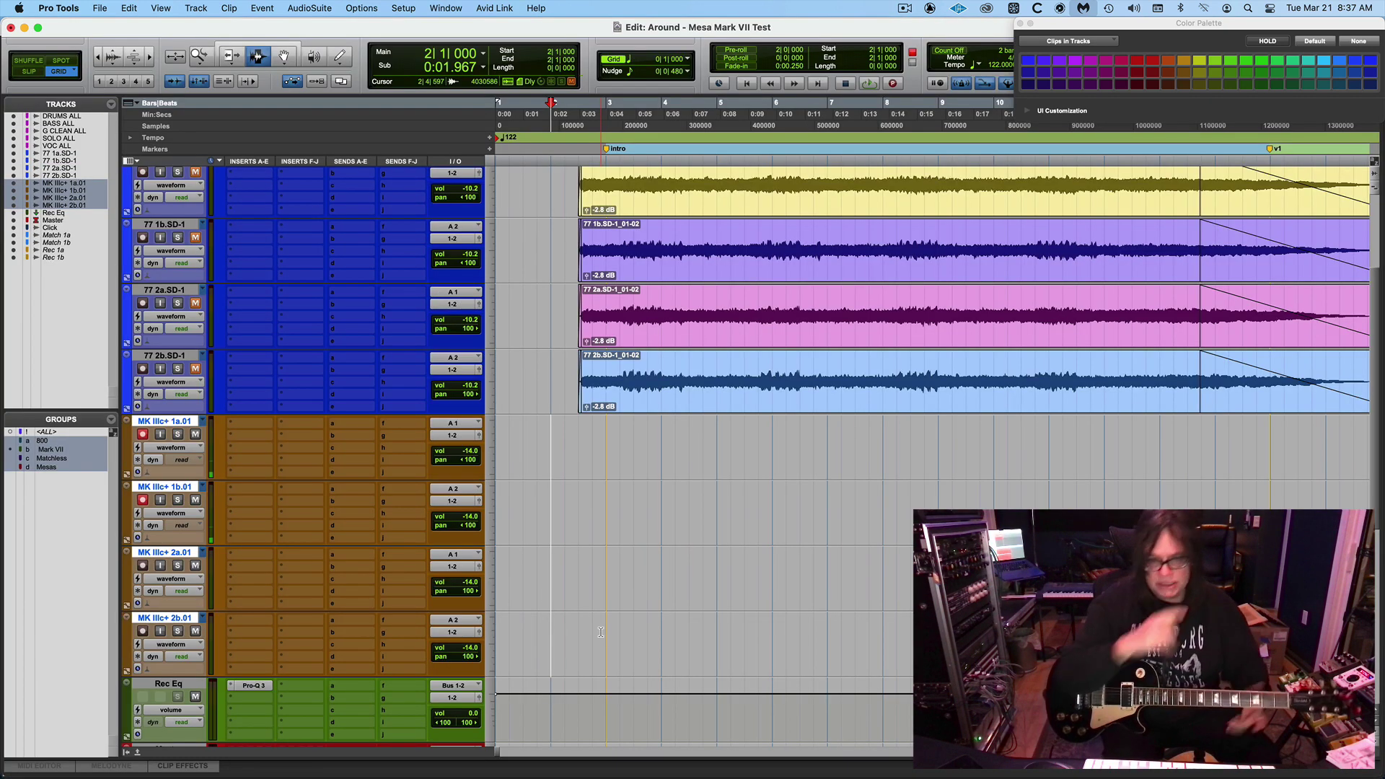
pyautogui.press('super+space')
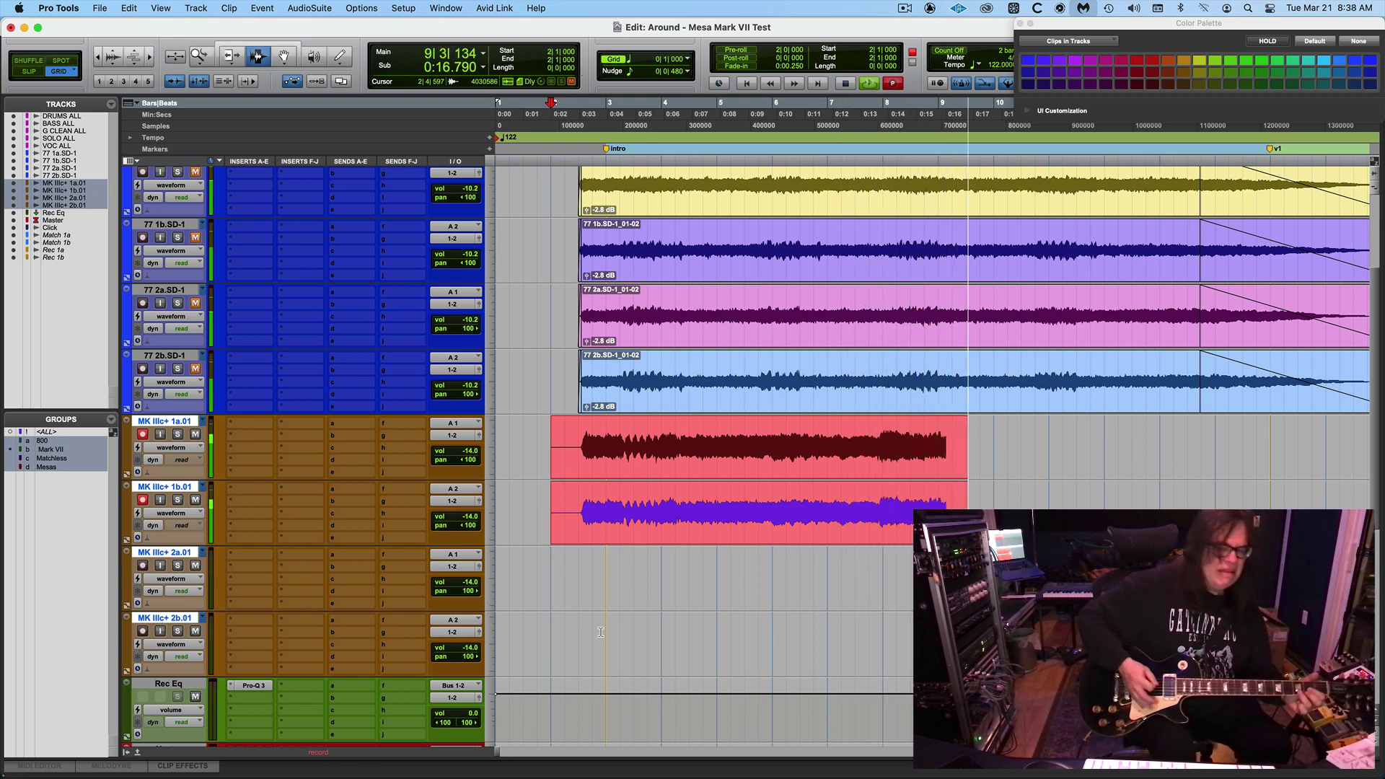
pyautogui.press('space')
pyautogui.press('super+z')
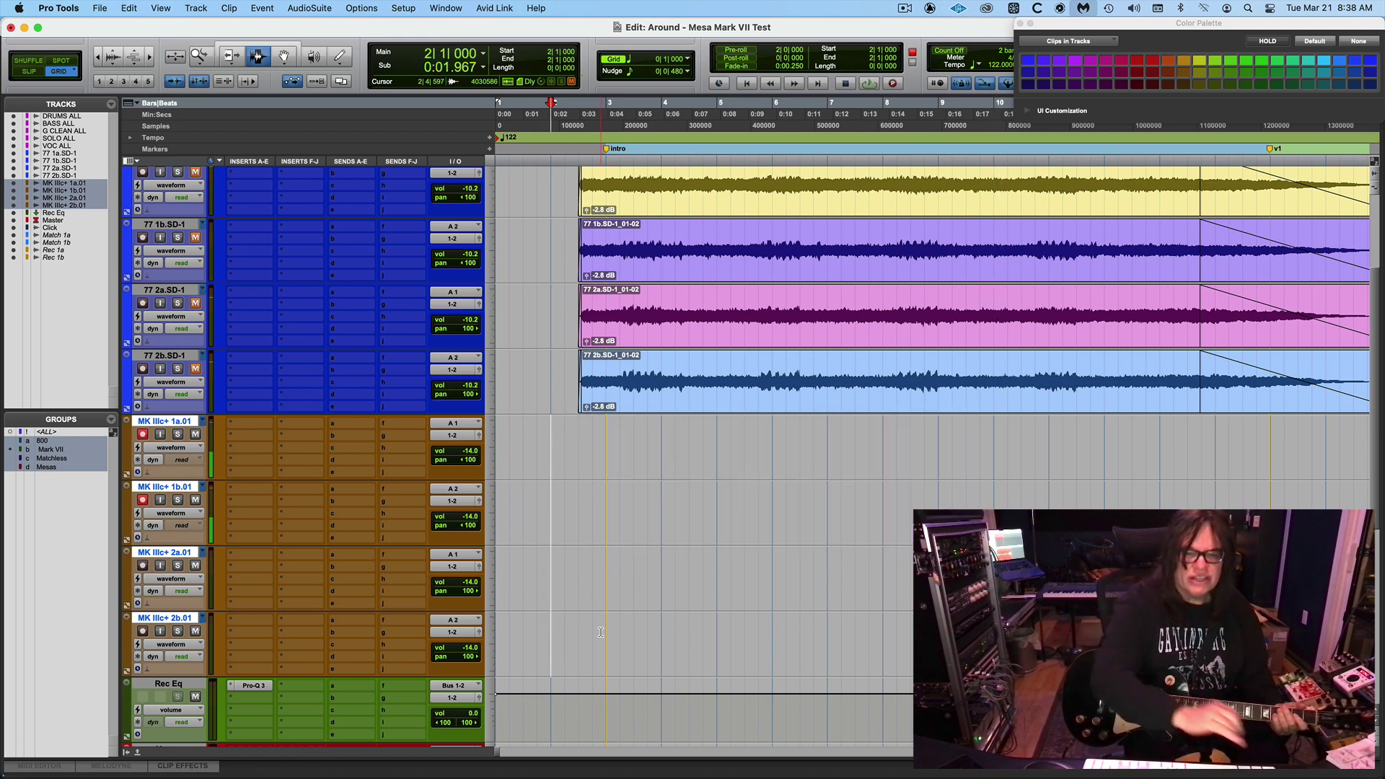
# - Record a guitar take on MK IIIc+ 1a.01 and 1b.01 from bar 2, then disarm both tracks
pyautogui.press('super+space')
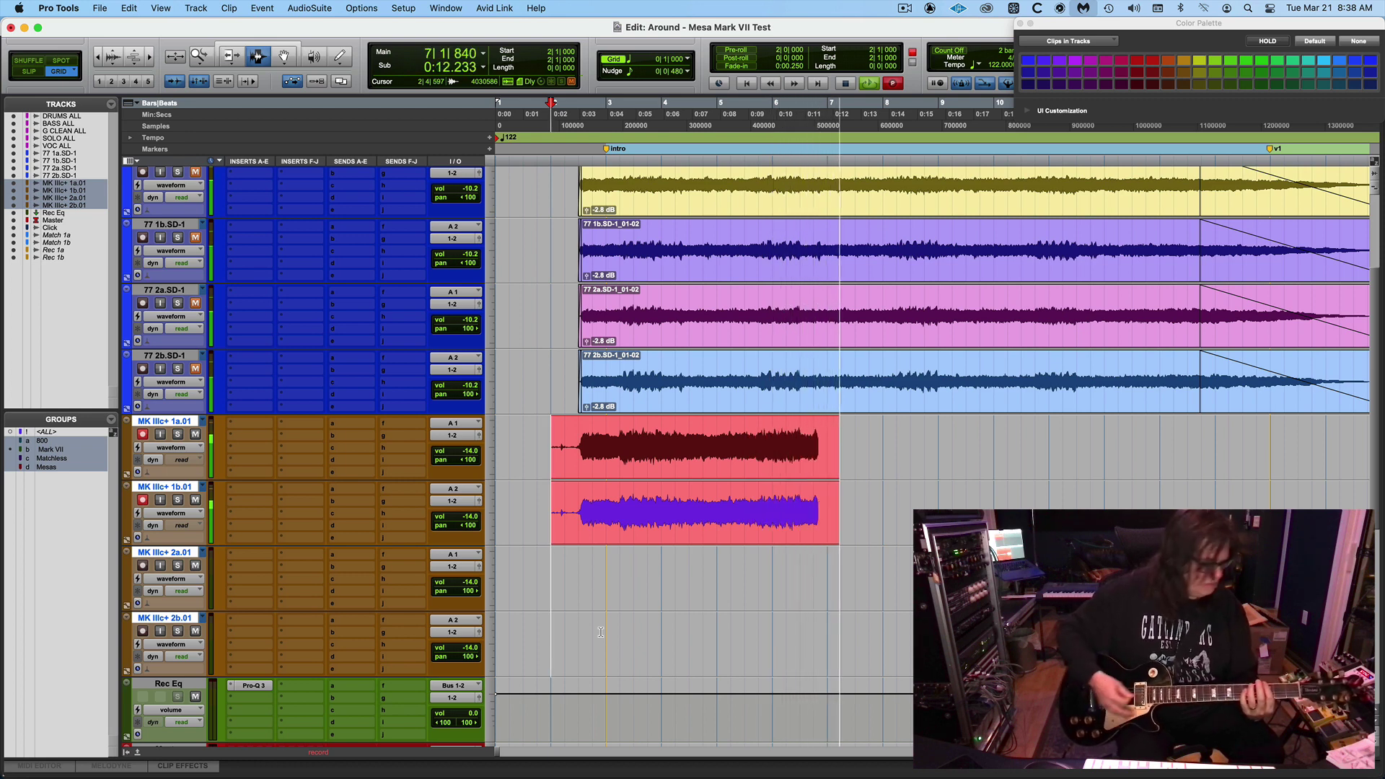
pyautogui.press('space')
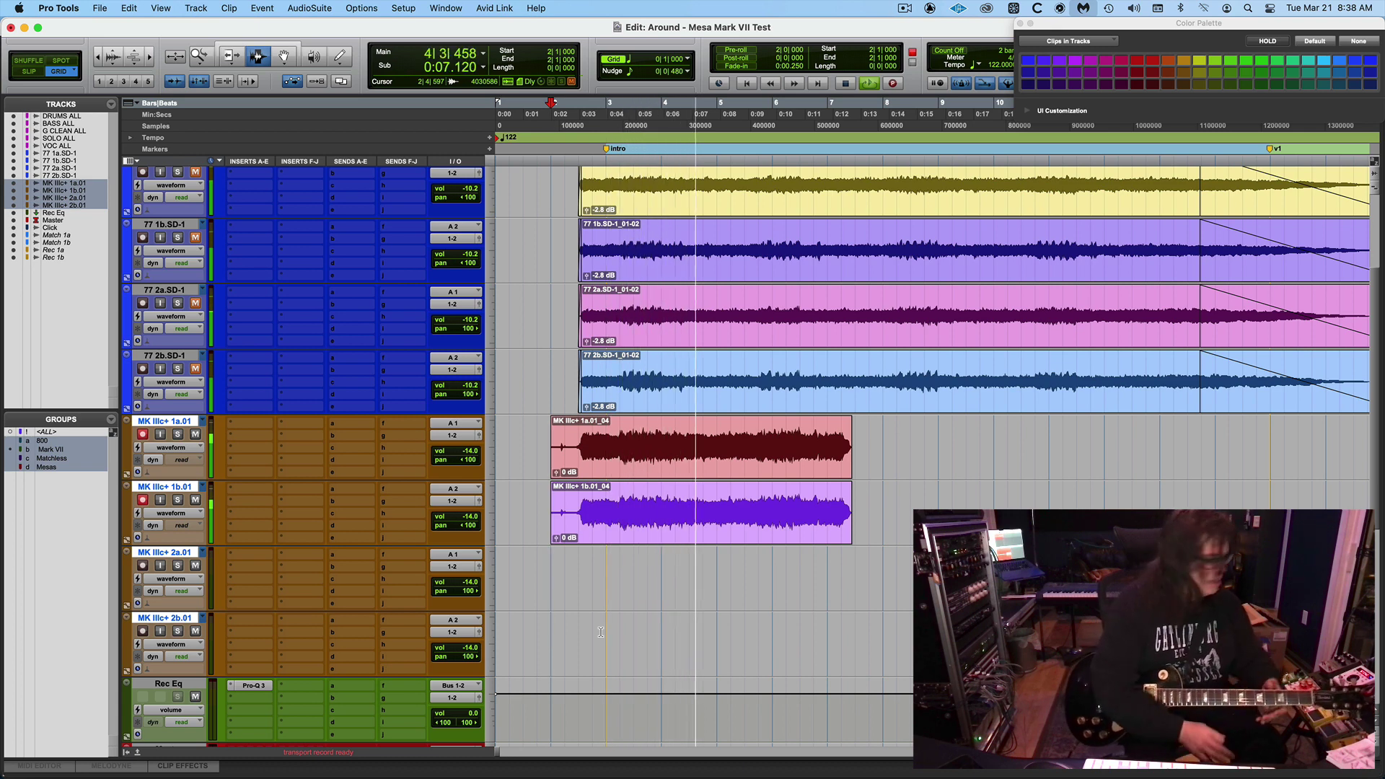
pyautogui.press('space')
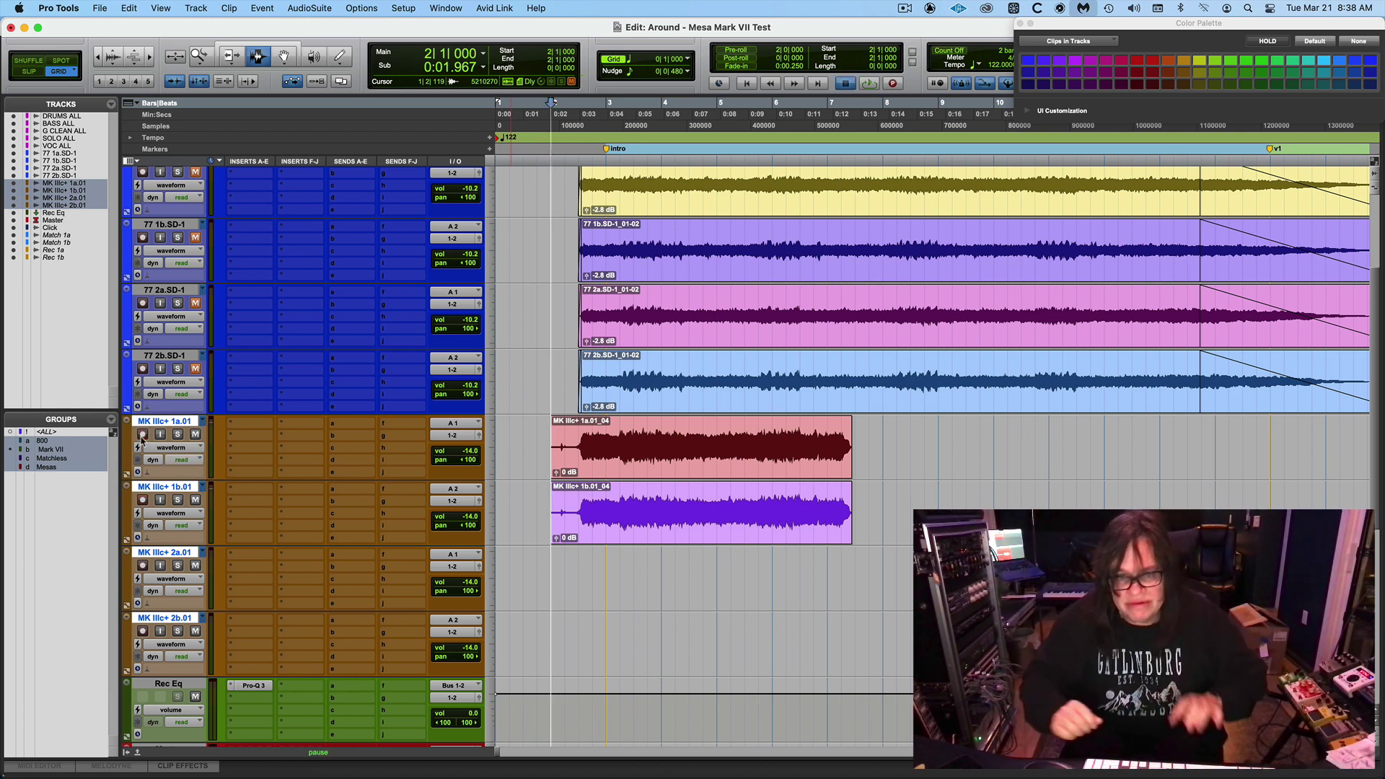
# - Play back the new take from bar 2 and pan MK IIIc+ 1a.01 and 1b.01 to centre
pyautogui.press('space')
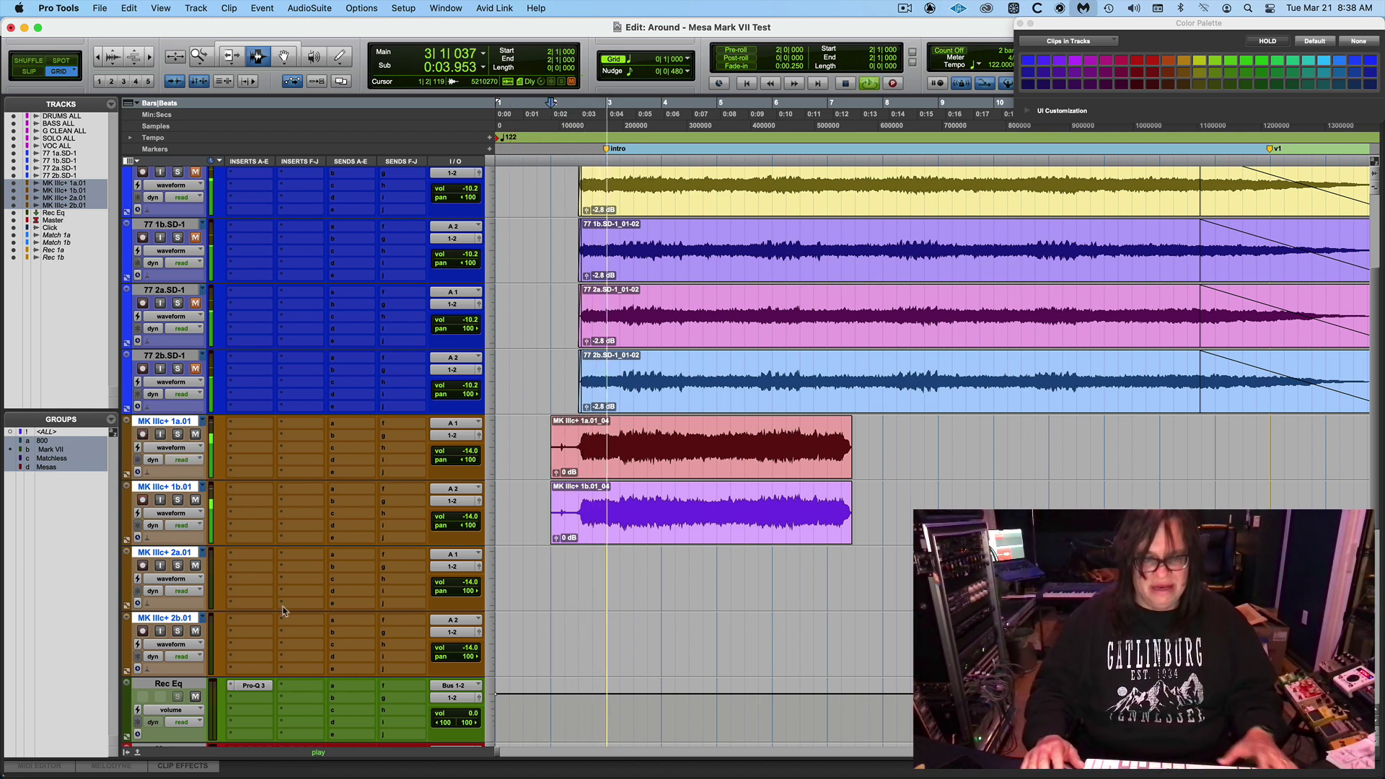
pyautogui.press('super+equal')
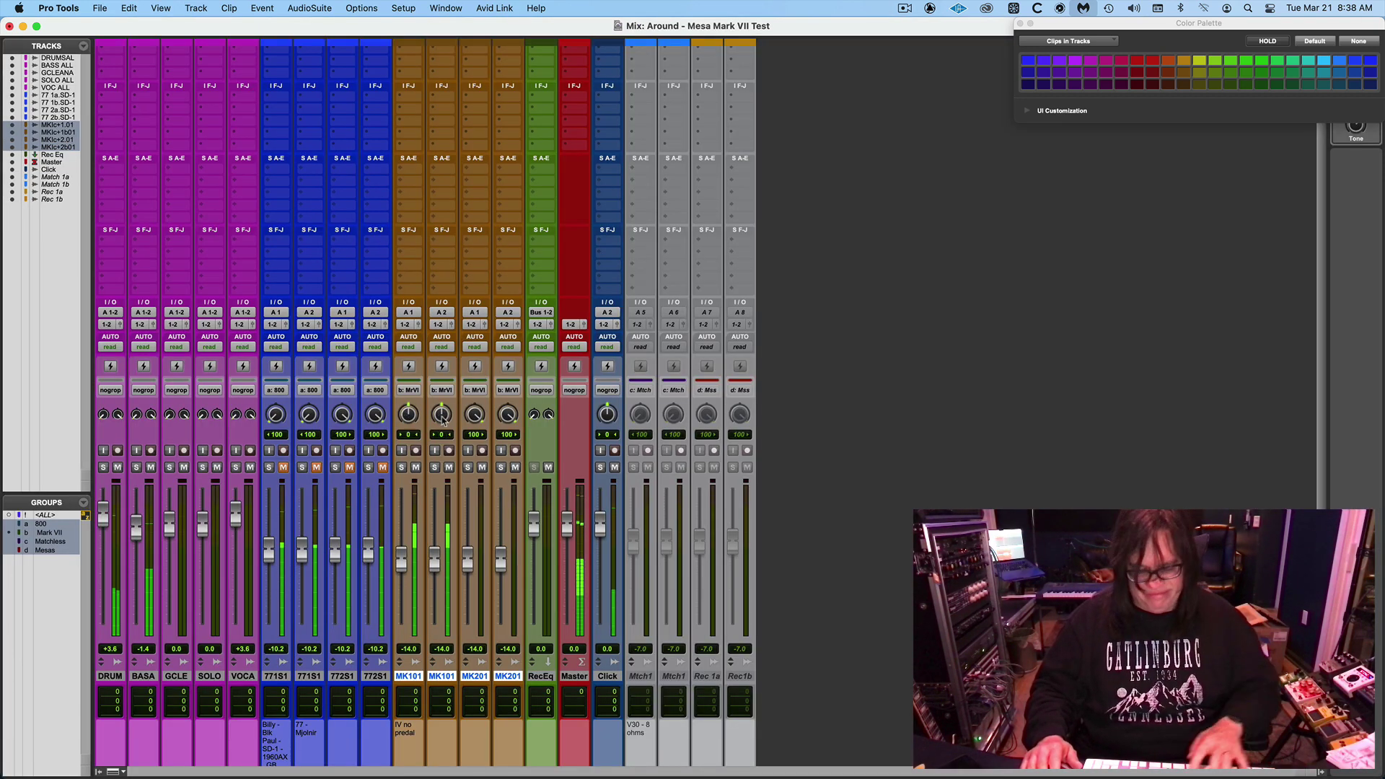
pyautogui.press('super+equal')
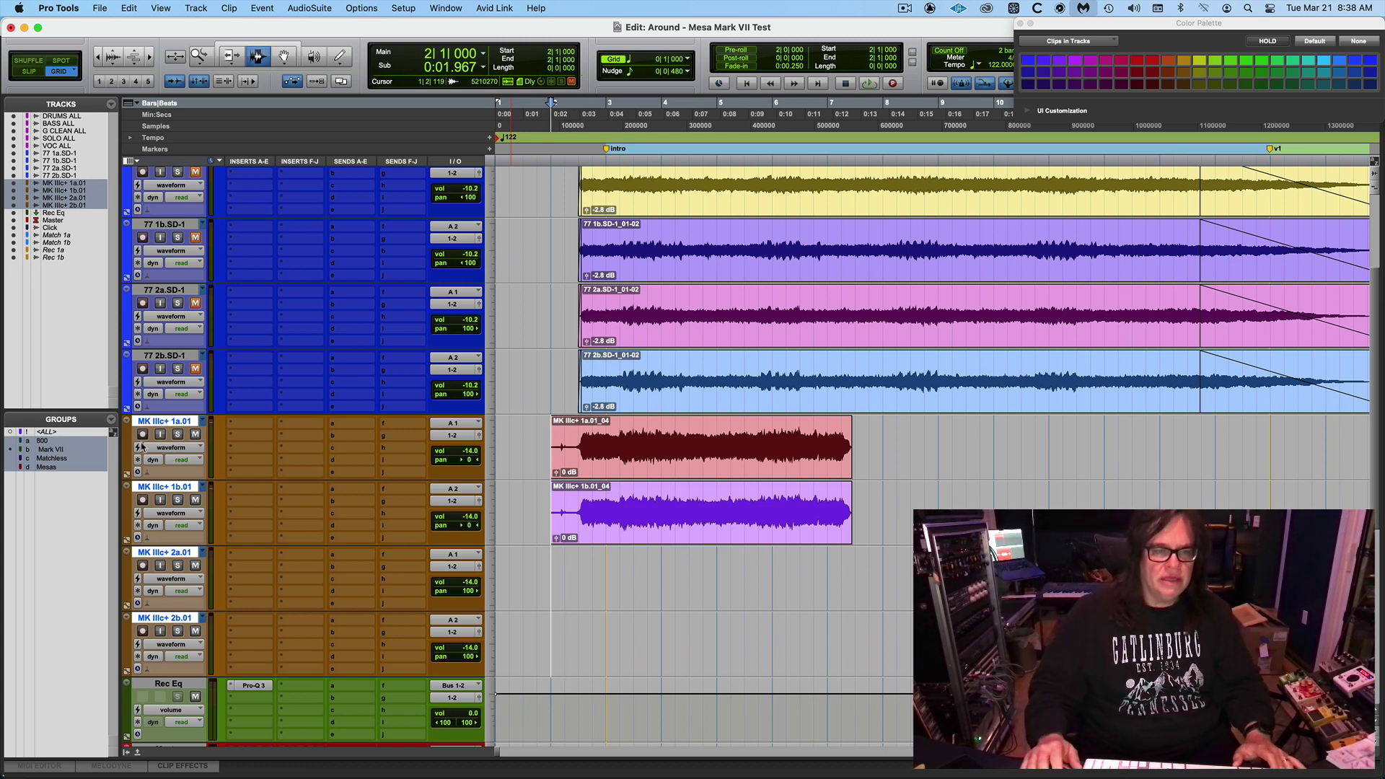
# - Recall the Recto 1a playlists on the Mark VII group and route all four Recto tracks' outputs to Bus 1-2
pyautogui.click(203, 424)
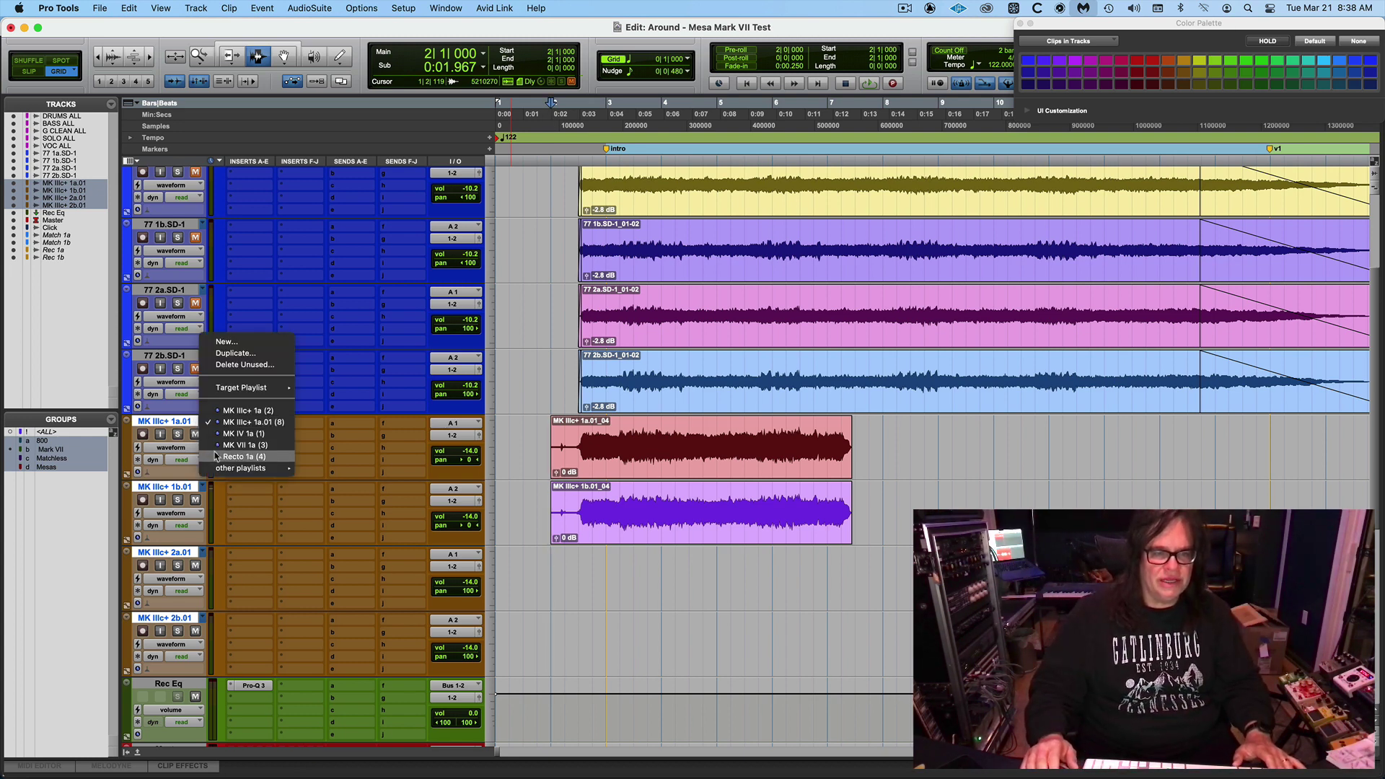
pyautogui.click(238, 456)
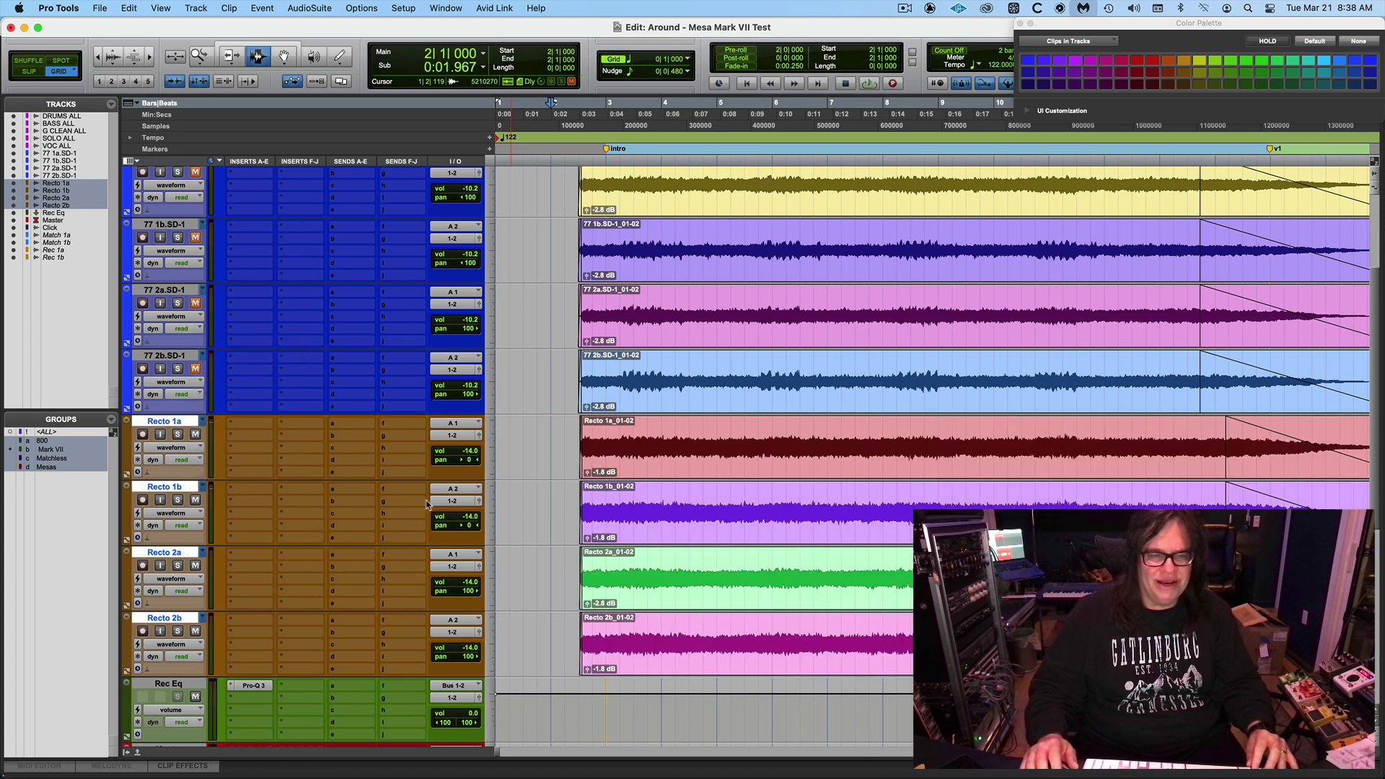
pyautogui.click(452, 633)
pyautogui.moveTo(453, 644)
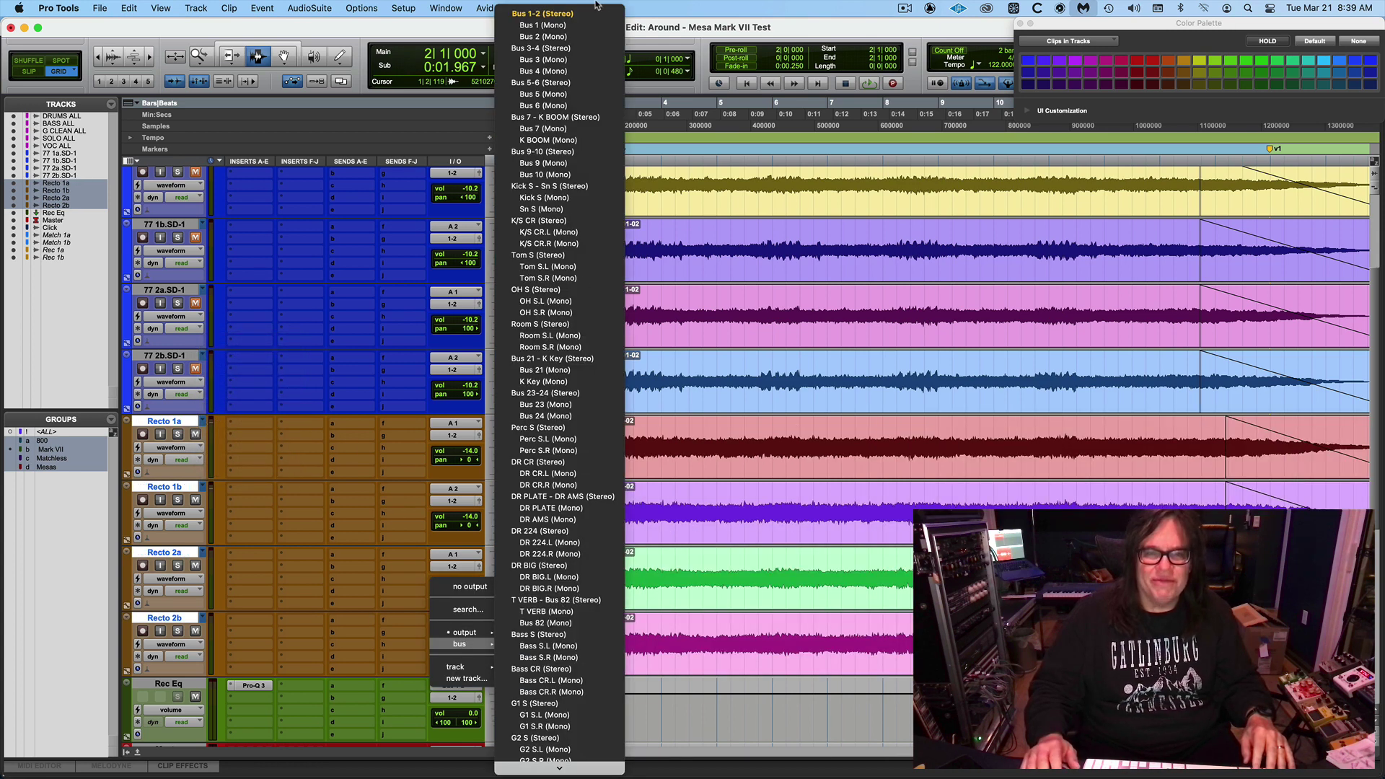
pyautogui.click(607, 366)
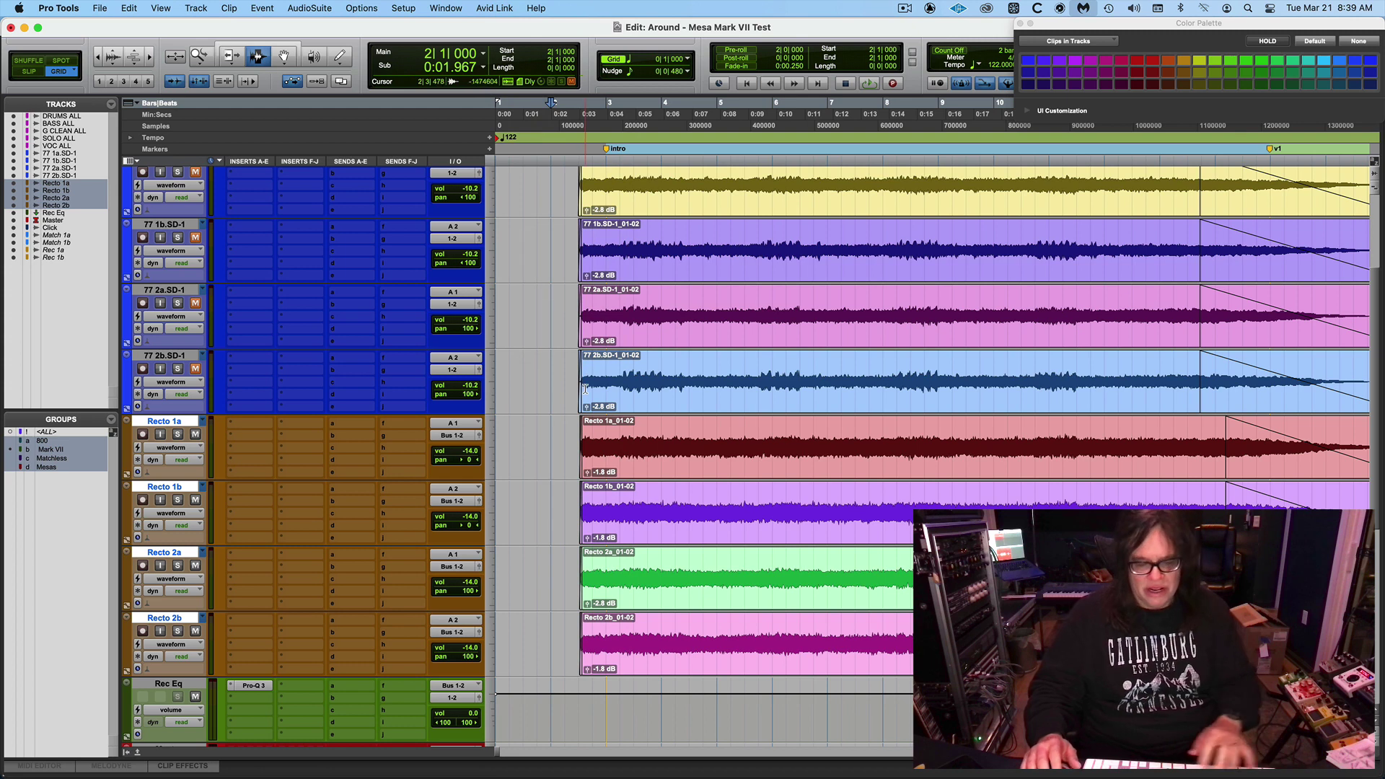
# - Pull the Click track's volume down to -∞ and play back the Recto takes from bar 2
pyautogui.press('super+bracketleft')
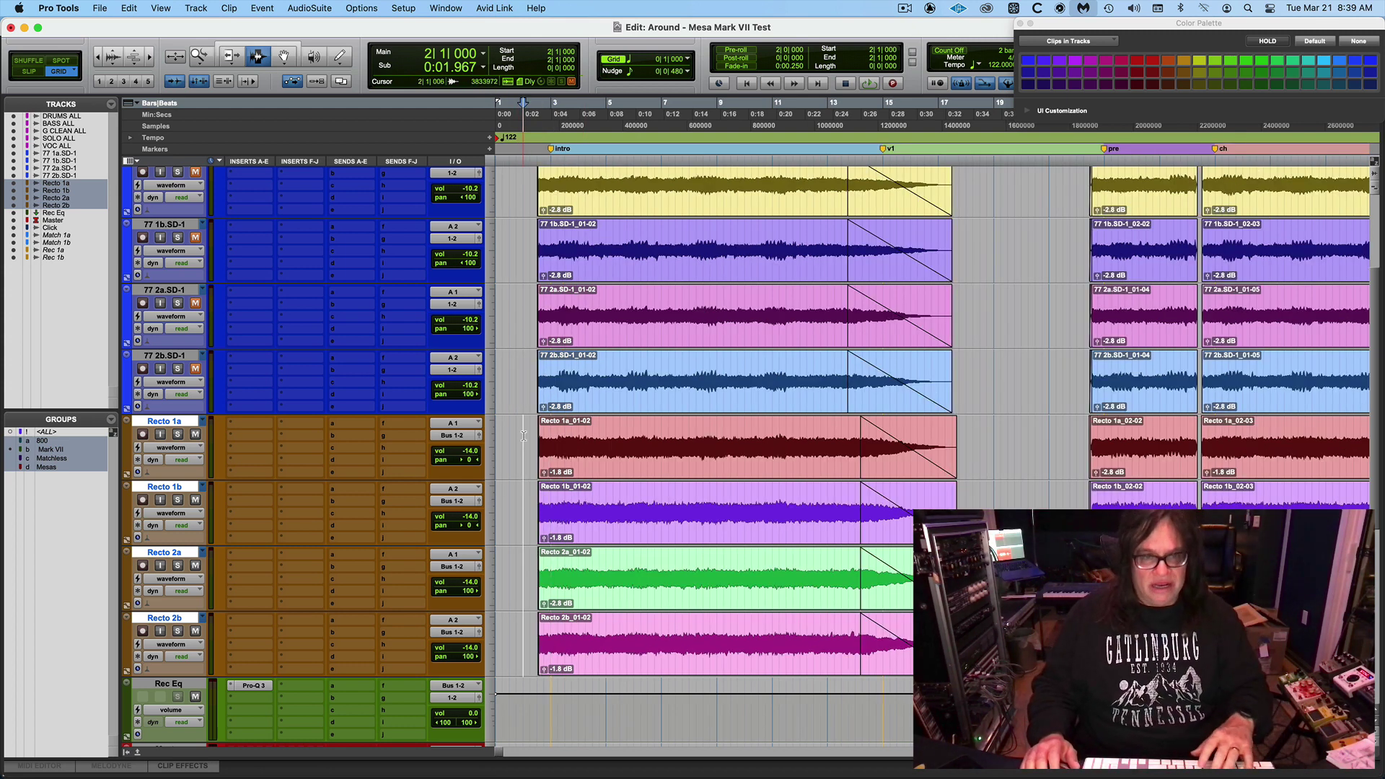
pyautogui.press('super+equal')
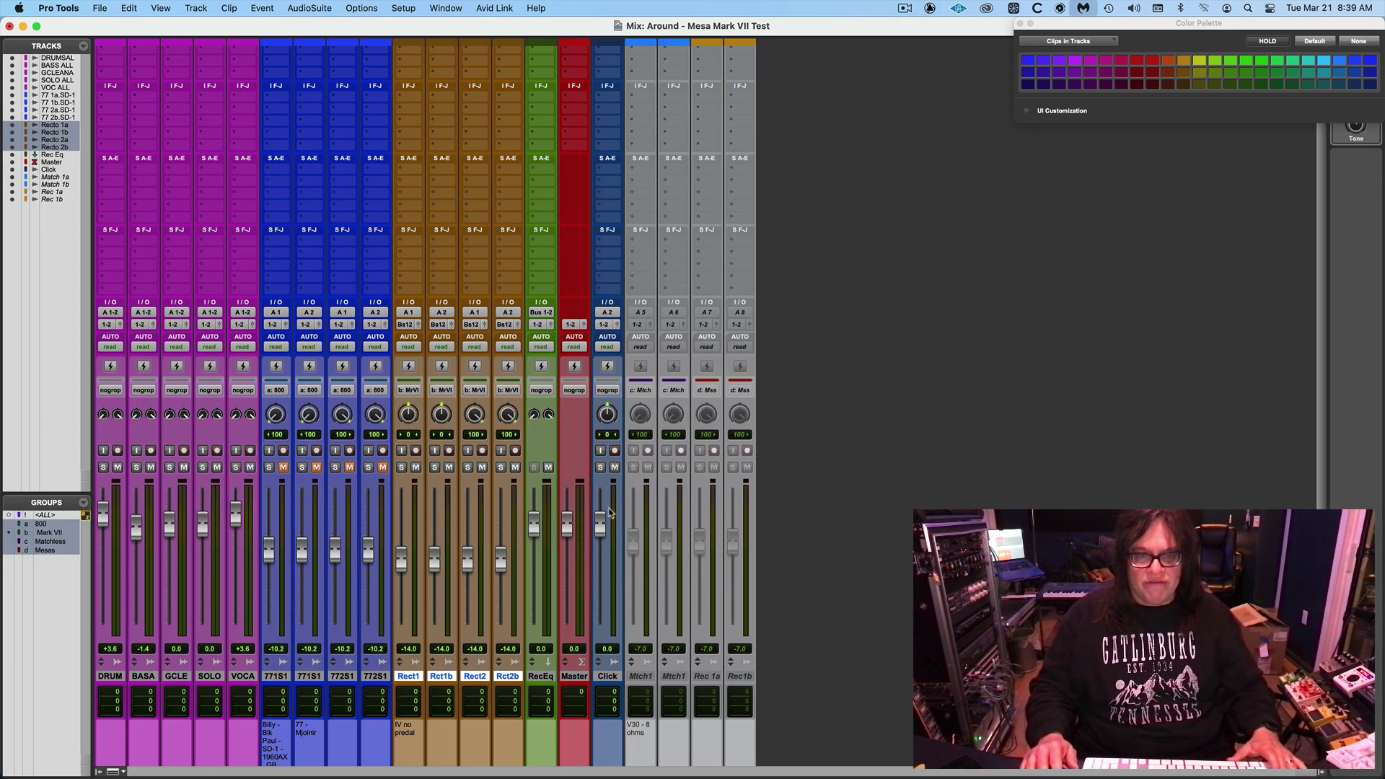
pyautogui.moveTo(600, 524); pyautogui.dragTo(588, 703)
pyautogui.press('super+equal')
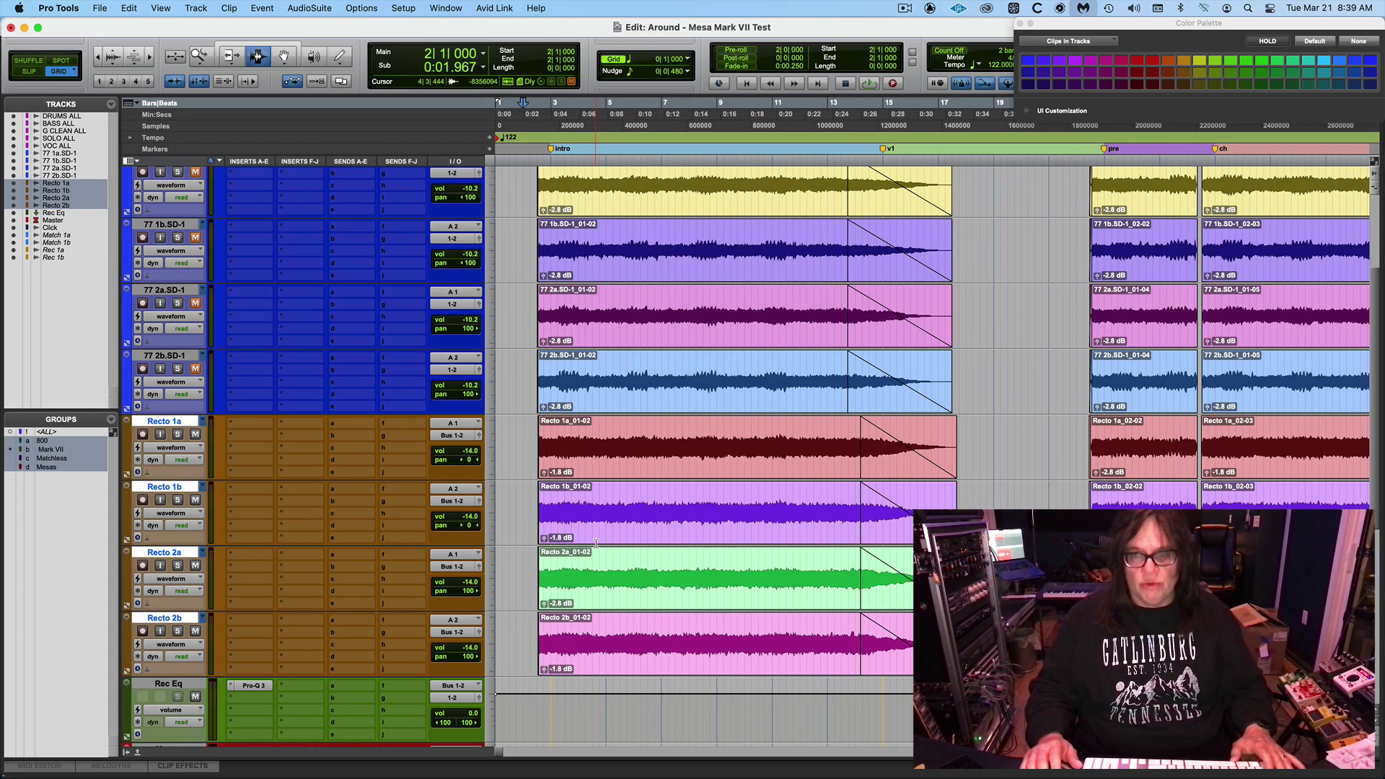
pyautogui.press('space')
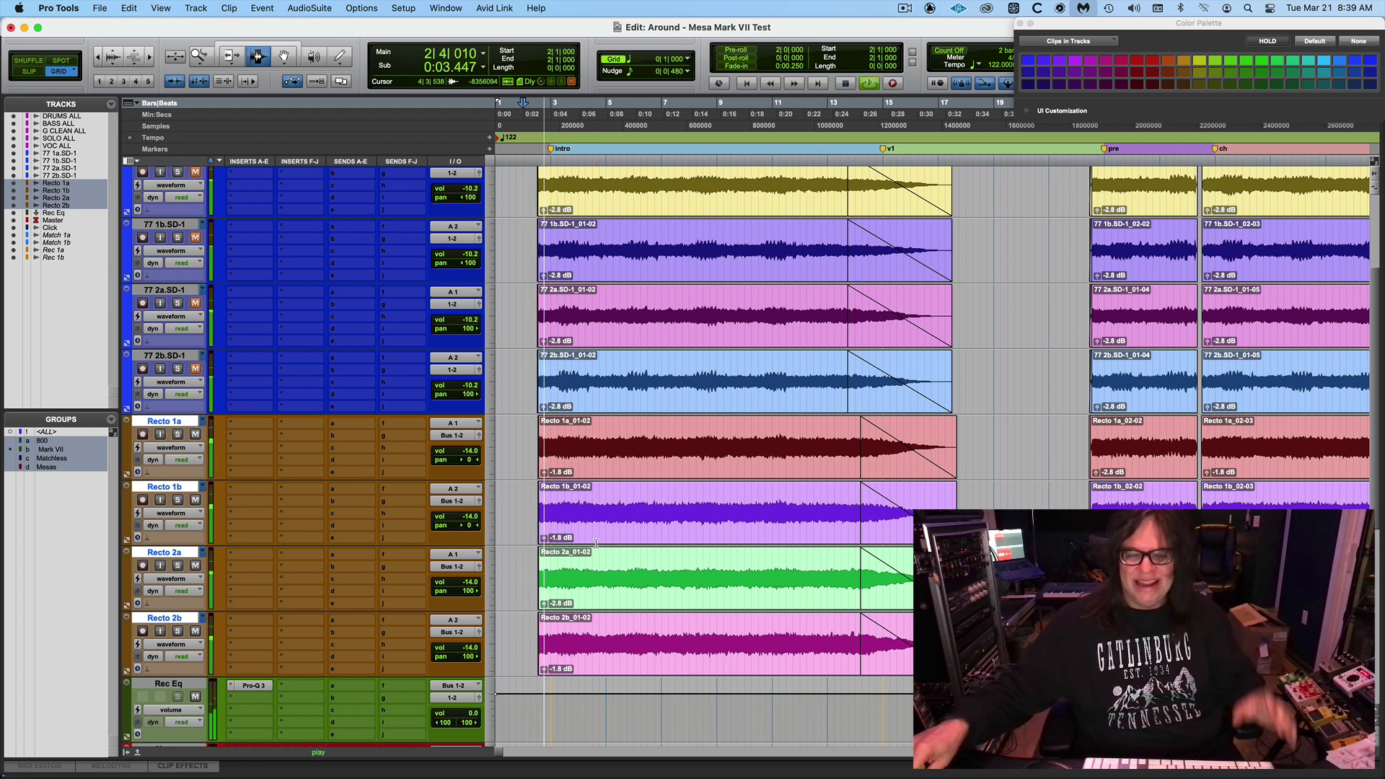
# - Balance the 77 SD-1 group at -9.1 dB against the Recto group at -14.0 dB, and pan Recto 1a and 1b 100 left
pyautogui.press('super+equal')
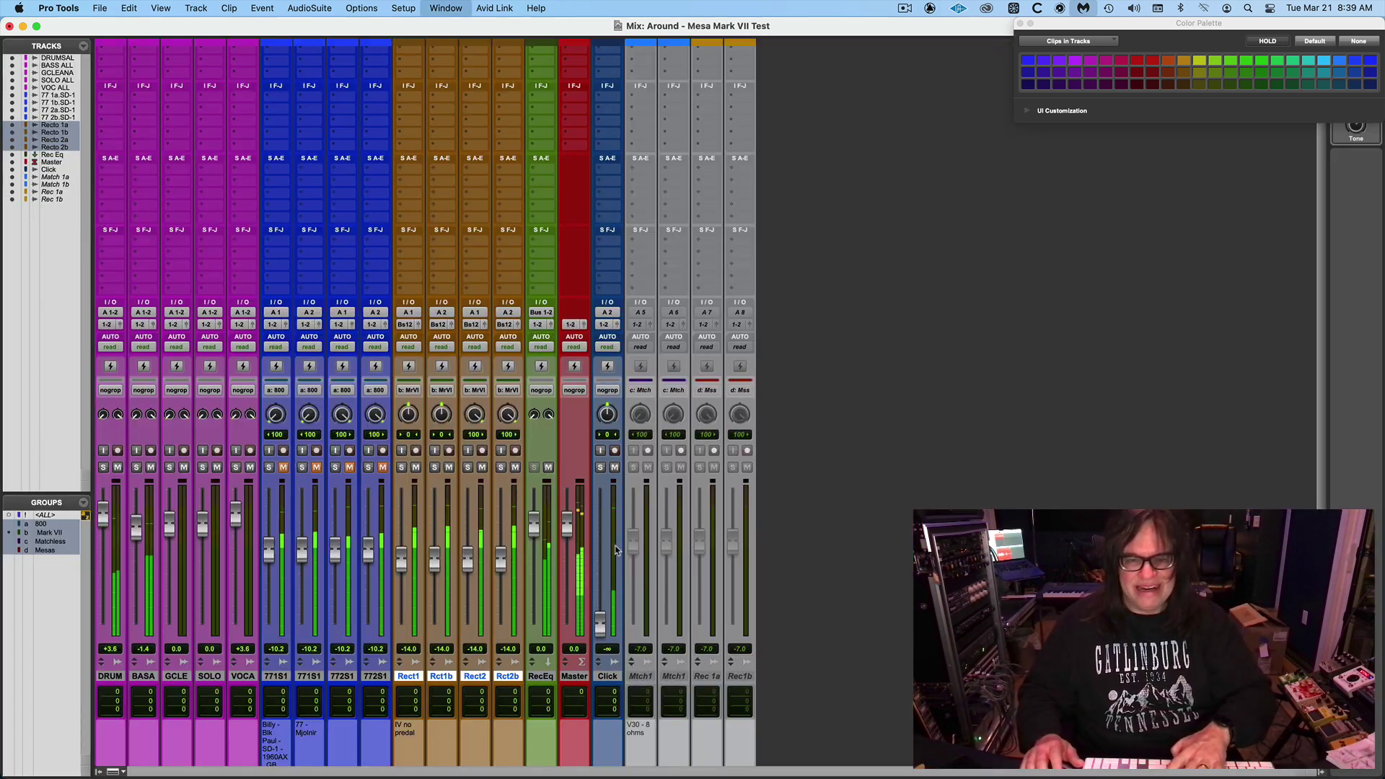
pyautogui.moveTo(469, 555); pyautogui.dragTo(469, 561)
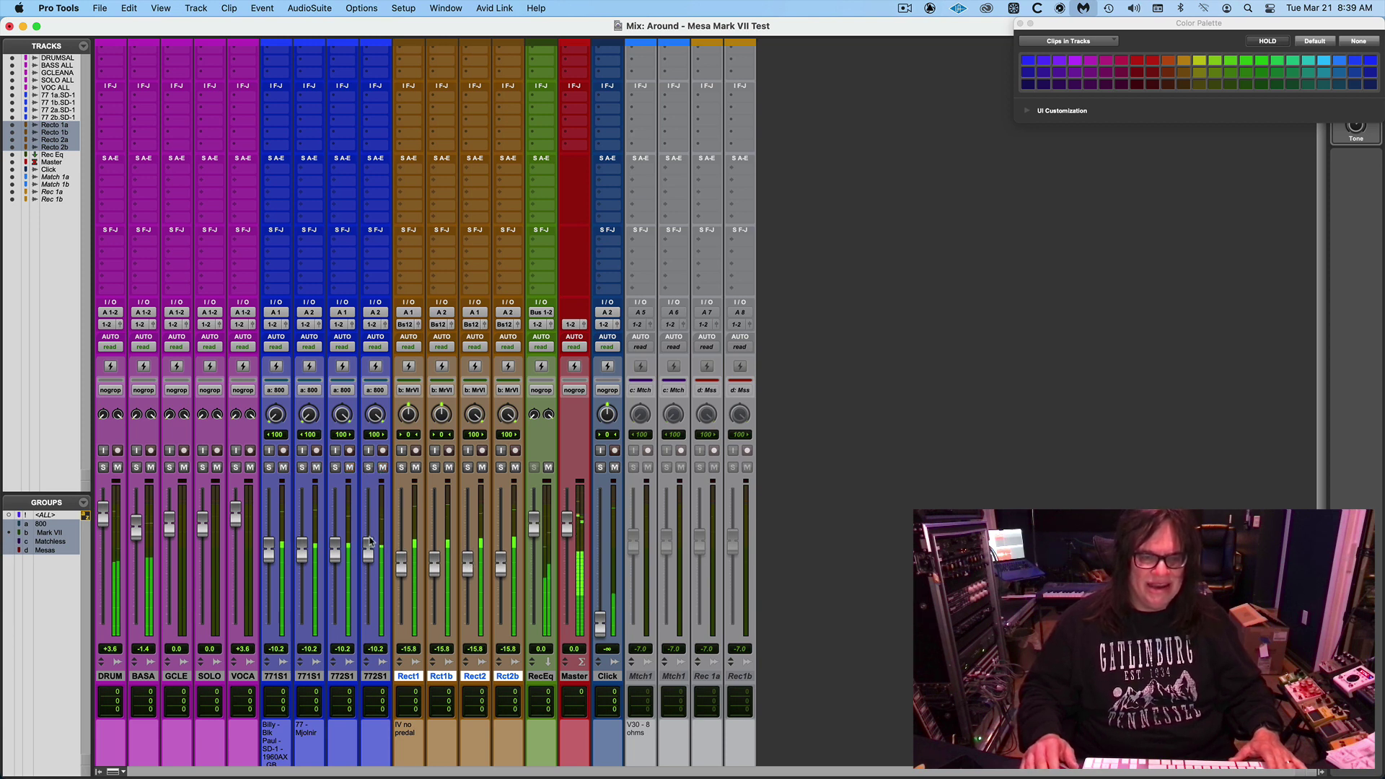
pyautogui.moveTo(369, 541); pyautogui.dragTo(401, 560)
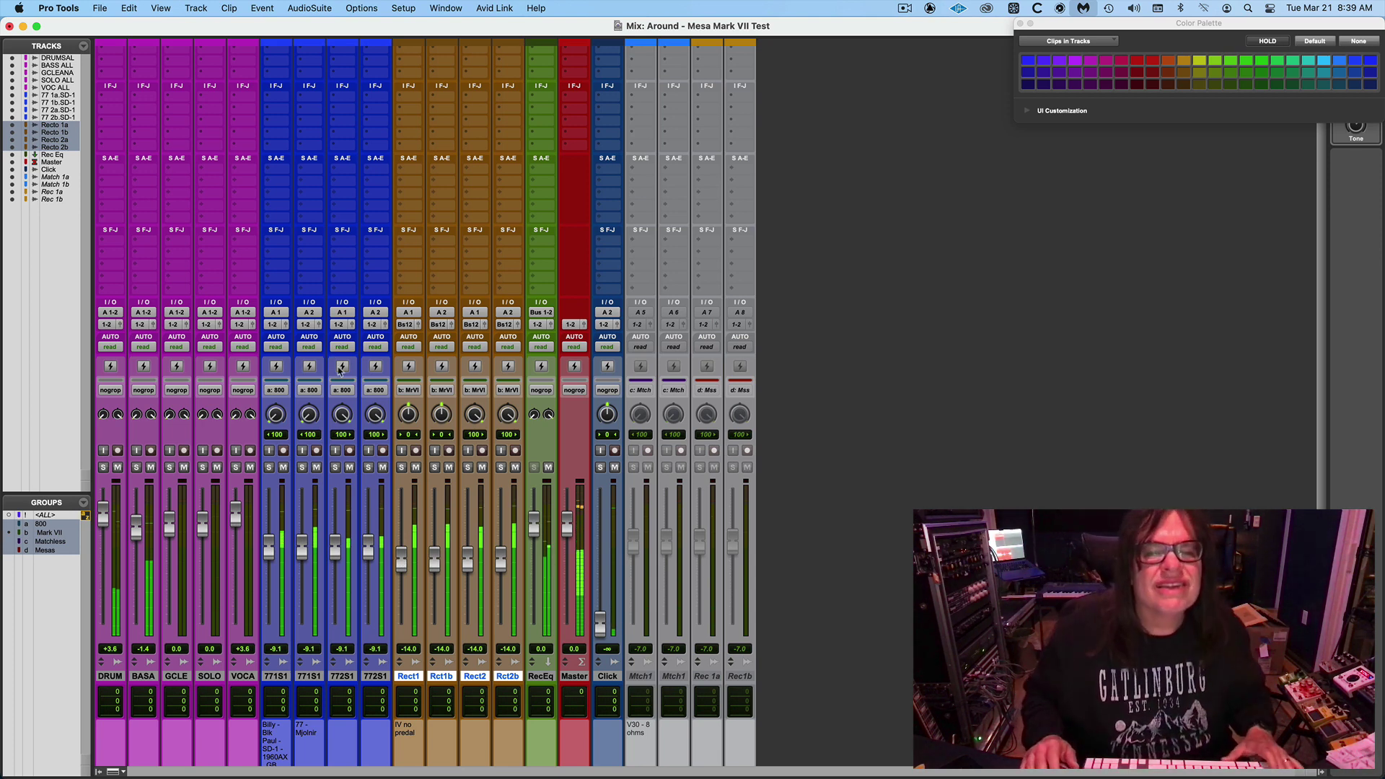
pyautogui.moveTo(402, 422); pyautogui.dragTo(398, 501)
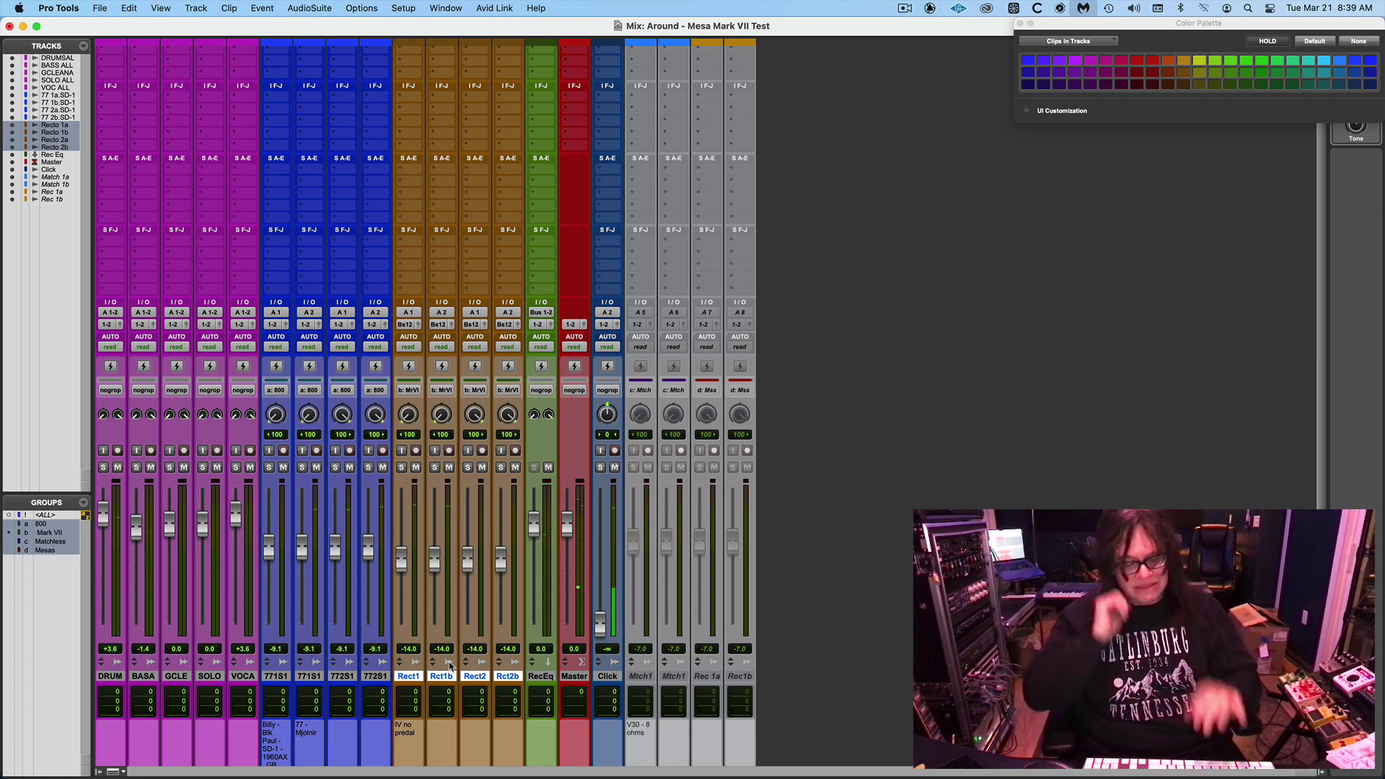
pyautogui.press('super+equal')
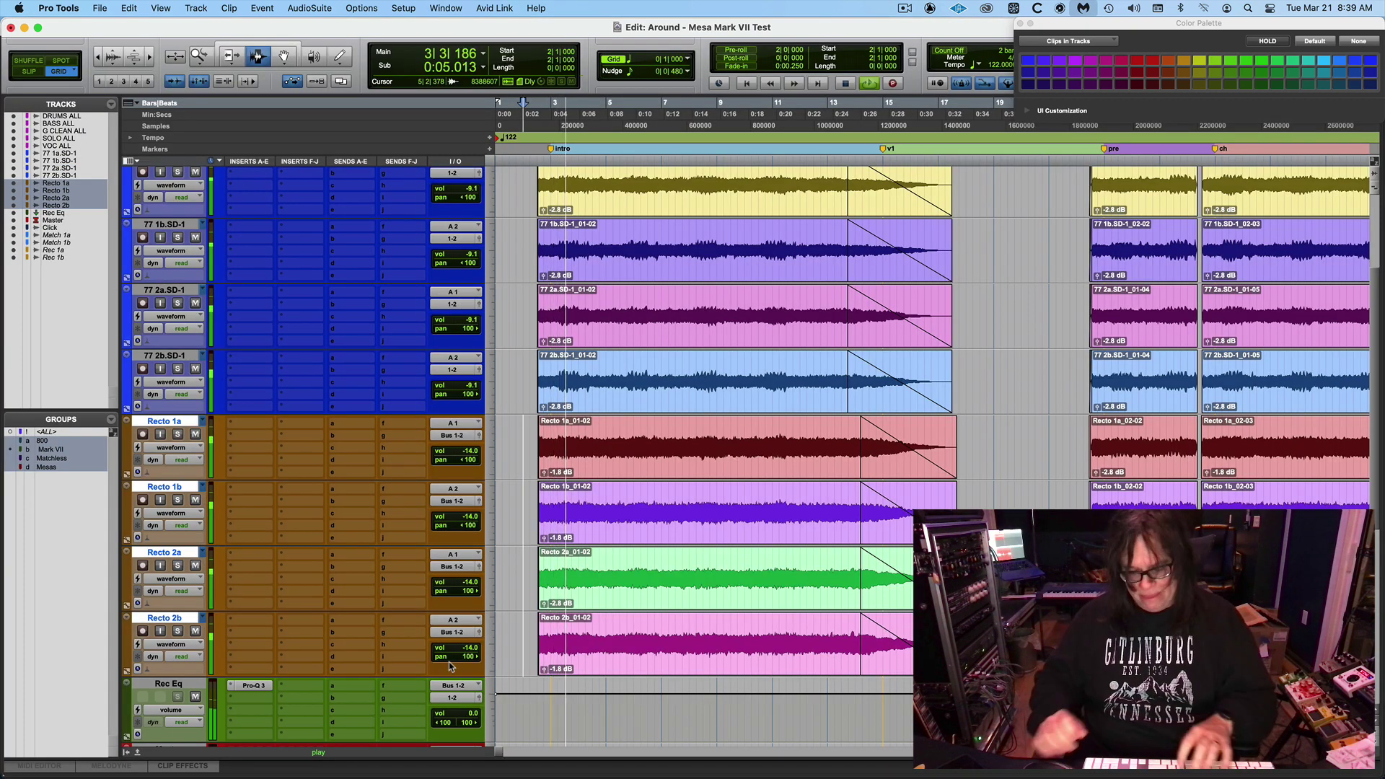
# - Look over the full session during playback and raise the DRUMS ALL track's volume to +4.5 dB
pyautogui.press('super+bracketleft')
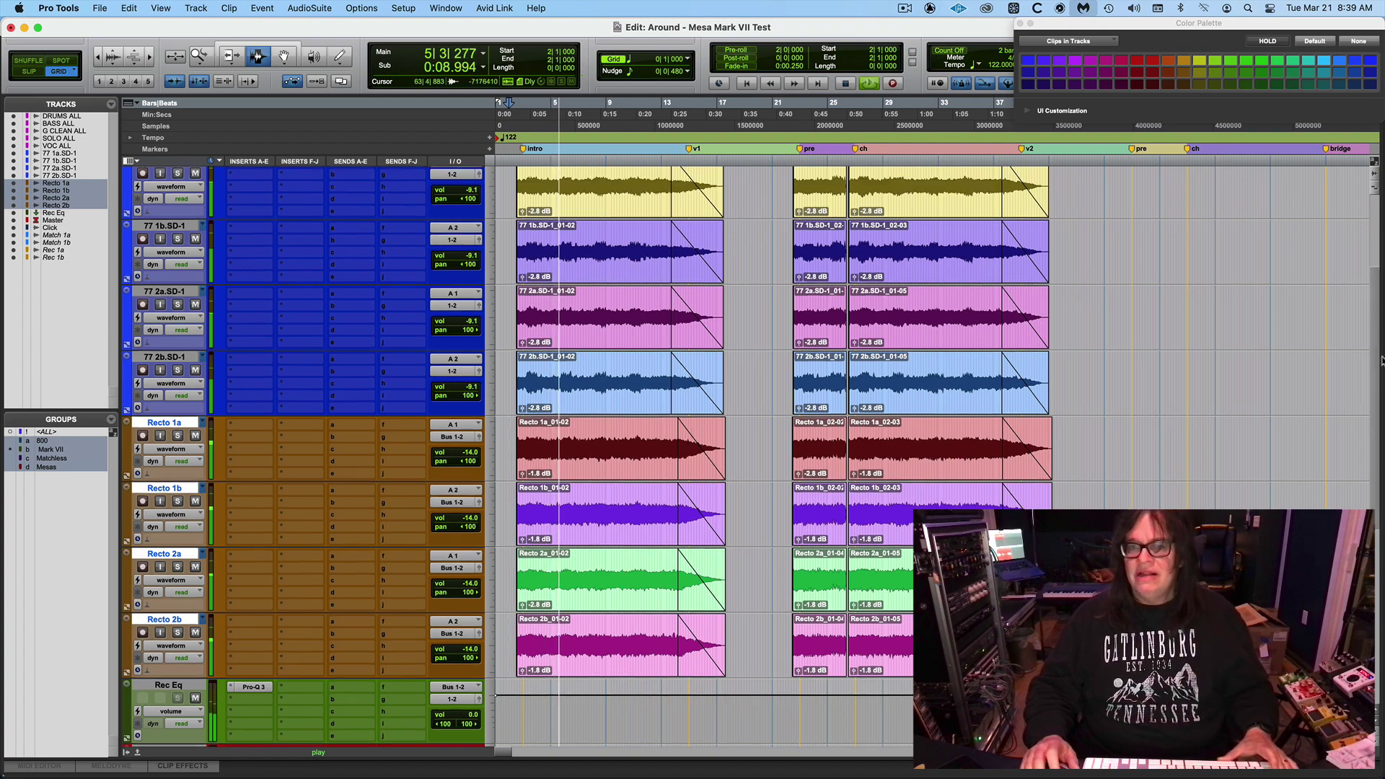
pyautogui.scroll(3, 1381, 360)
pyautogui.scroll(-10, 1382, 361)
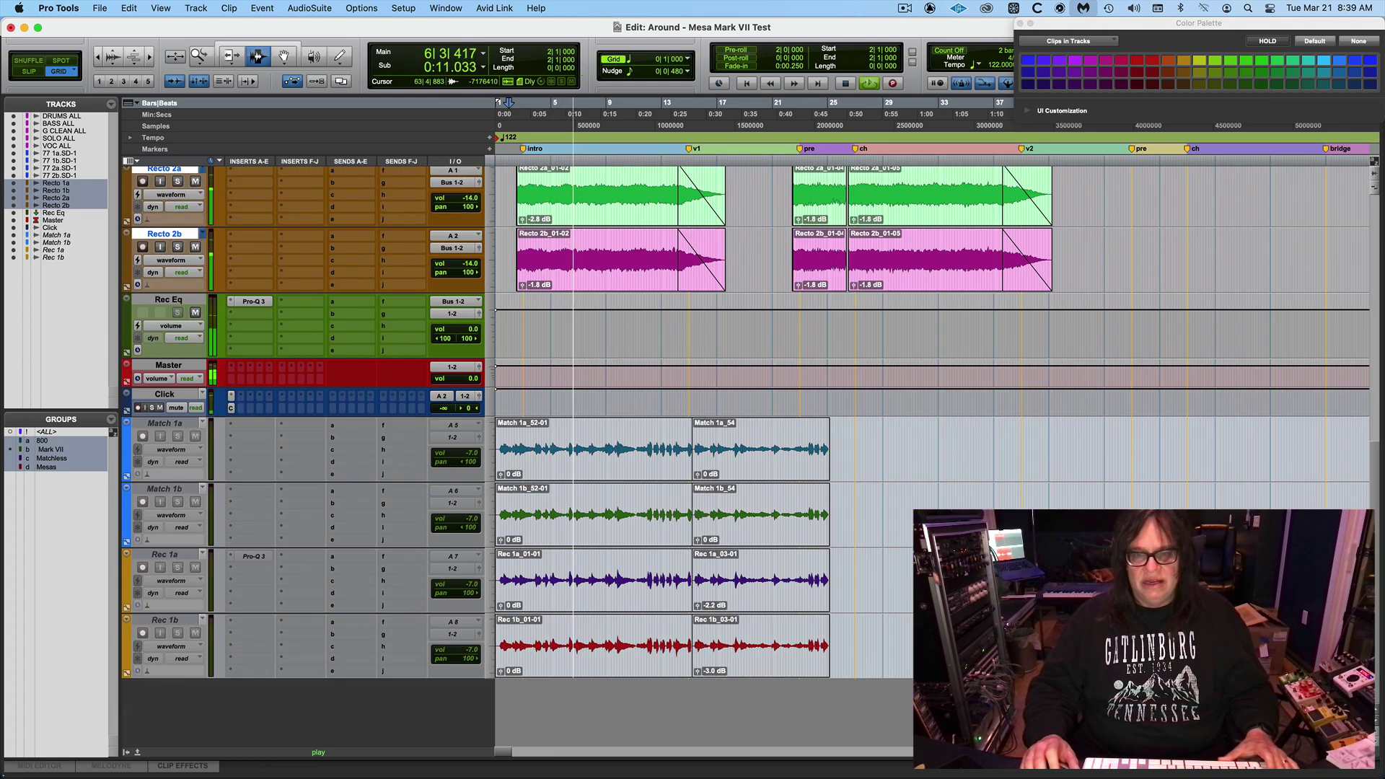
pyautogui.scroll(8, 1382, 375)
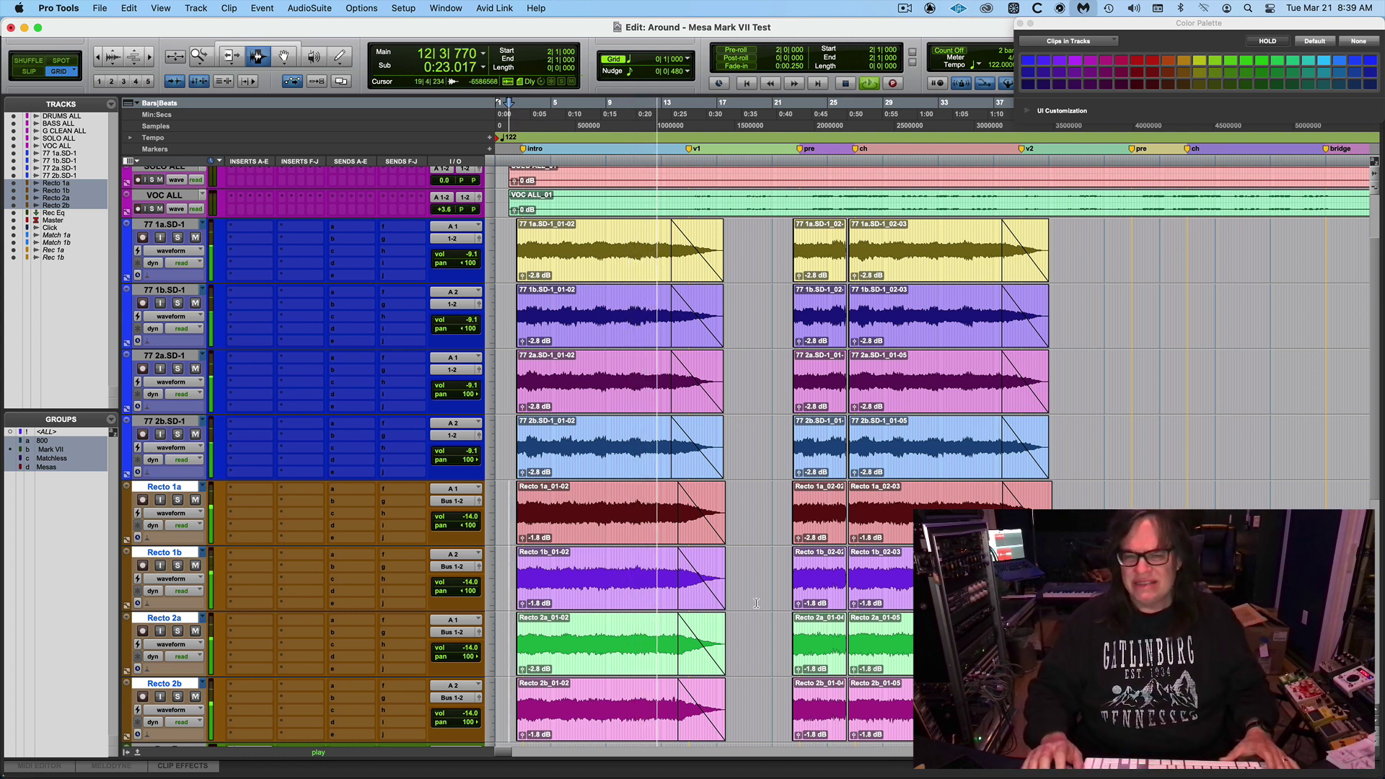
pyautogui.press('super+equal')
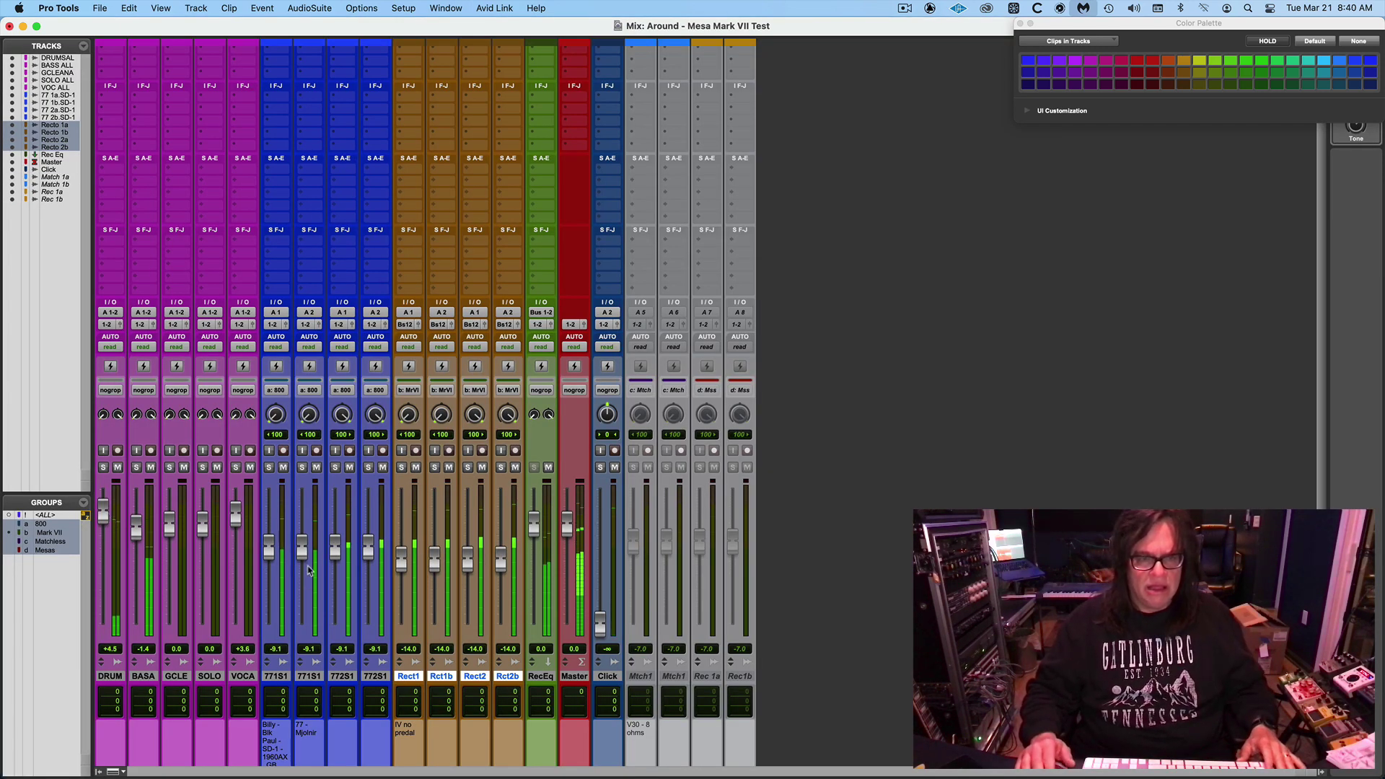
# - Lower the 77 SD-1 group's volume to -10.5 dB and the Recto group's volume to -14.5 dB during playback
pyautogui.moveTo(303, 560); pyautogui.dragTo(303, 565)
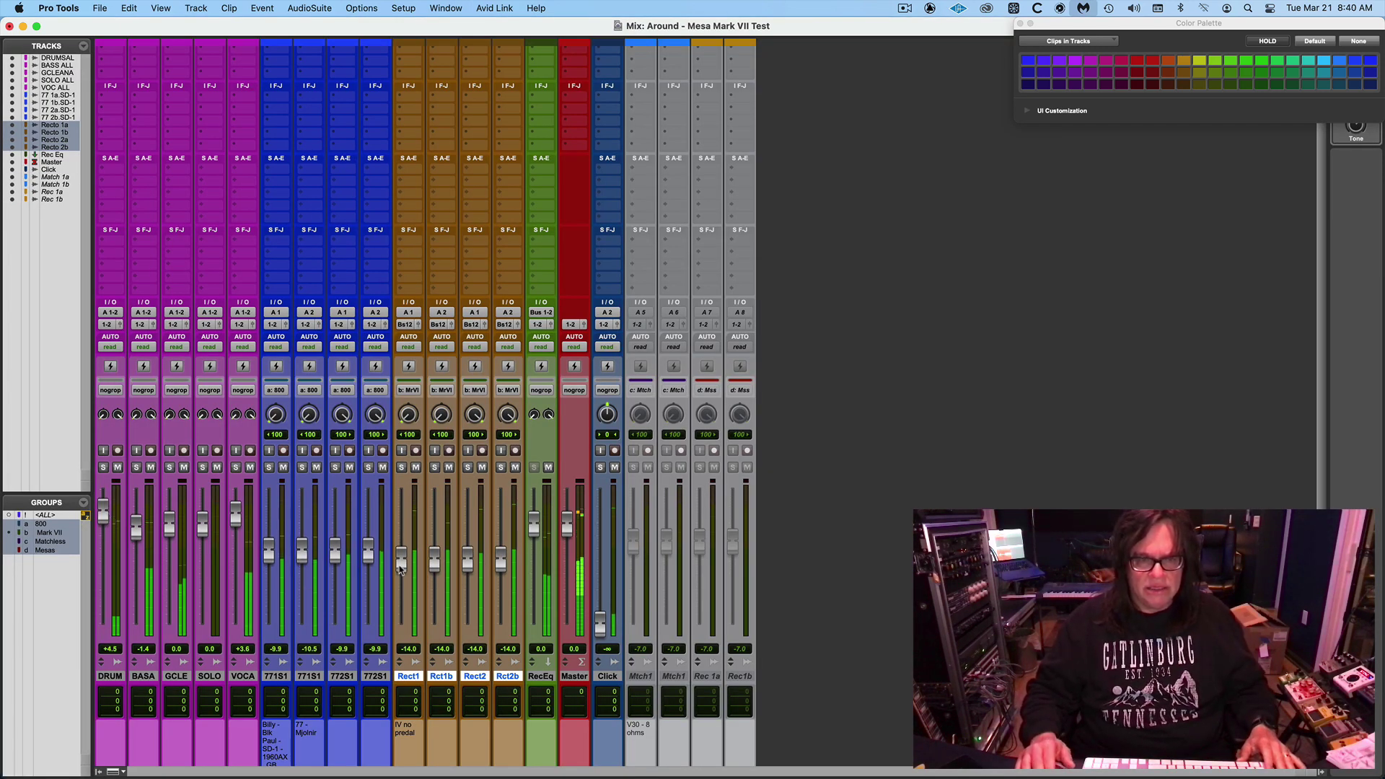
pyautogui.moveTo(402, 564)
pyautogui.mouseDown()
pyautogui.moveTo(368, 560)
pyautogui.moveTo(401, 564)
pyautogui.mouseUp()
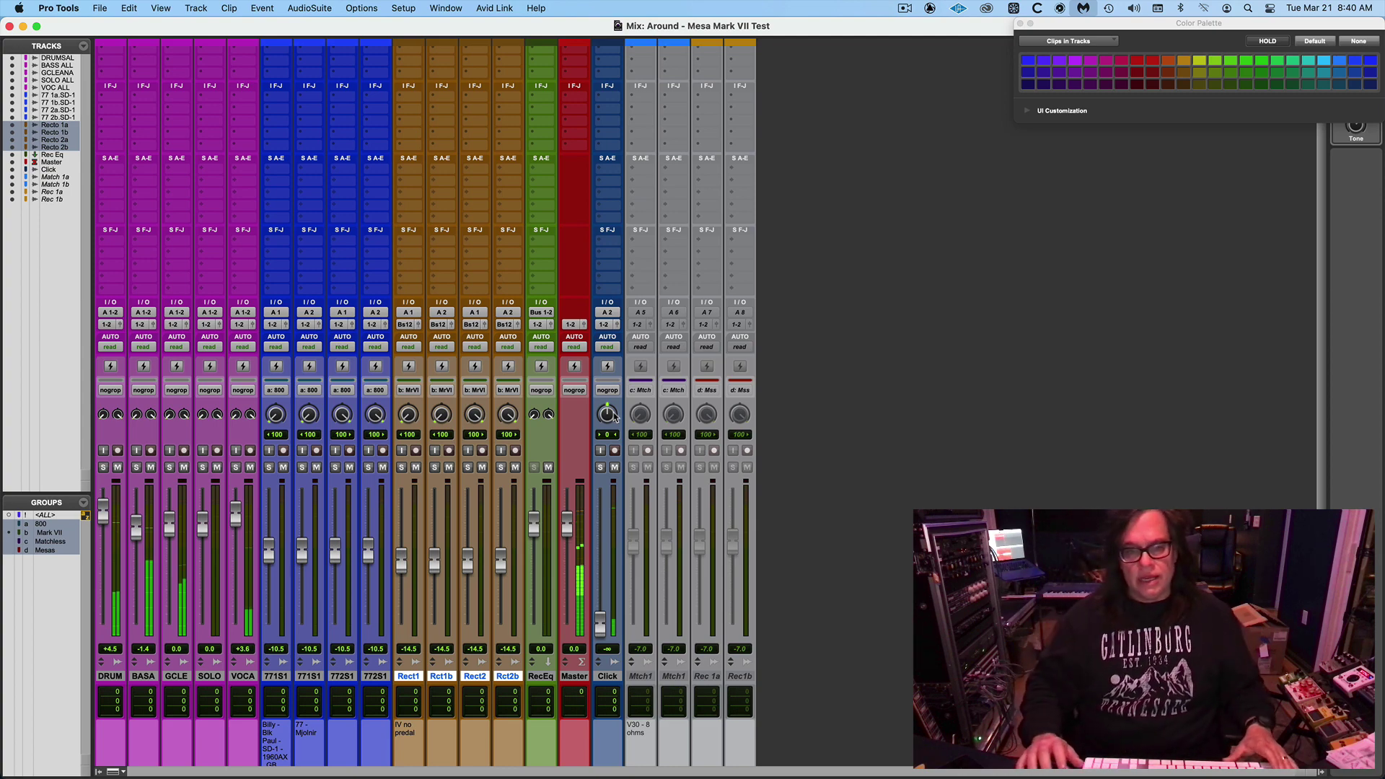
pyautogui.press('super+equal')
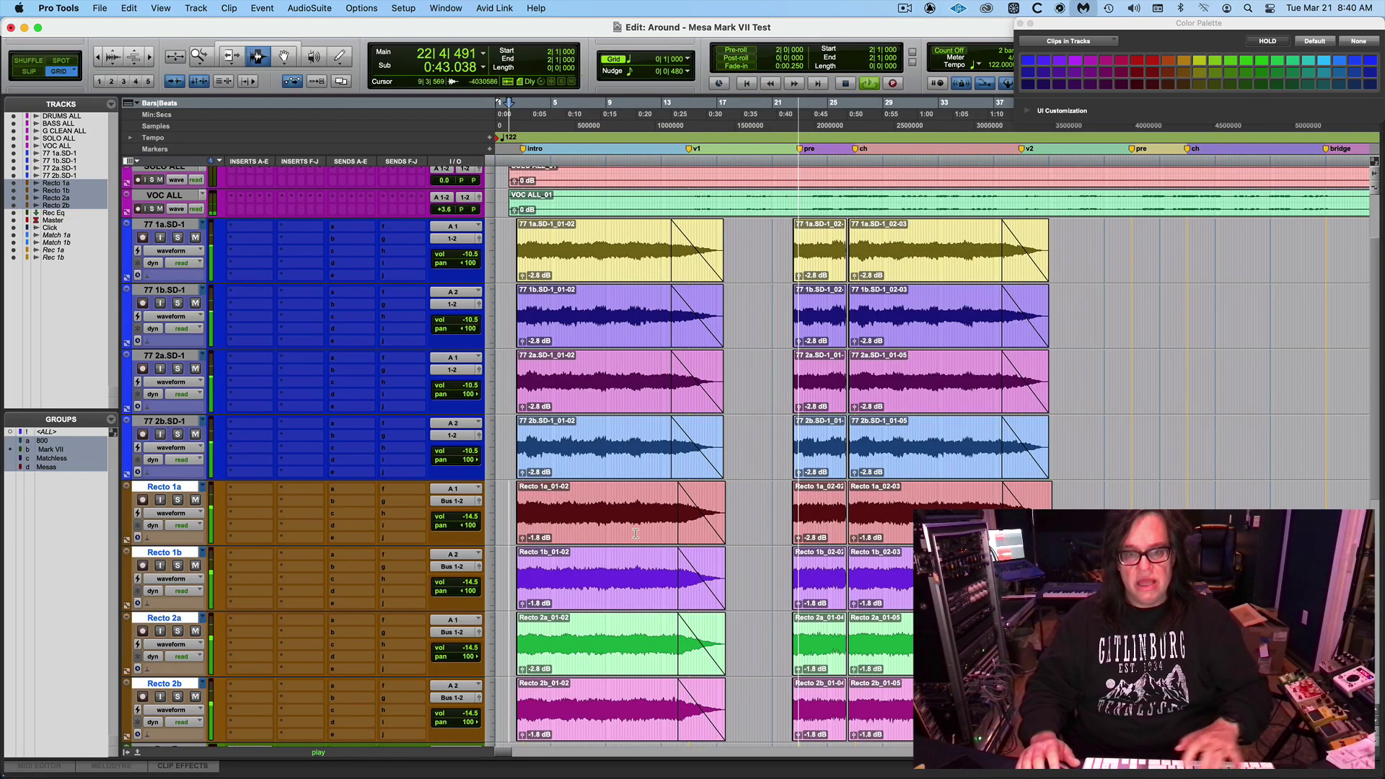
pyautogui.press('super+equal')
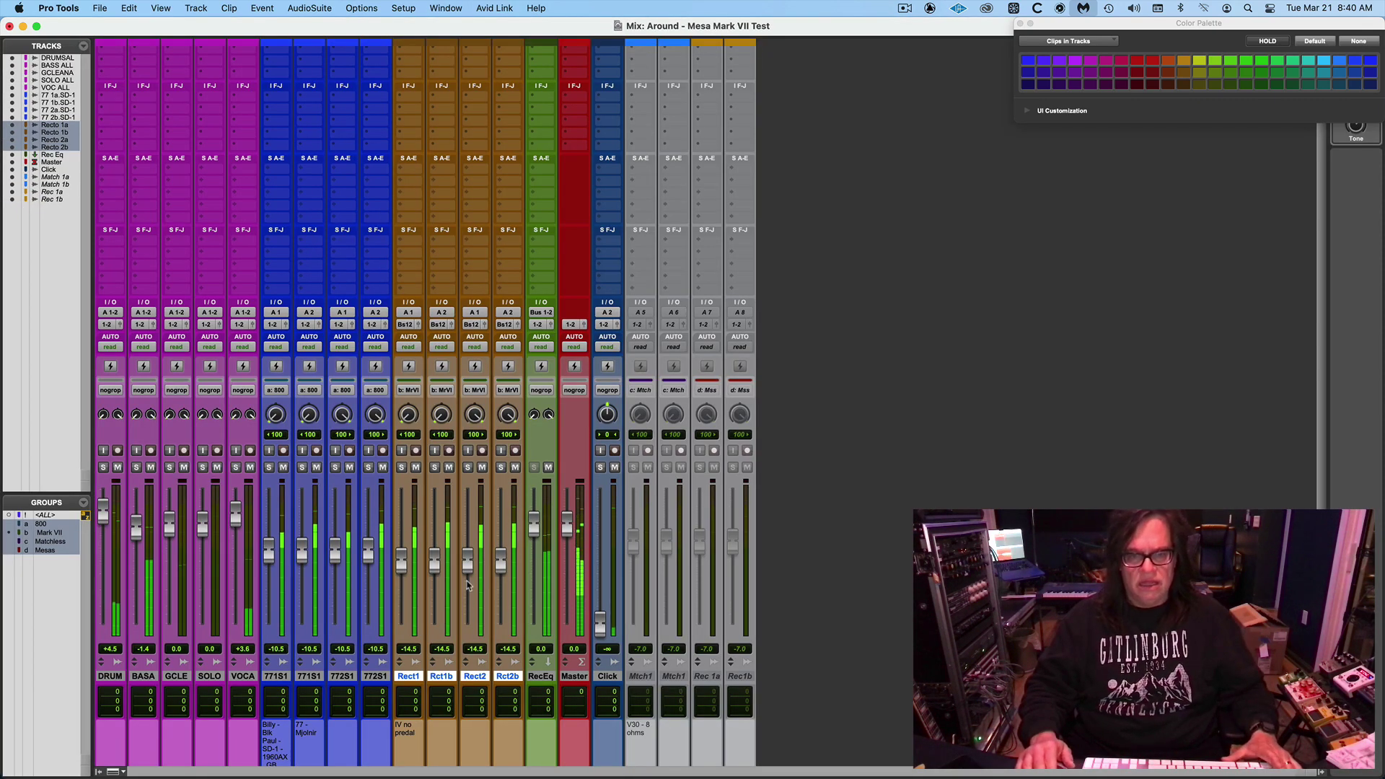
# - Solo the 77 SD-1 and Recto groups in turn to compare them, and lower their volumes to -12.6 dB and -16.6 dB
pyautogui.moveTo(468, 568); pyautogui.dragTo(468, 575)
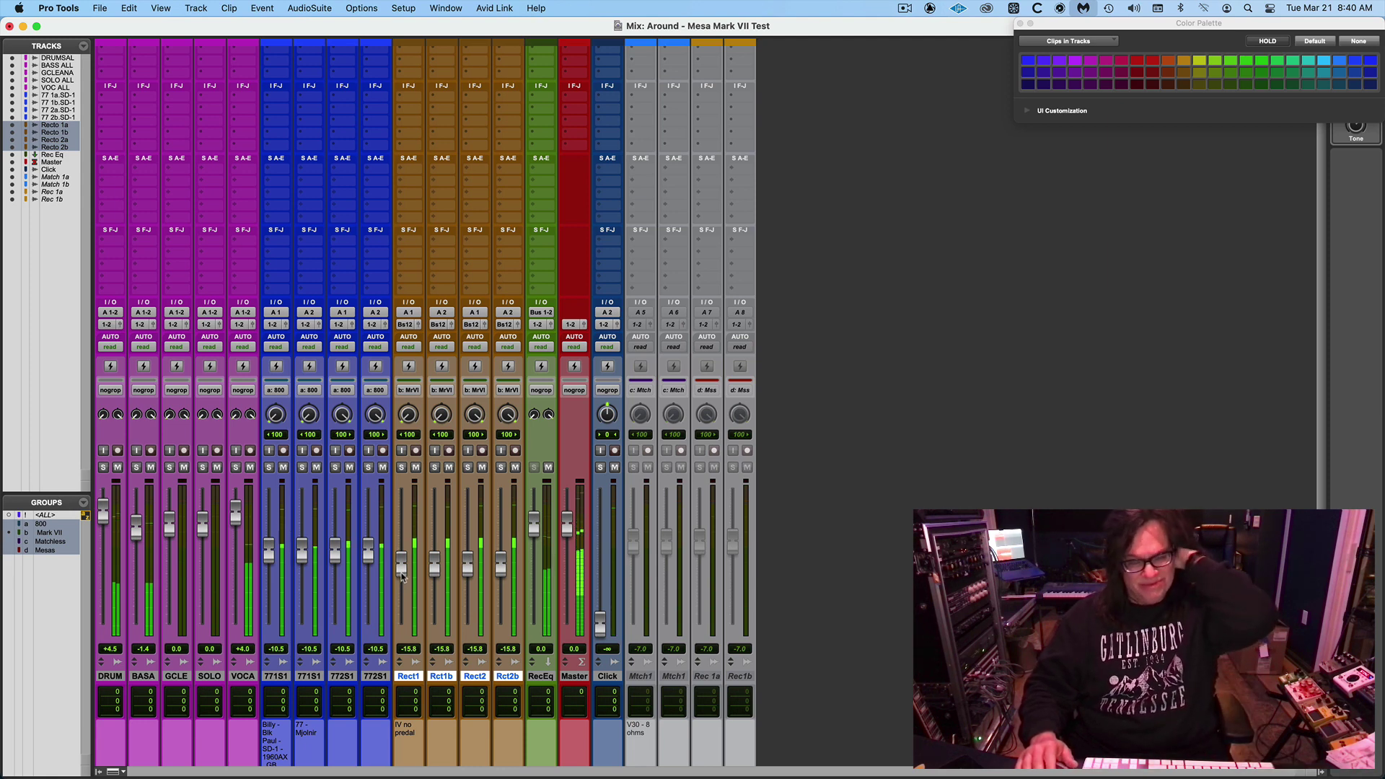
pyautogui.click(367, 468)
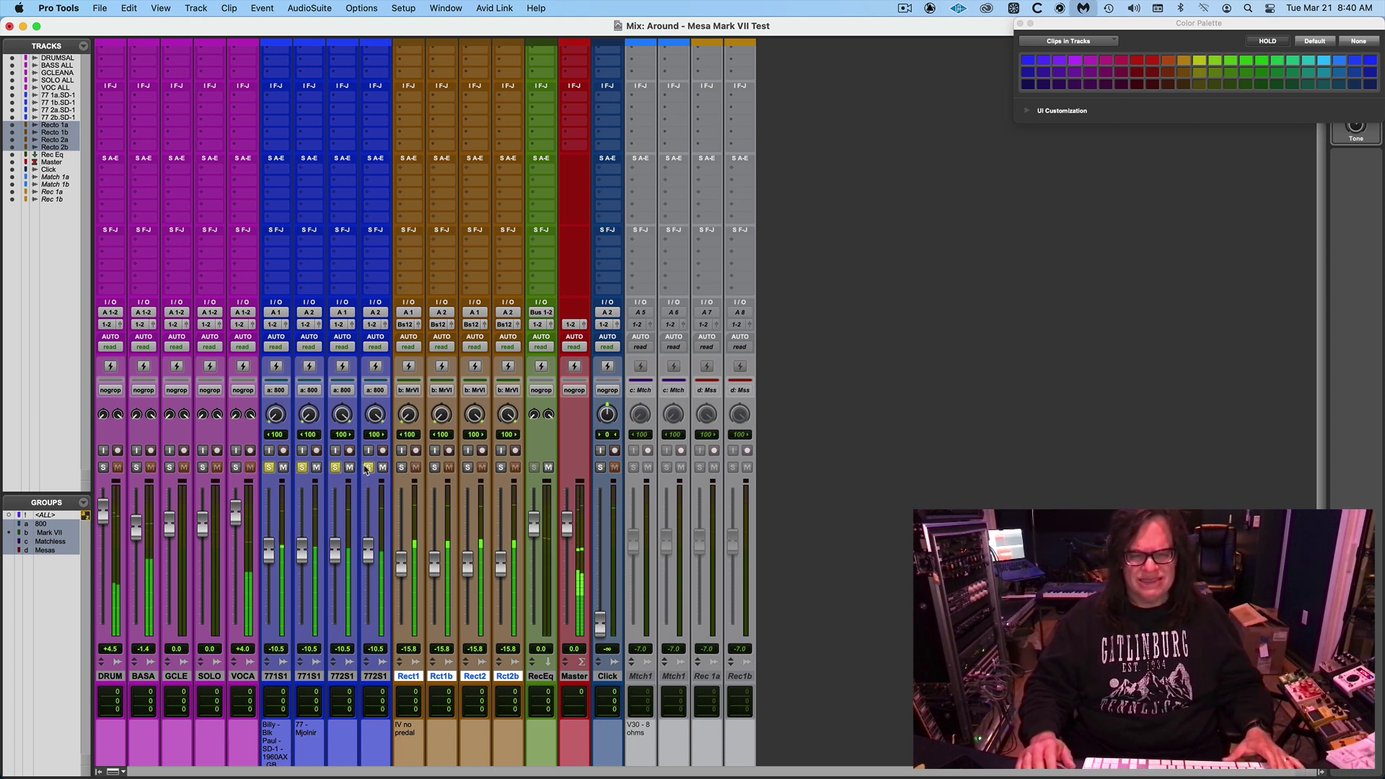
pyautogui.click(367, 467)
pyautogui.click(402, 467)
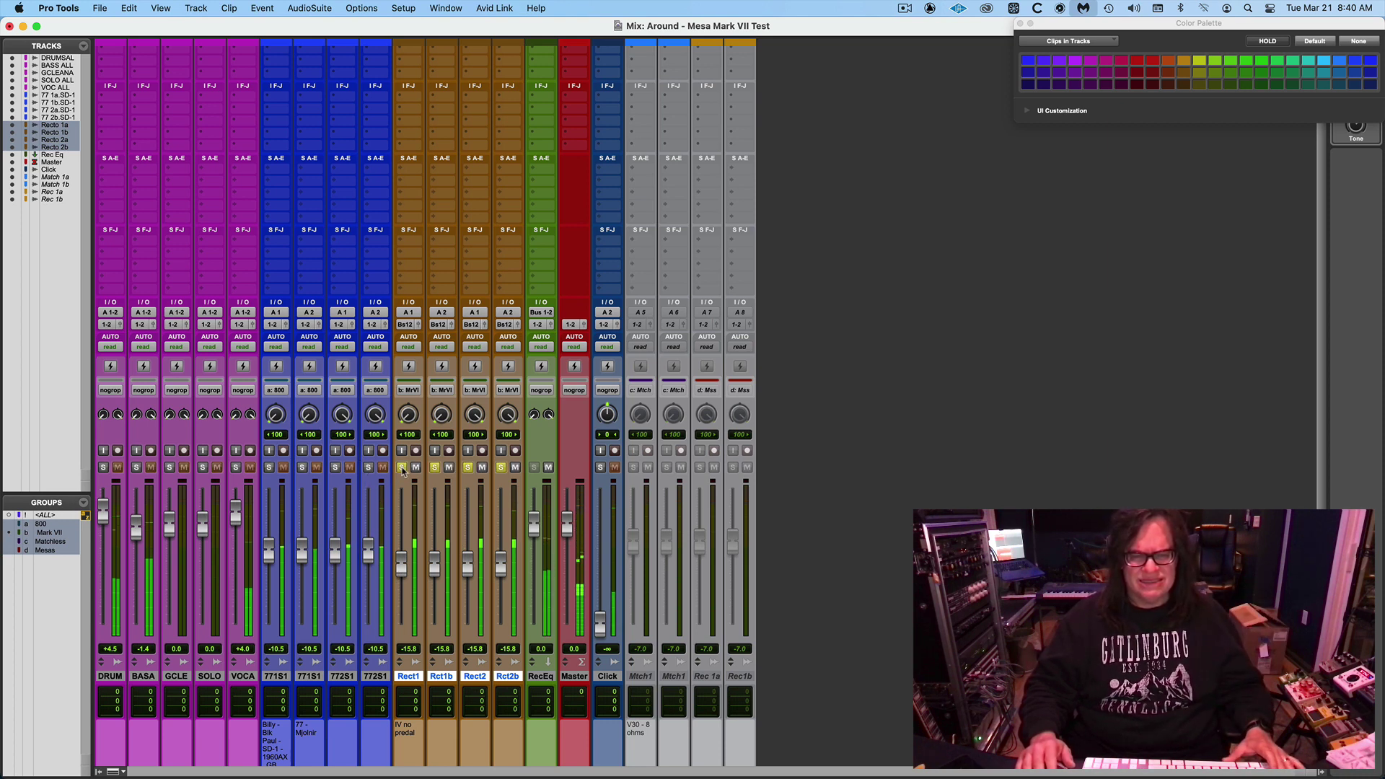
pyautogui.click(402, 467)
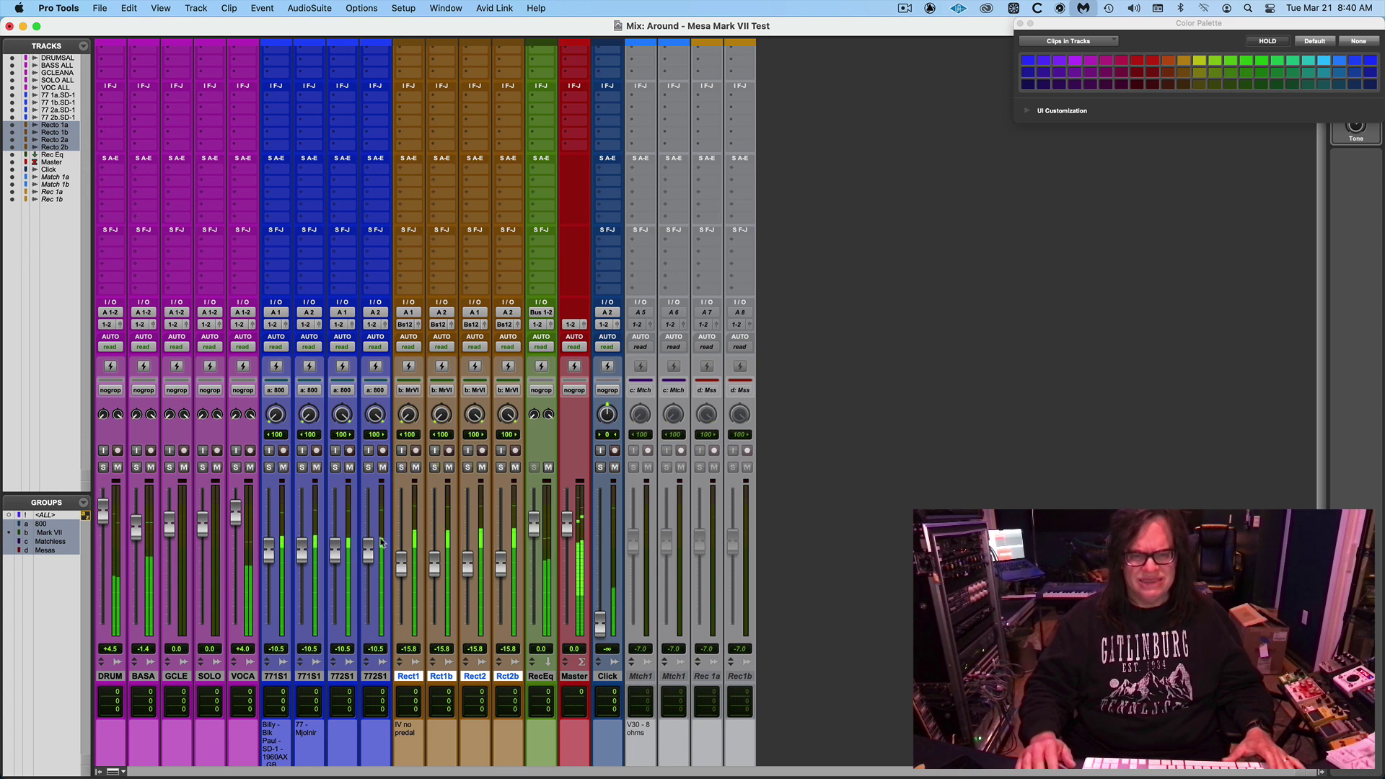
pyautogui.moveTo(373, 559); pyautogui.dragTo(405, 580)
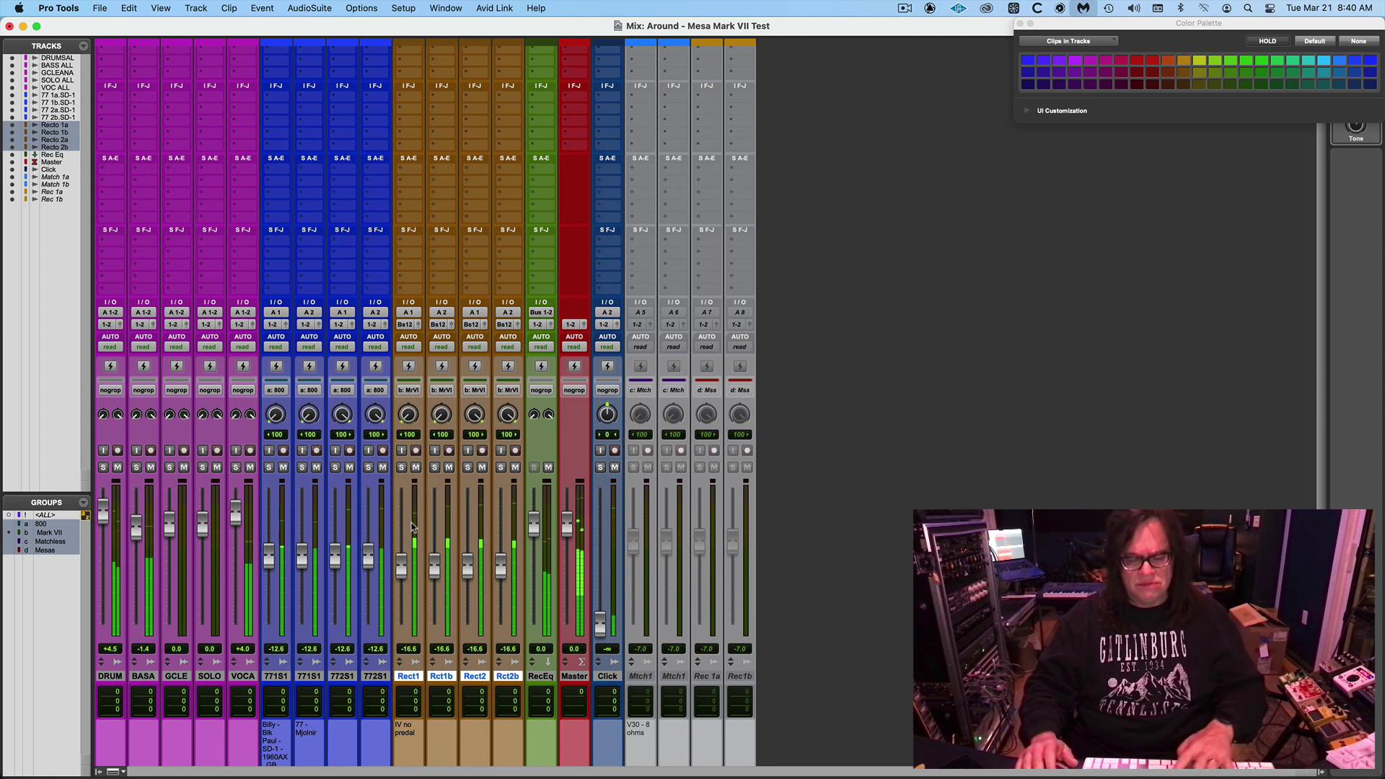
# - Play back the full mix from bar 2 in the Edit window, and move the Color Palette aside to uncover the tempo and grid controls
pyautogui.press('super+equal')
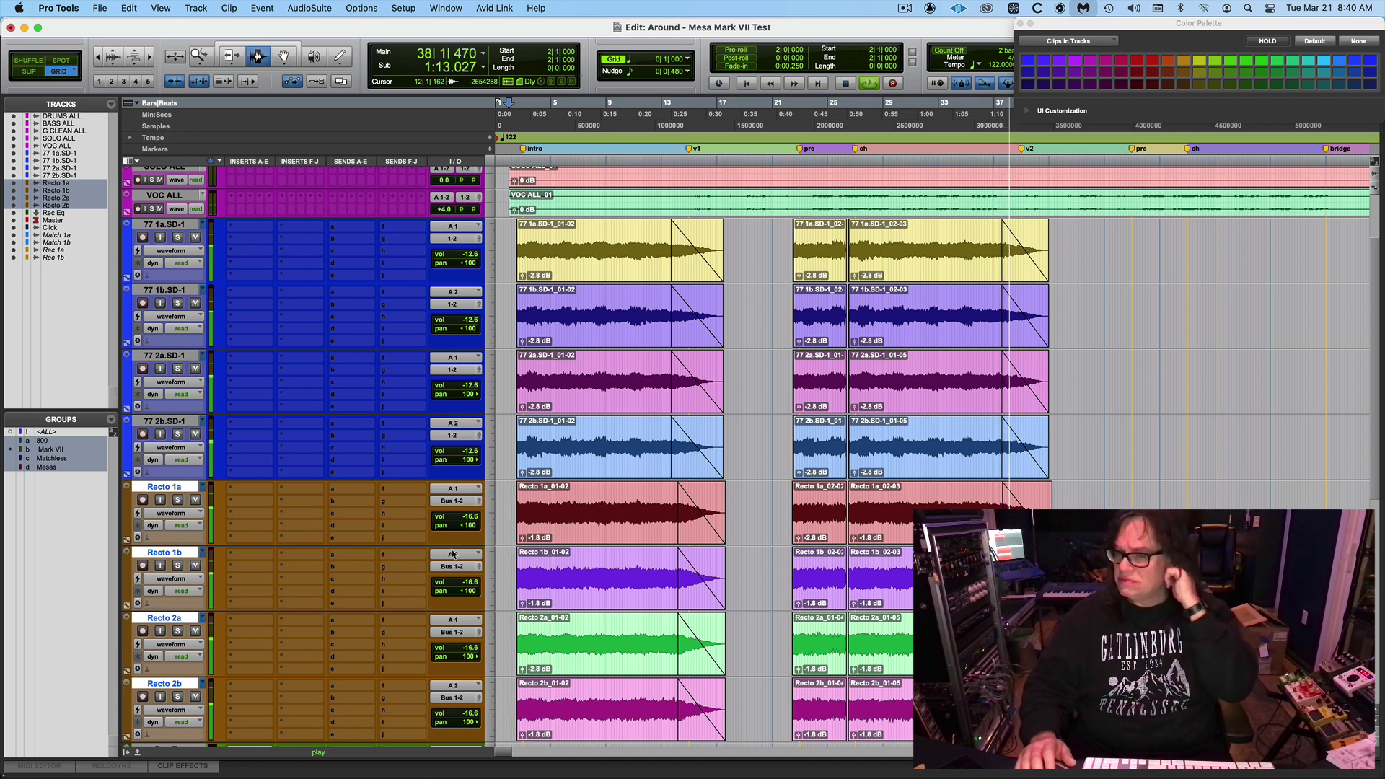
pyautogui.press('space')
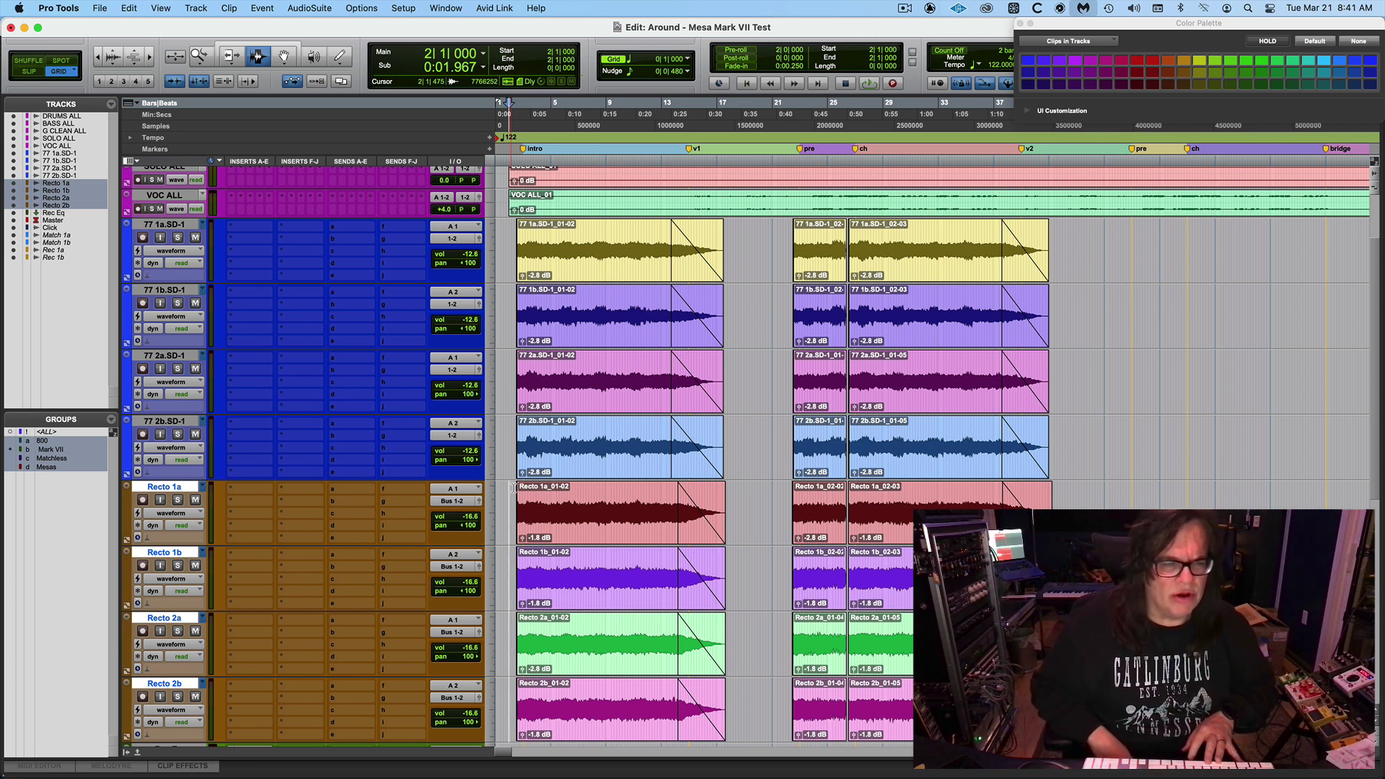
pyautogui.press('space')
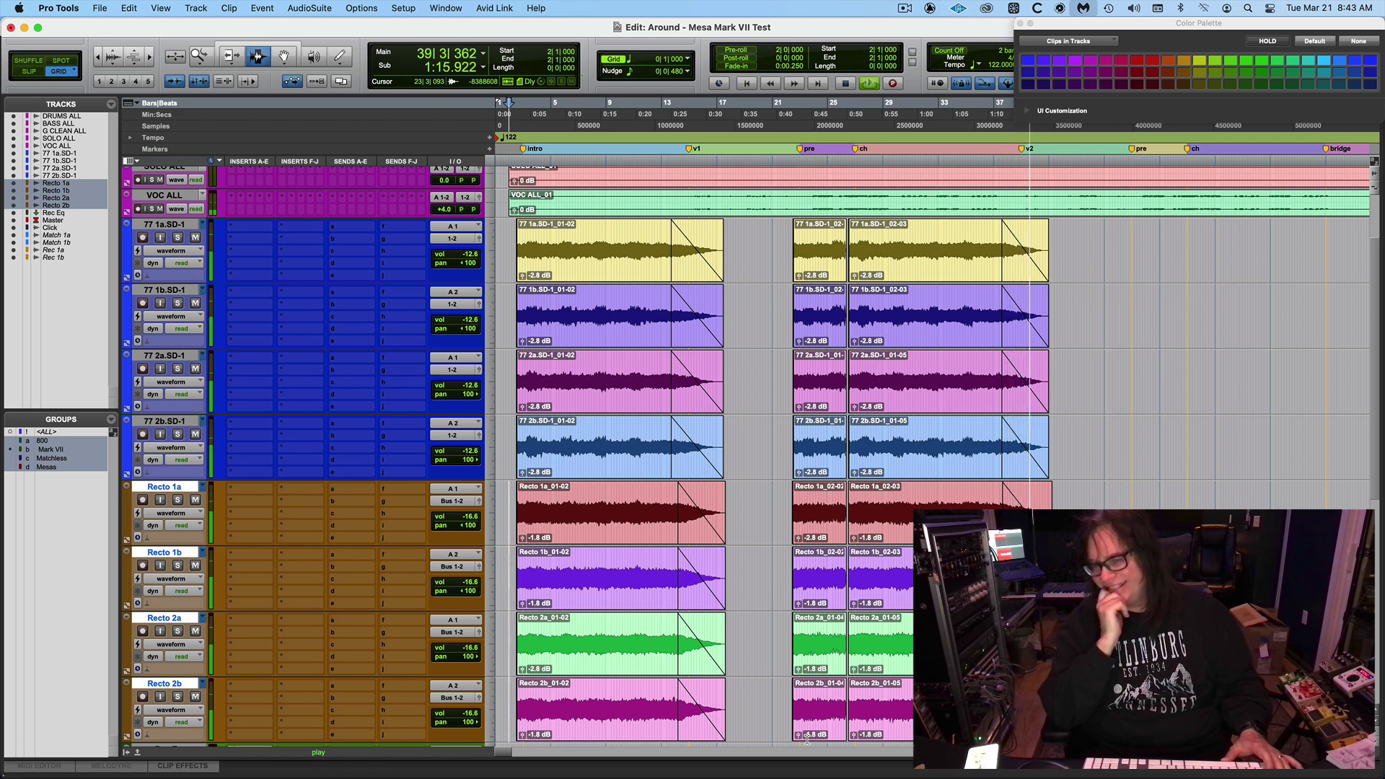
pyautogui.press('space')
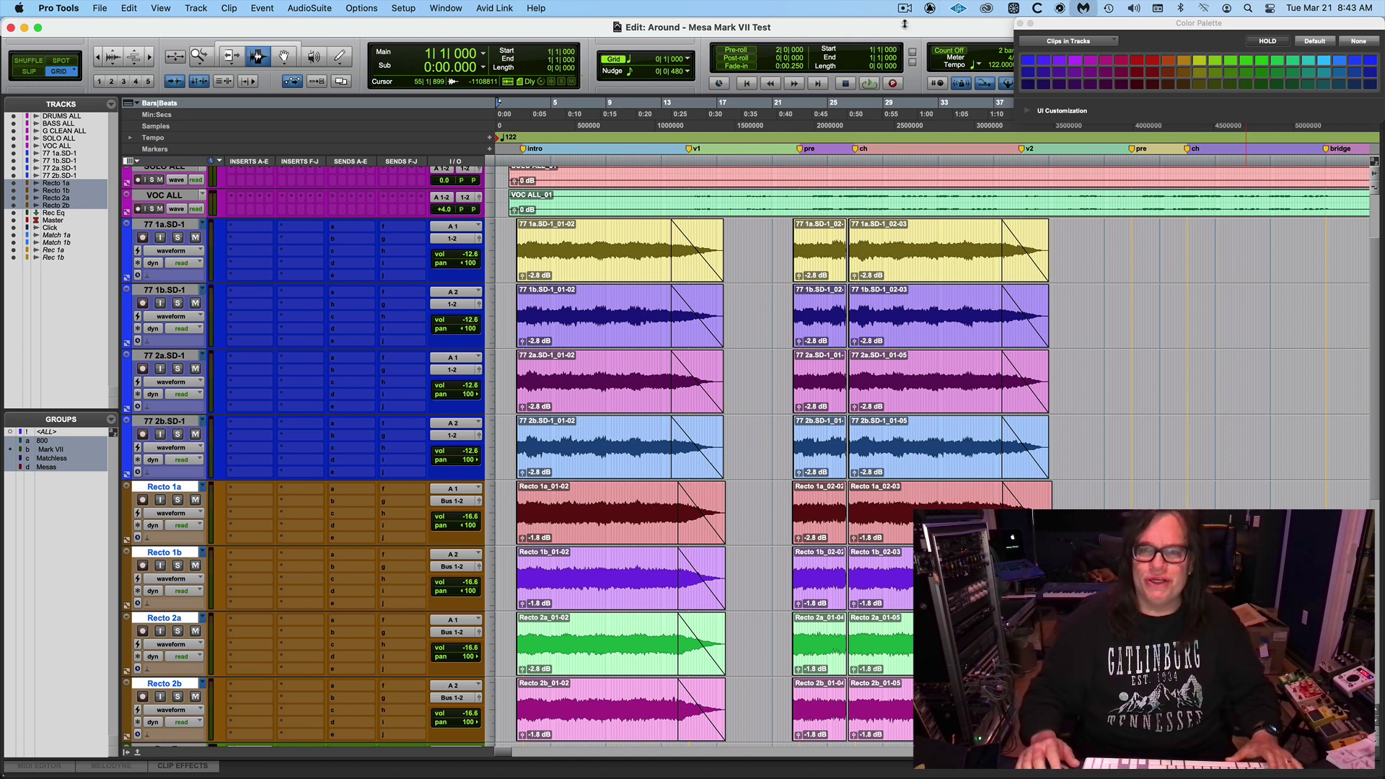
pyautogui.moveTo(1059, 27); pyautogui.dragTo(1312, 65)
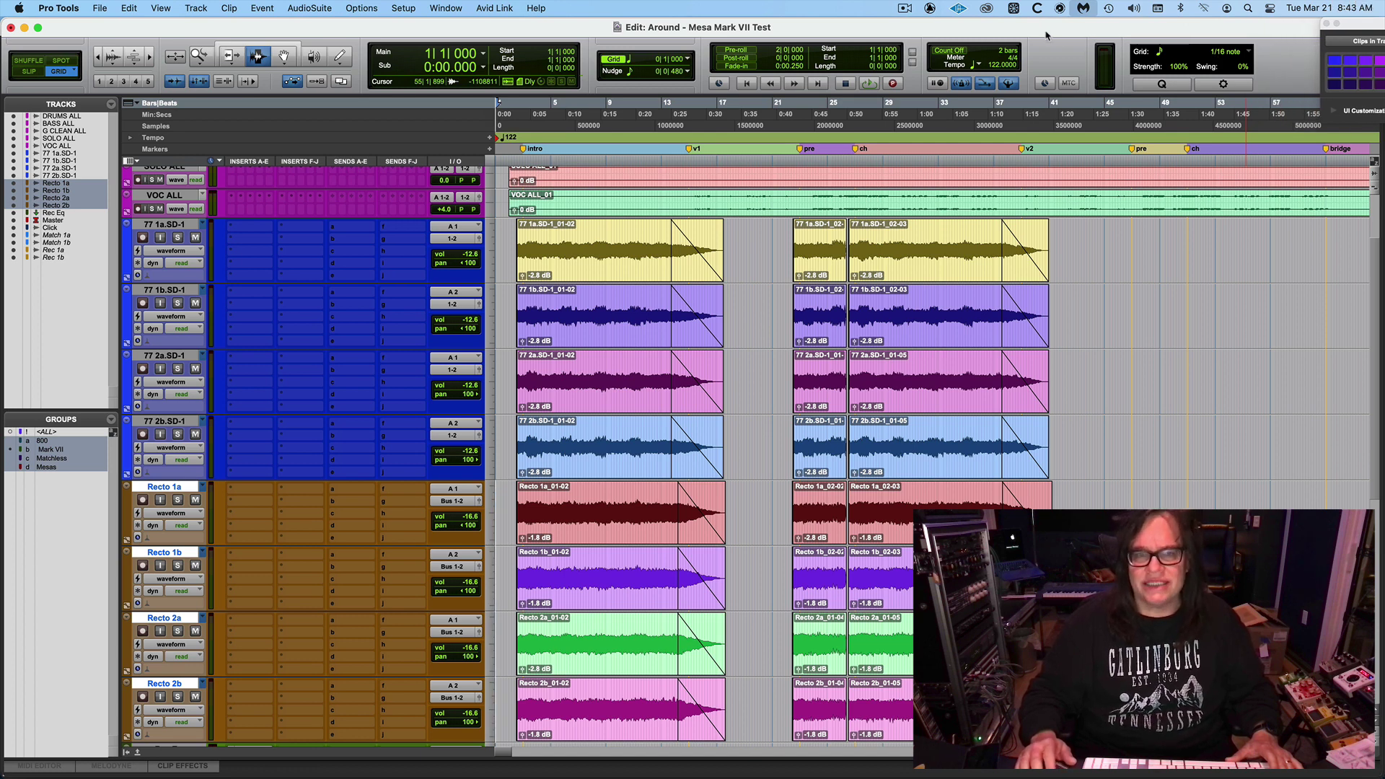